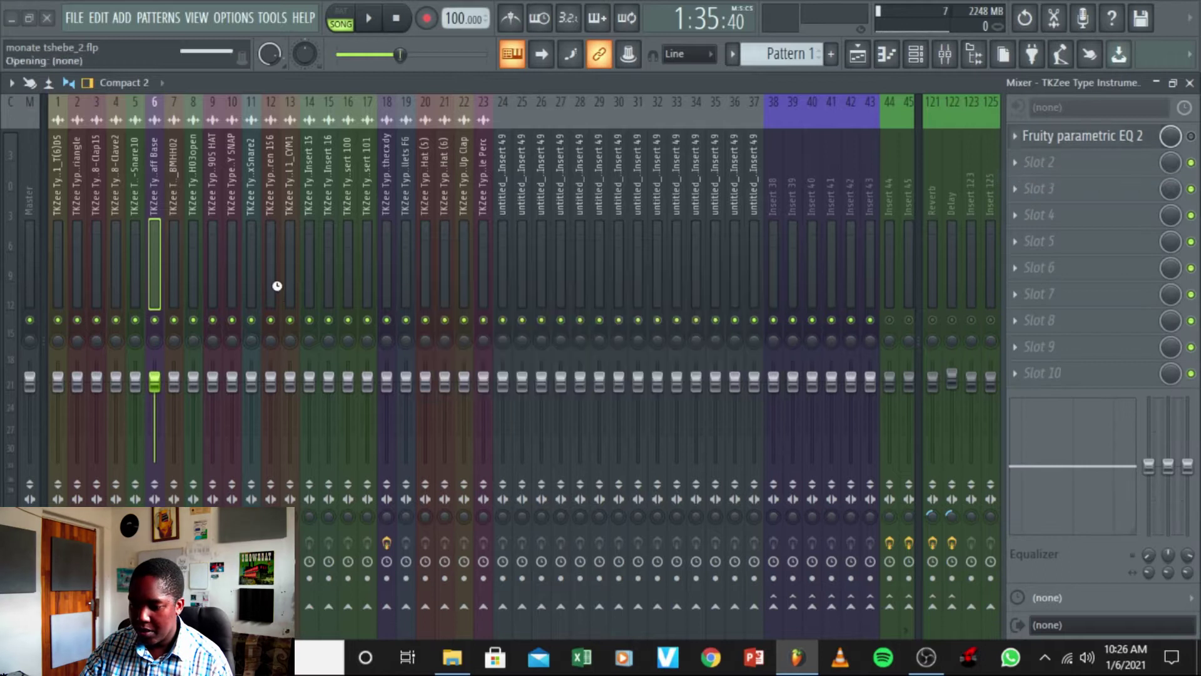
Delete the Fruity parametric EQ 2 effect from the kick's mixer track 18
click(388, 257)
click(1003, 135)
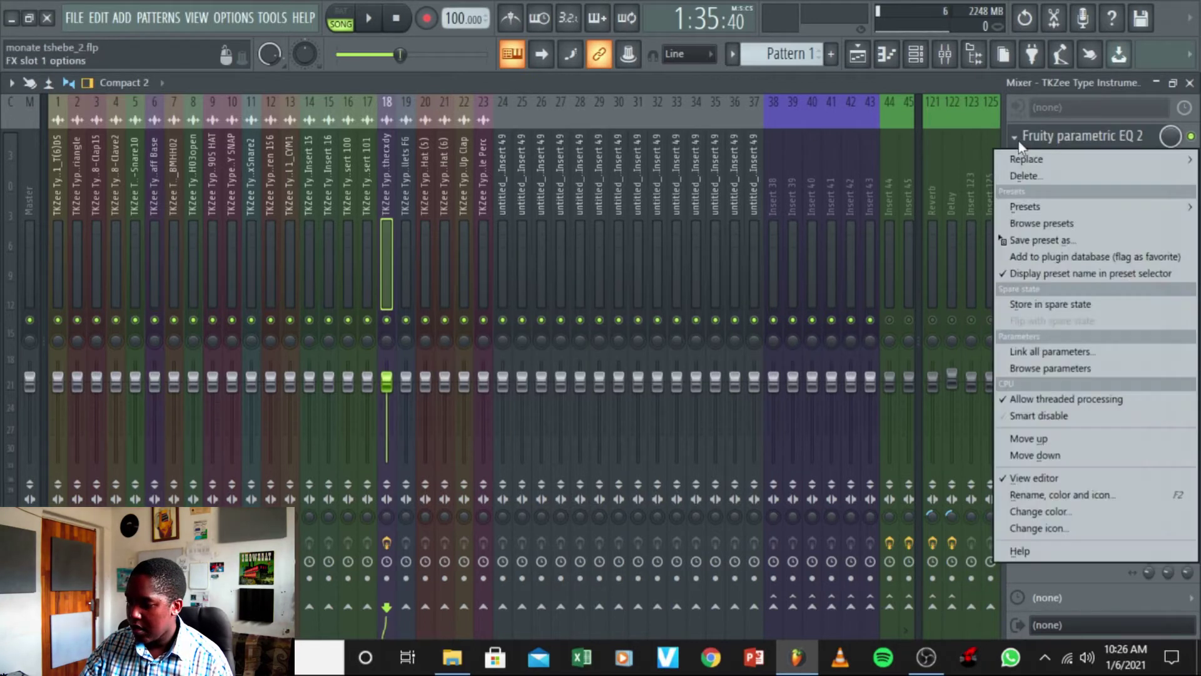
click(1055, 178)
key(Return)
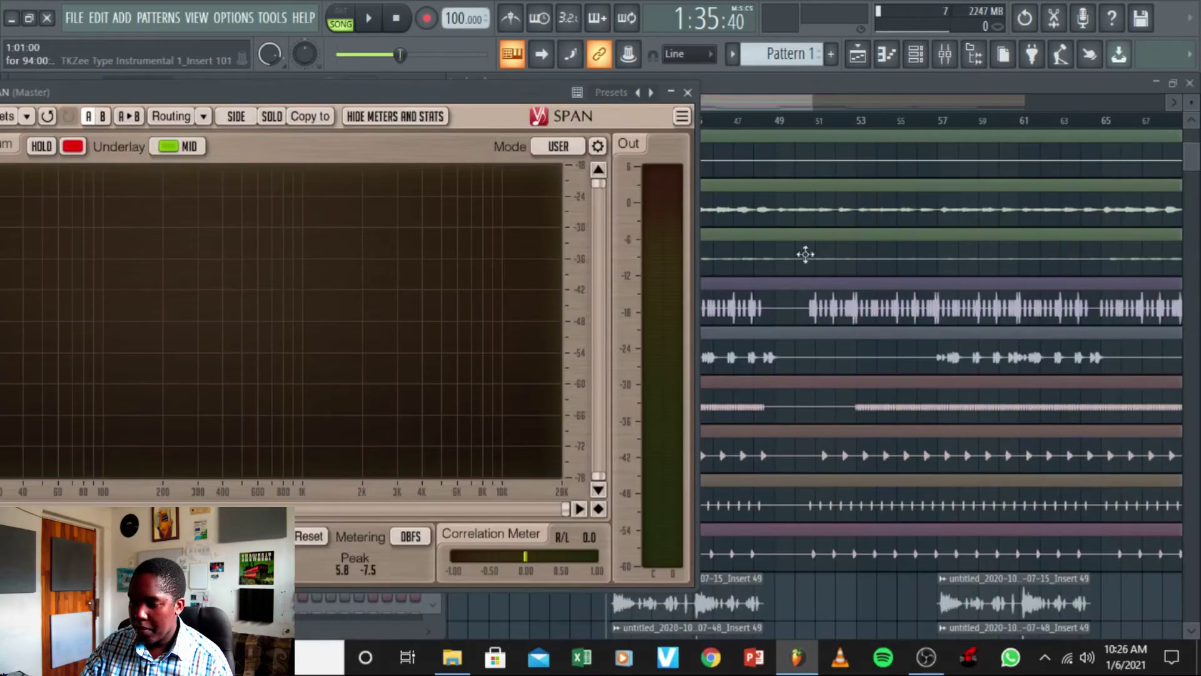
Close the mixer and the SPAN window, and bring the playlist forward to view the vocal clips from Track 24 down
click(1190, 83)
click(687, 92)
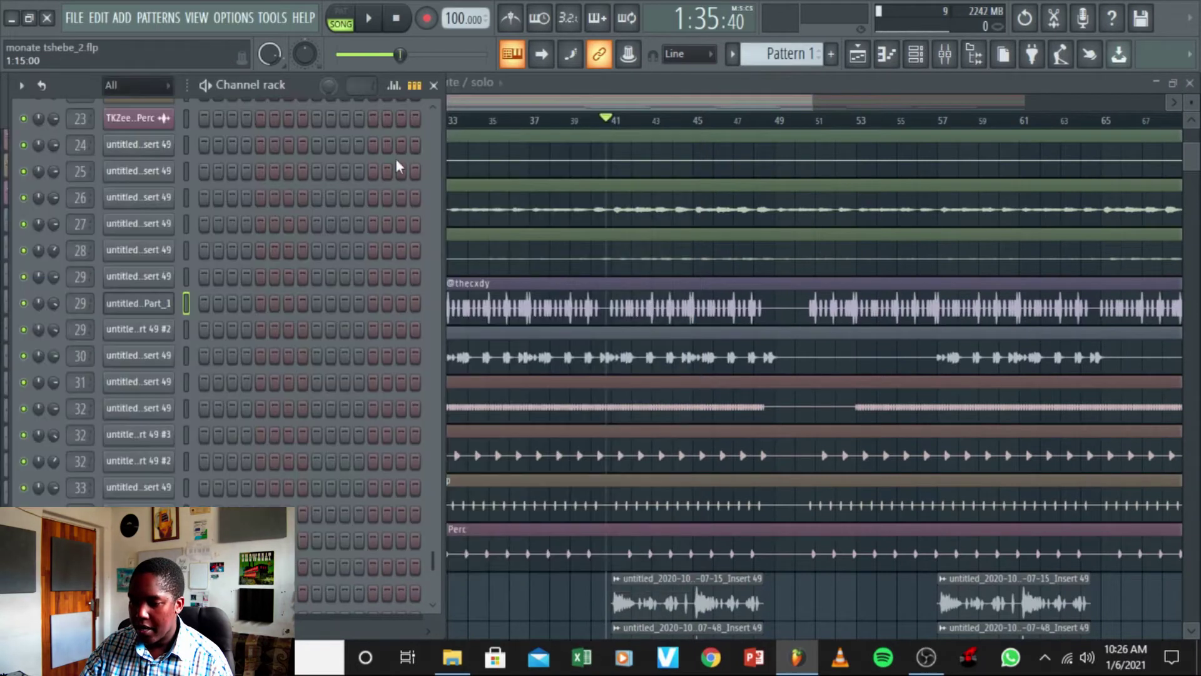
click(793, 107)
scroll(782, 310, up, 4)
scroll(782, 310, down, 10)
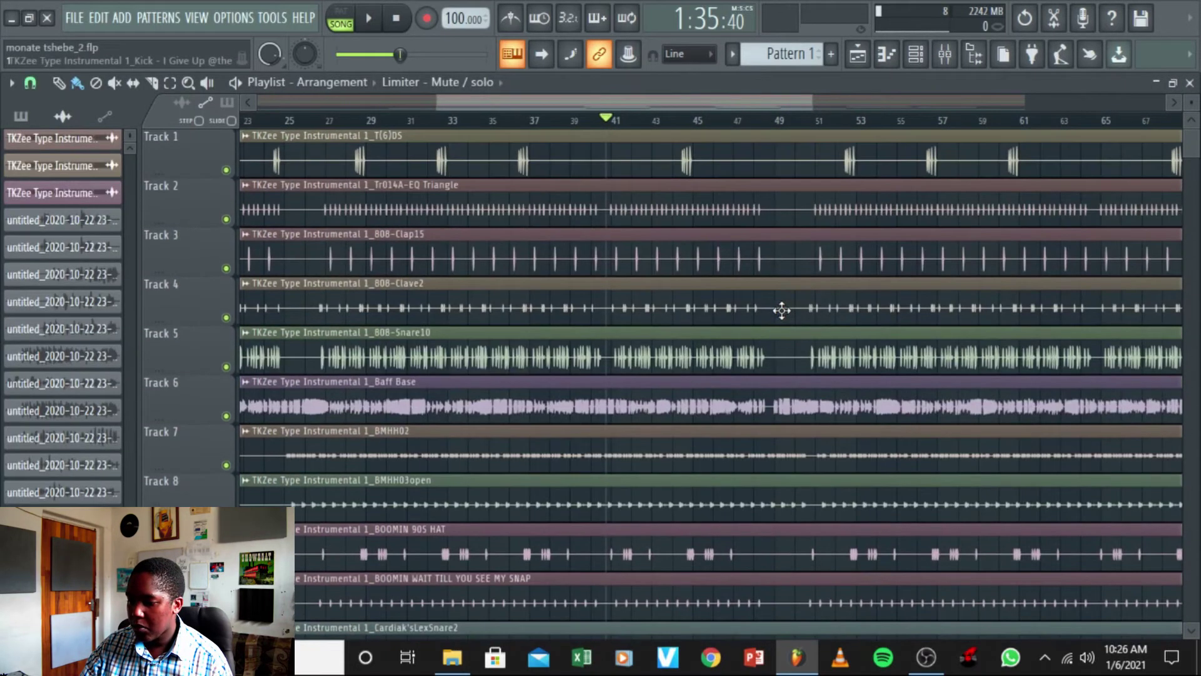
scroll(782, 311, up, 1)
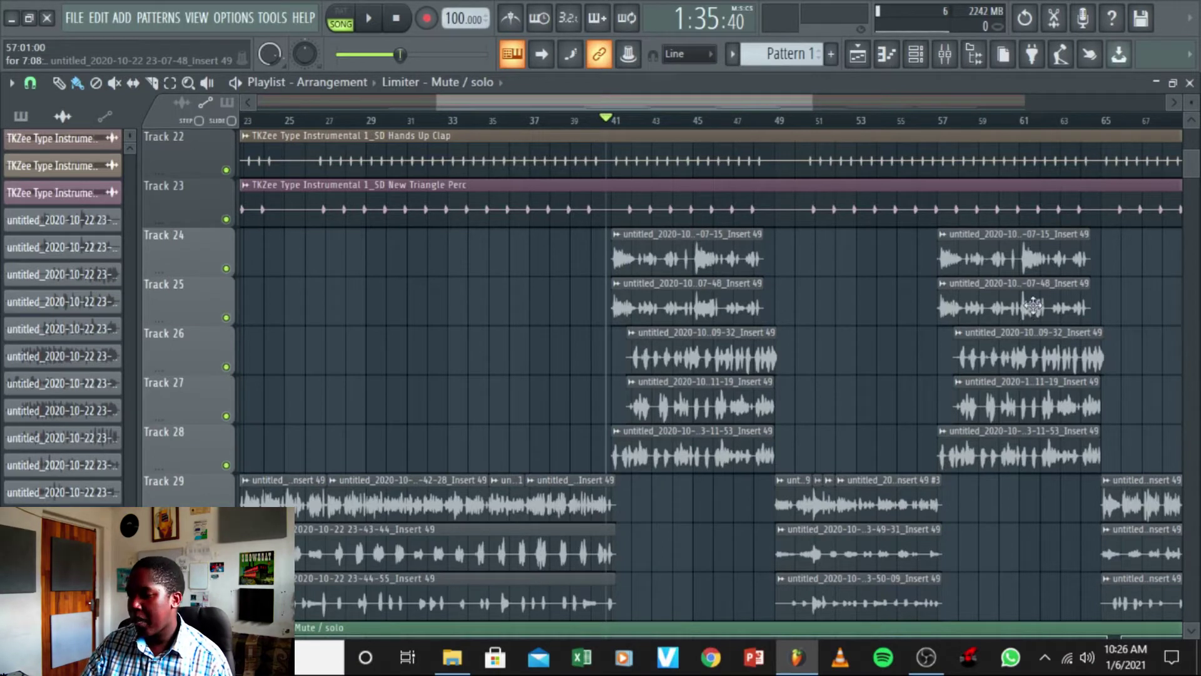
Select the playlist time range from bar 41 to about bar 50 and play it
click(945, 63)
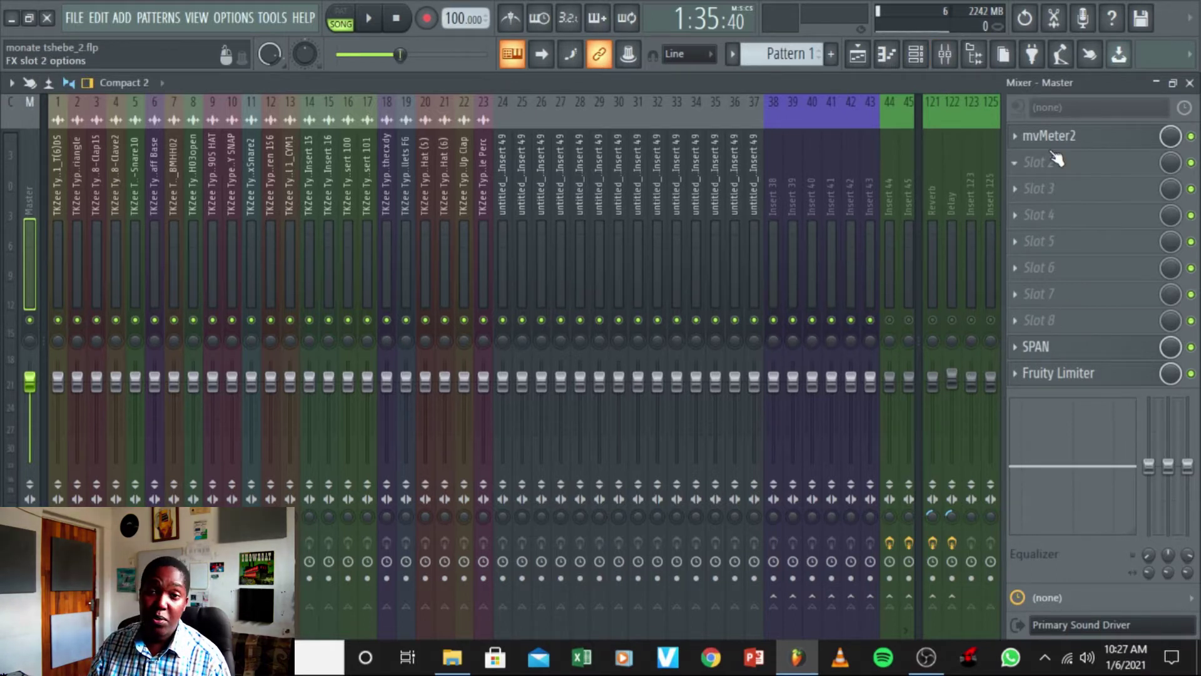
click(1190, 83)
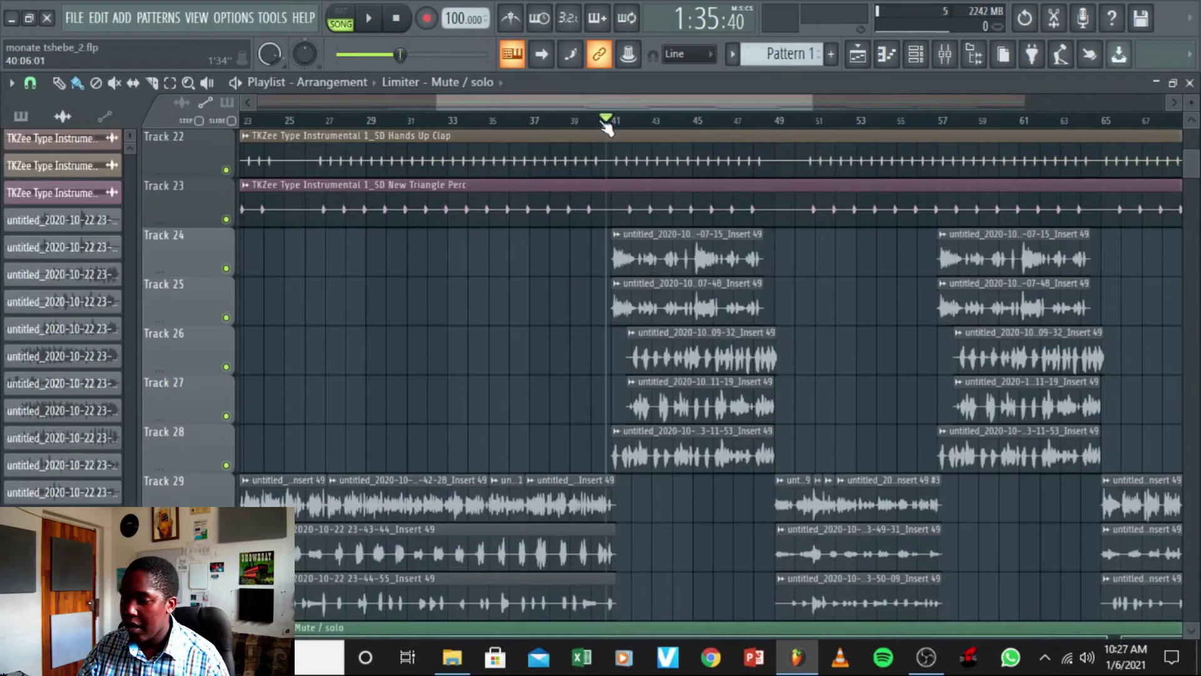
scroll(668, 338, up, 5)
drag(618, 123, 738, 123)
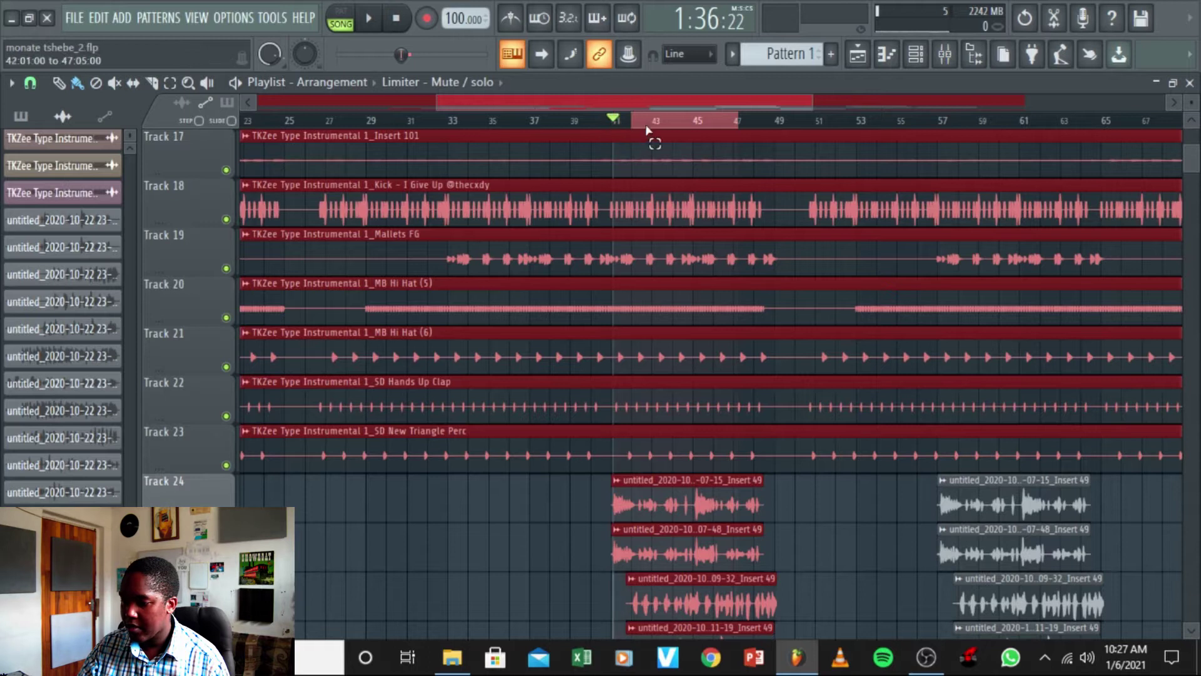
drag(737, 130, 789, 136)
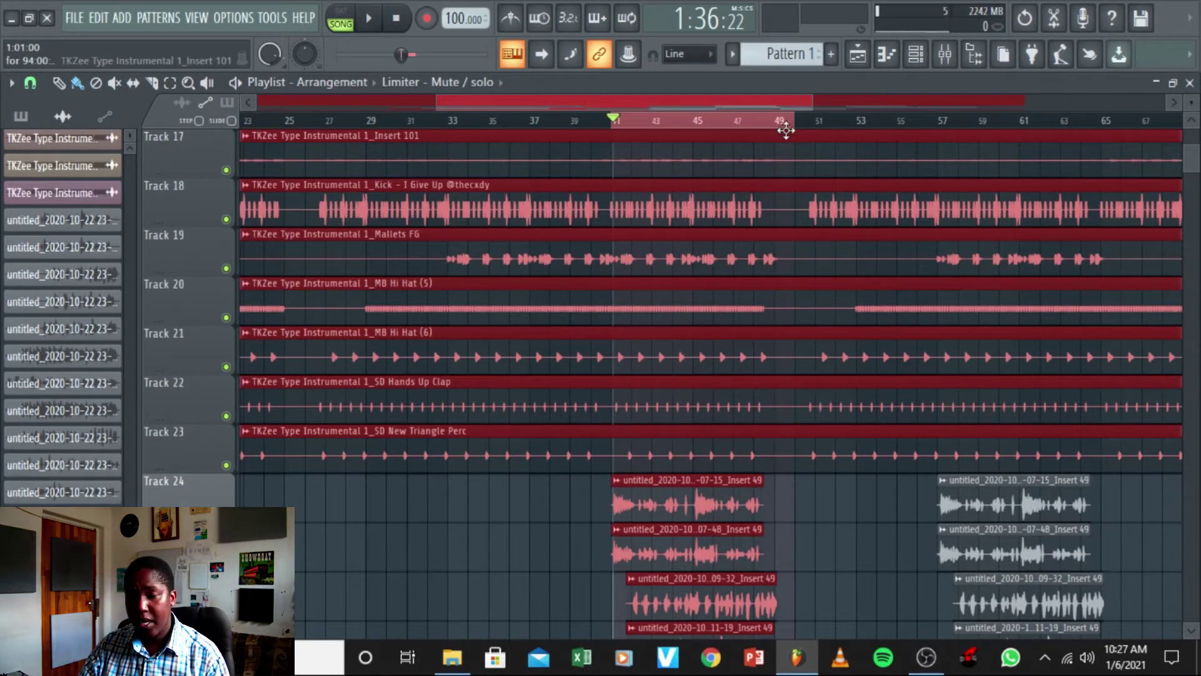
key(space)
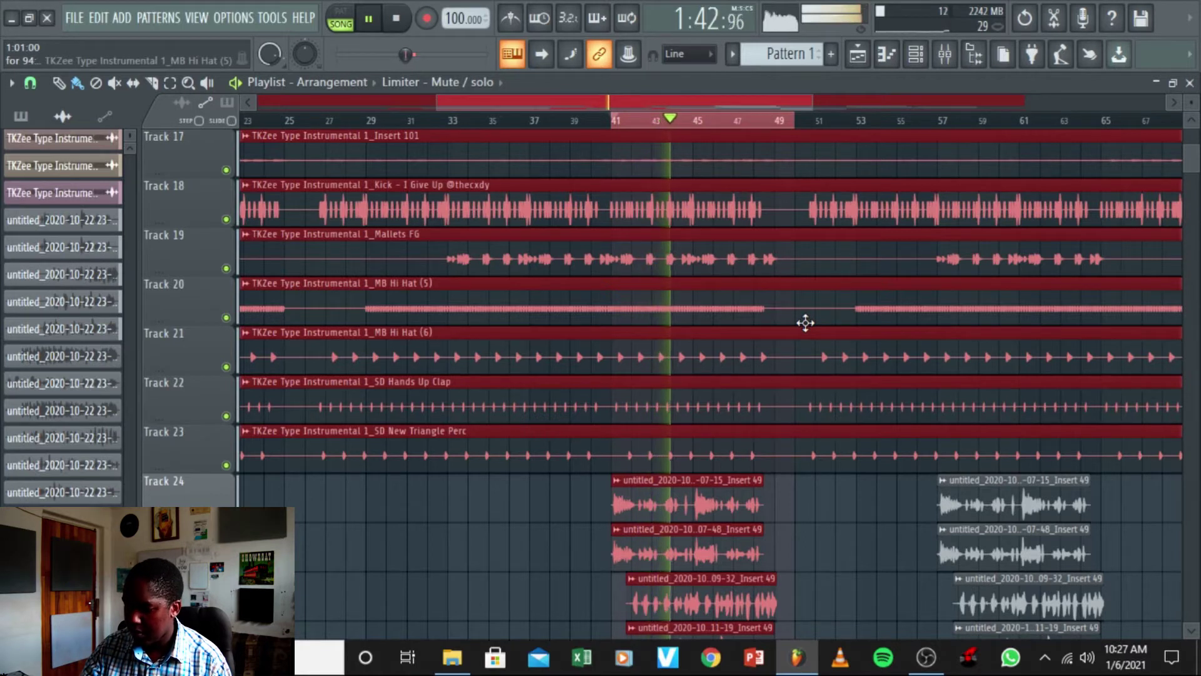
Check the playing levels in the mixer and extend the playlist time selection to about bar 56
click(945, 56)
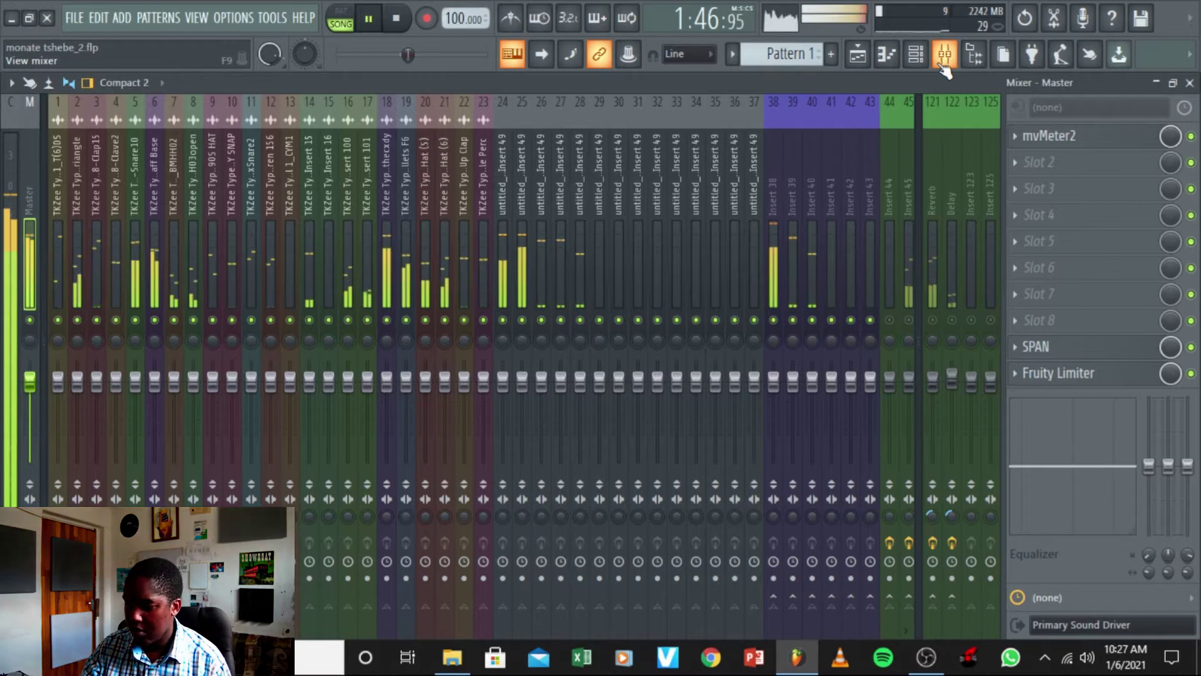
click(945, 57)
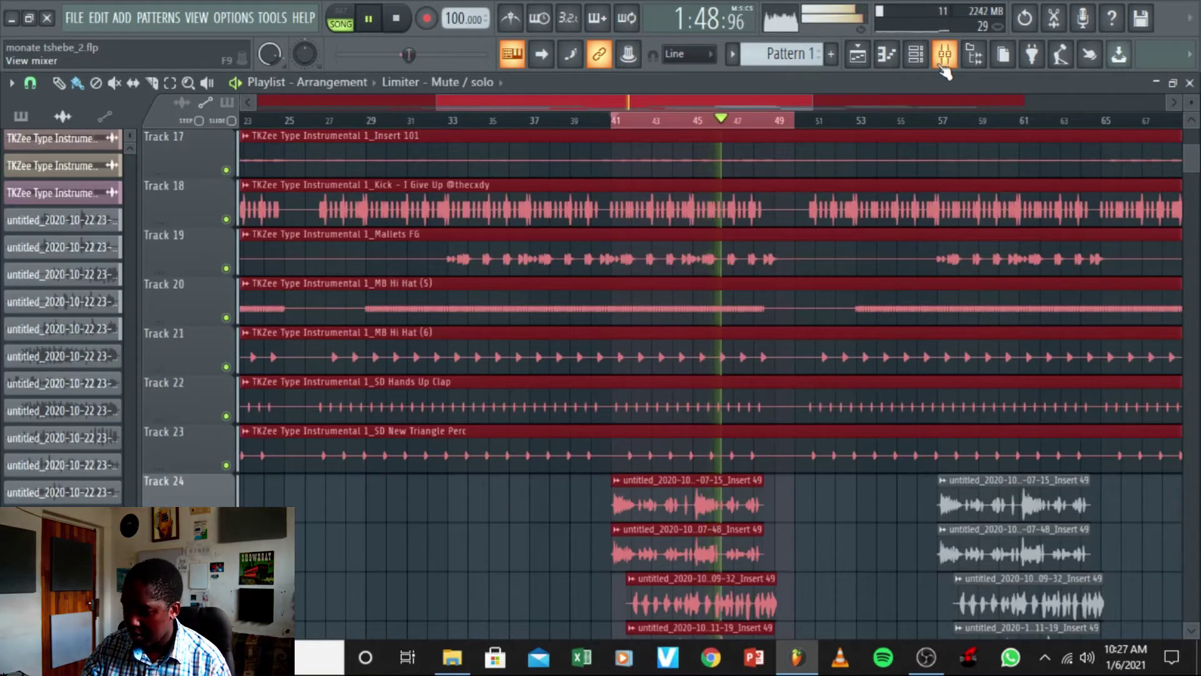
drag(808, 124, 931, 123)
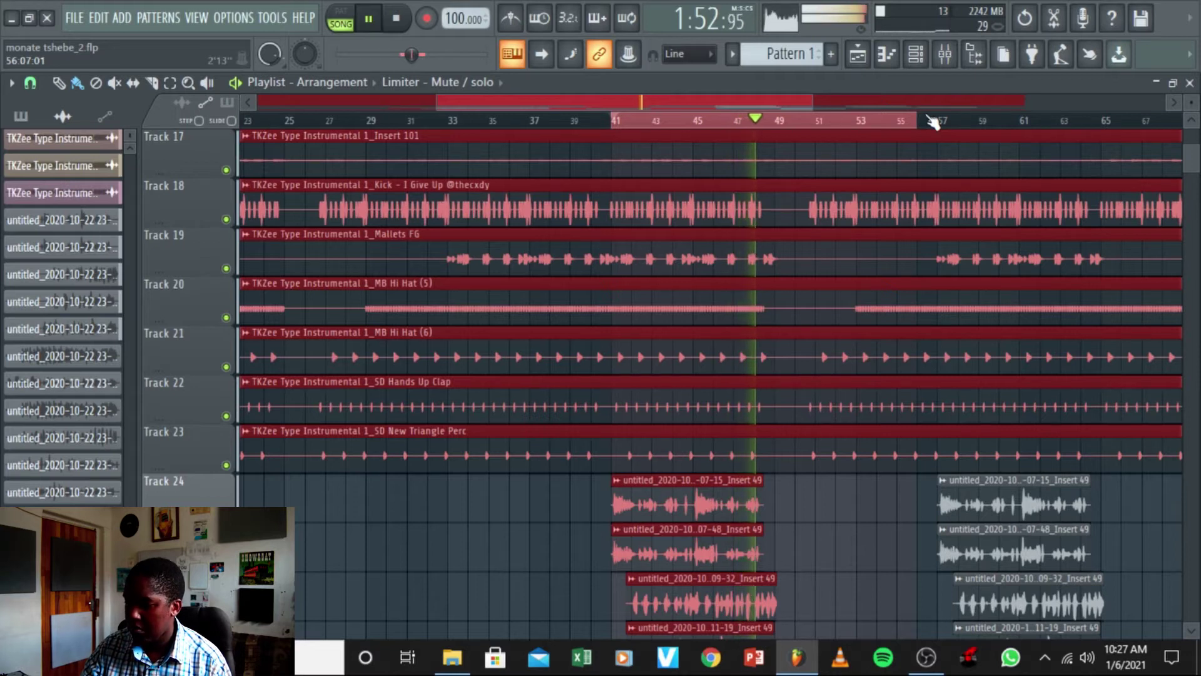
scroll(937, 309, up, 2)
scroll(944, 297, up, 14)
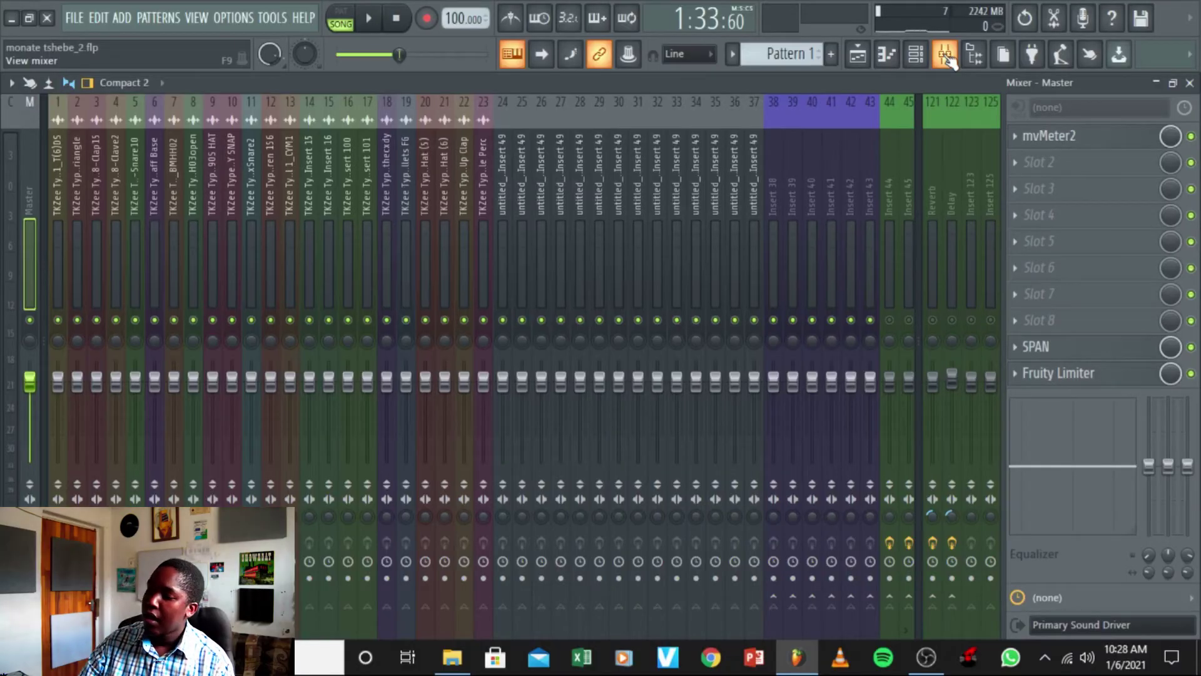
Open mvMeter2 on the Master track to examine its VU meters, and close it again
click(1056, 145)
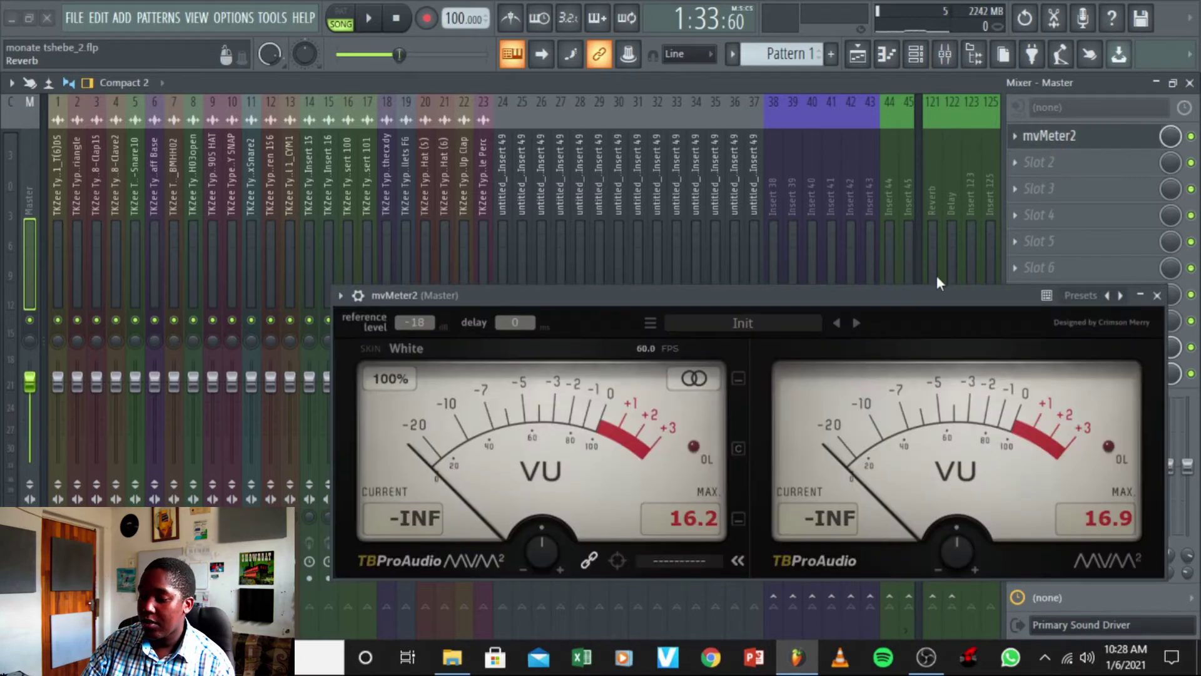
drag(925, 298, 954, 146)
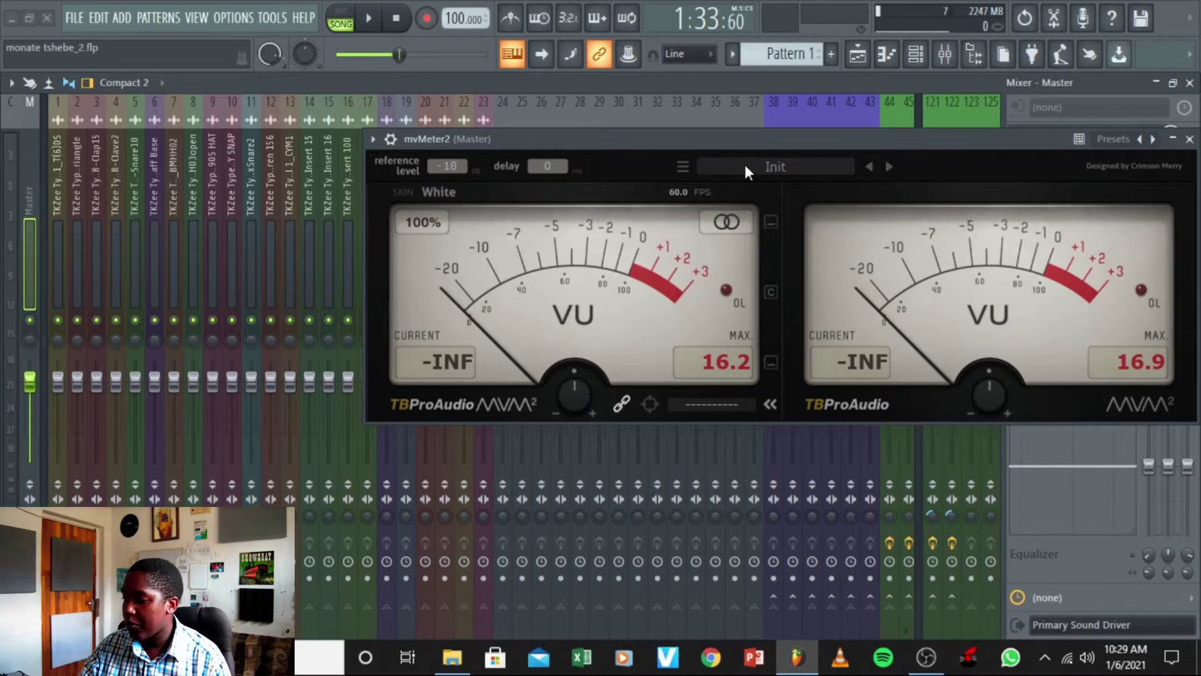
click(1190, 139)
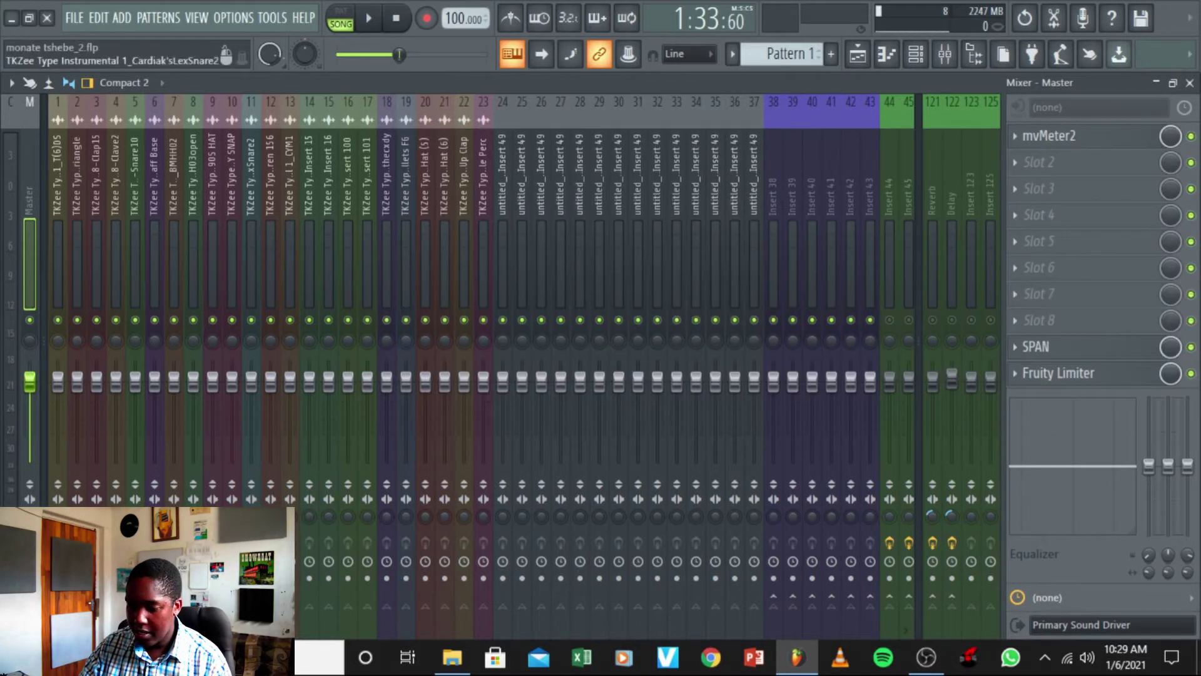
Play the song and solo the triangle, clave and kick tracks in turn, ending with the kick on track 18 soloed
key(space)
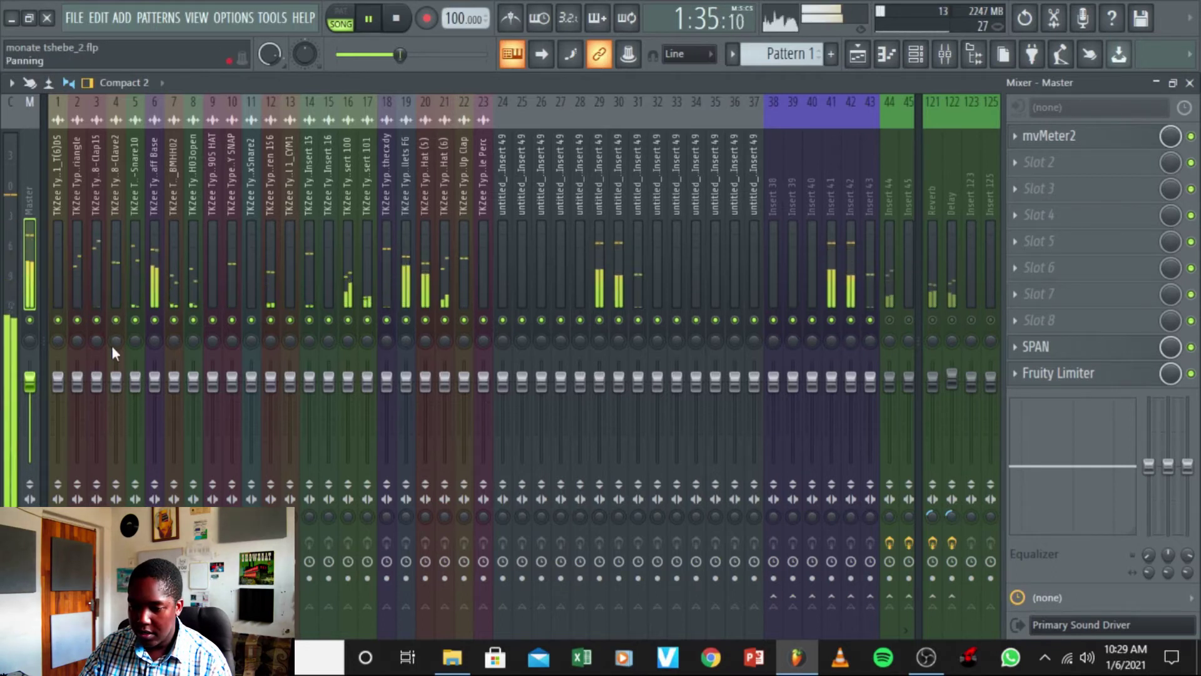
right_click(77, 320)
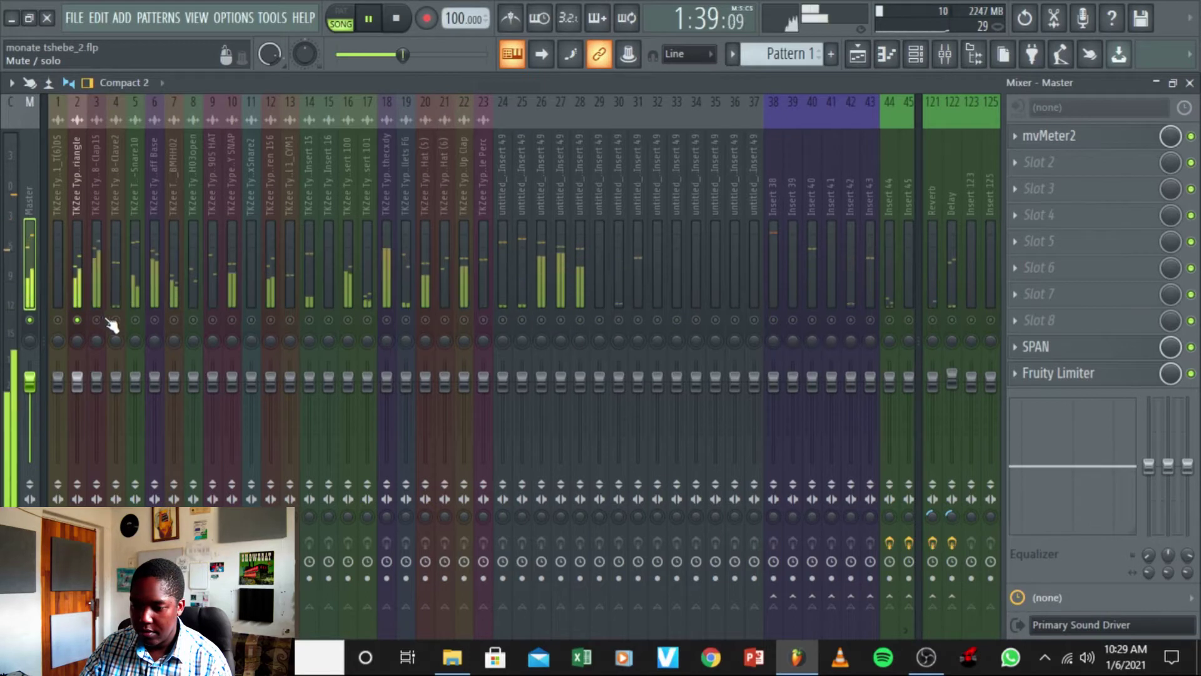
right_click(116, 320)
key(space)
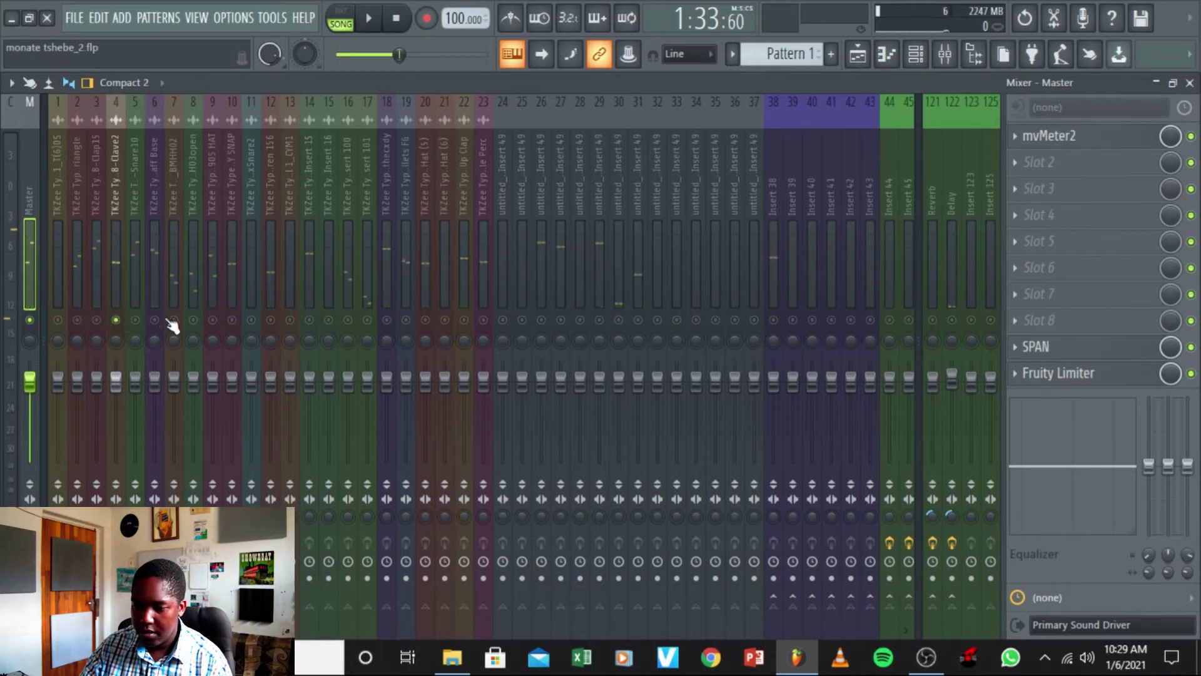
key(space)
right_click(387, 320)
key(space)
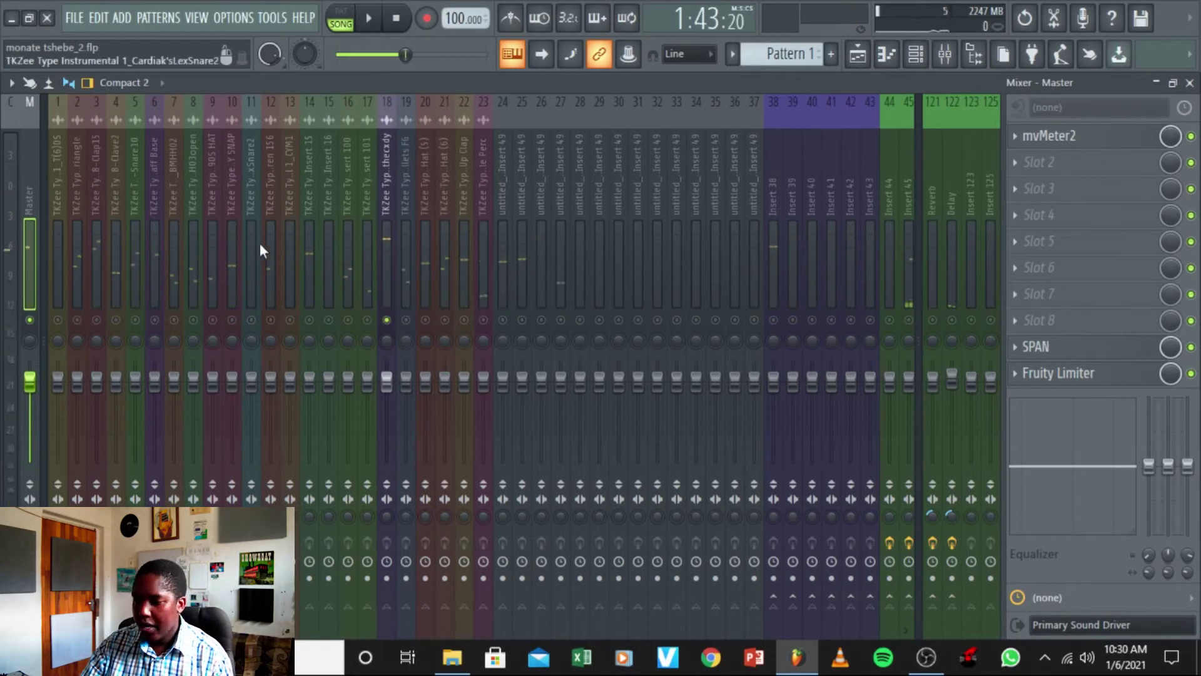
Open mvMeter2 from the Master track and move its window clear of the kick's fader
click(388, 239)
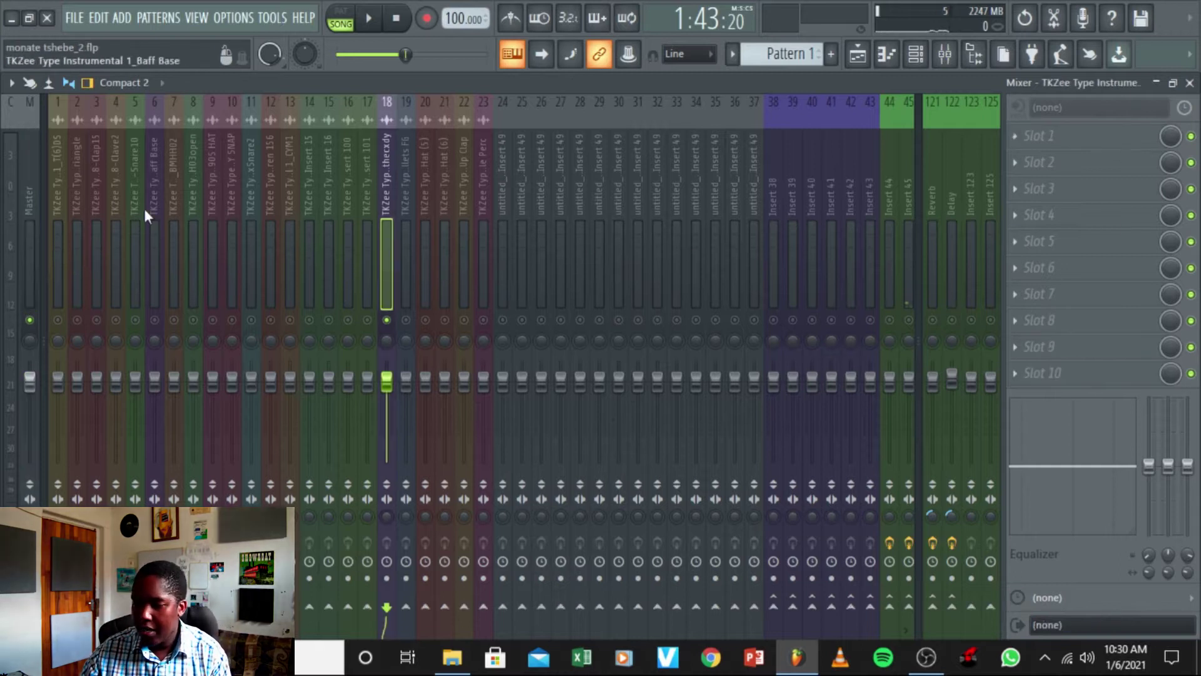
click(27, 201)
click(1056, 137)
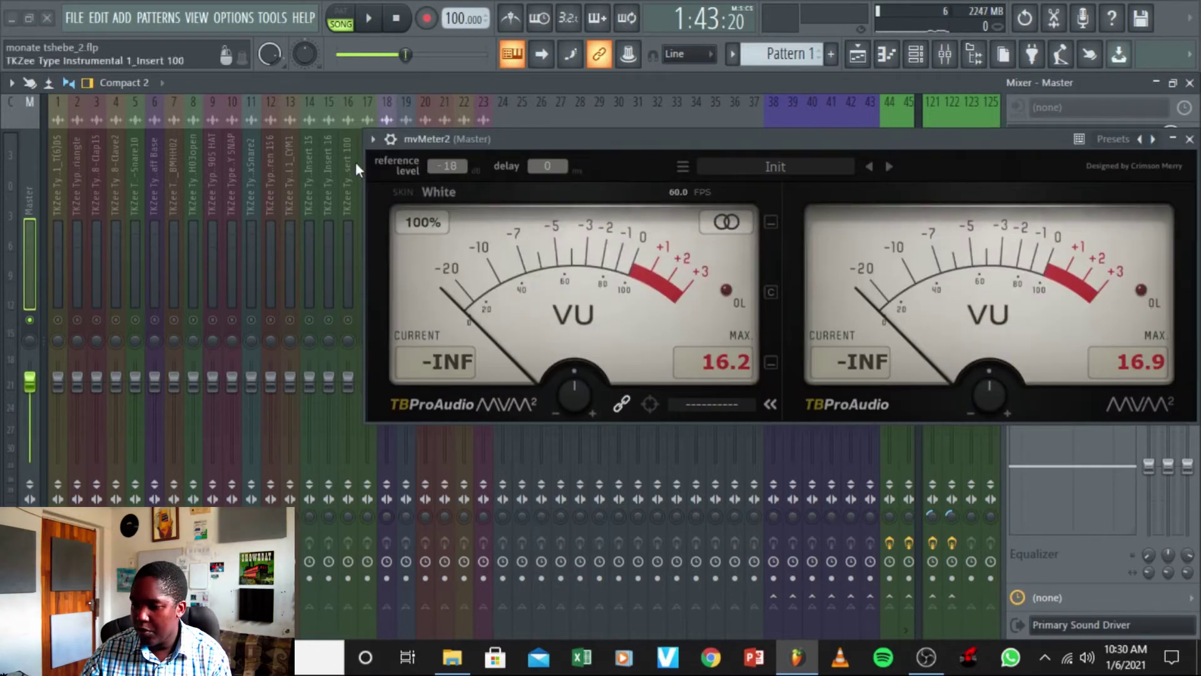
click(373, 139)
click(734, 146)
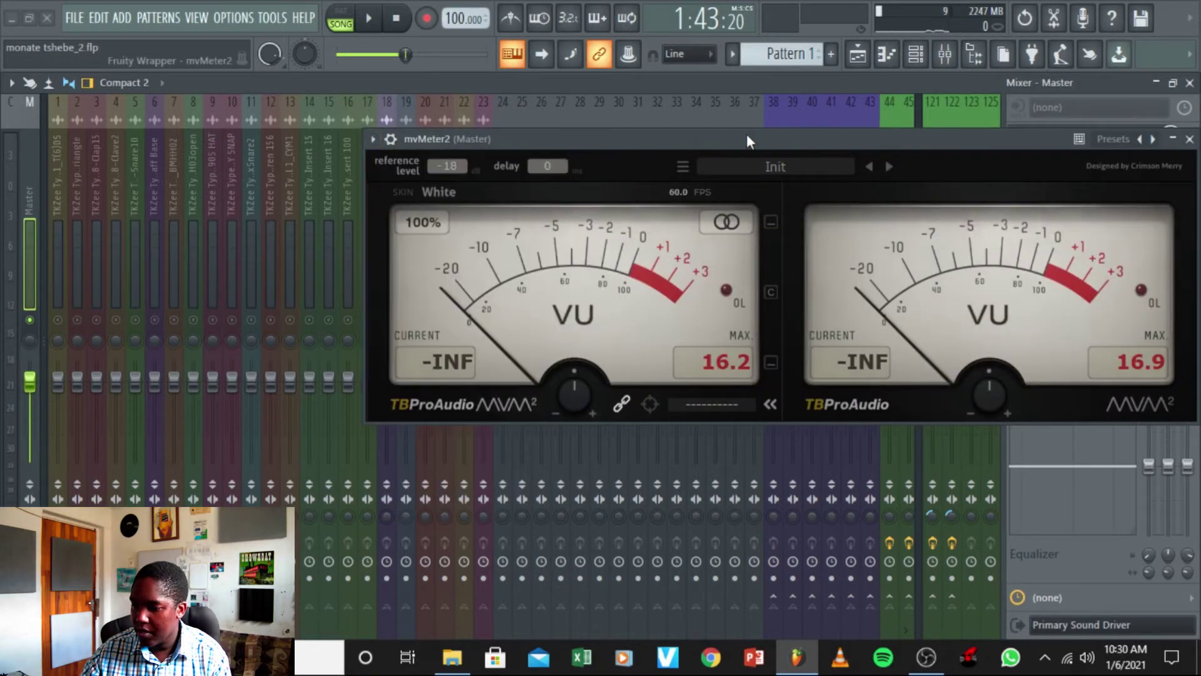
drag(746, 134, 876, 134)
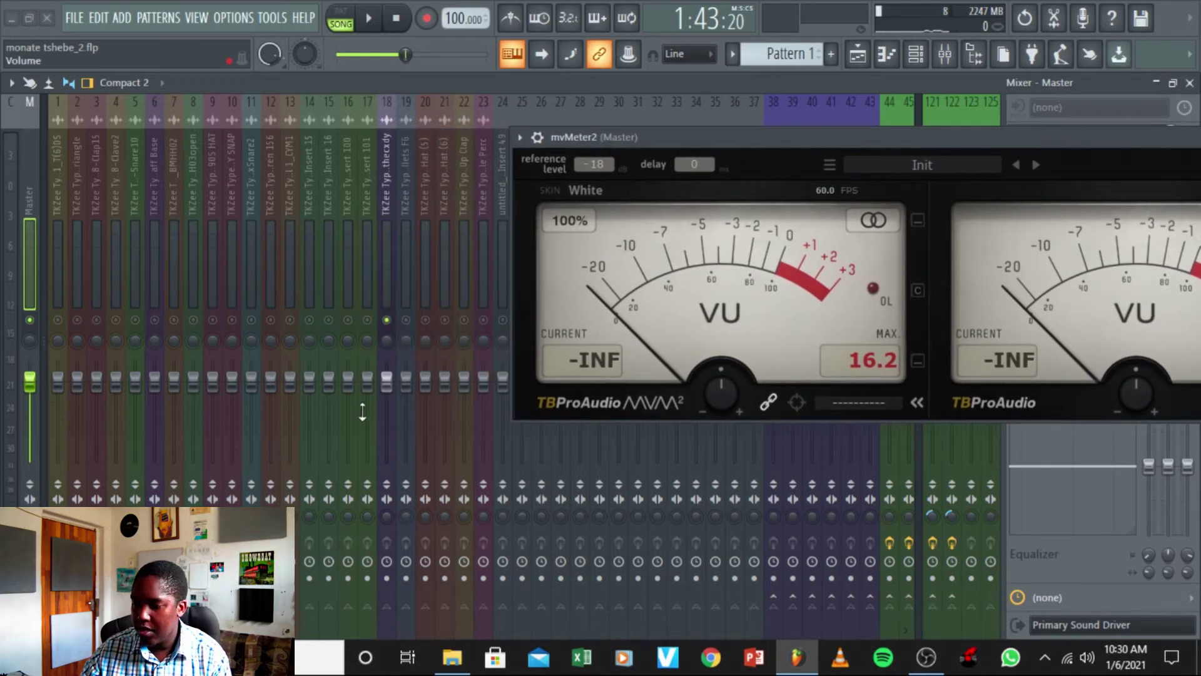
Play the soloed kick and lower its fader on track 18 to about -14.2 dB, checking the level on mvMeter2
key(space)
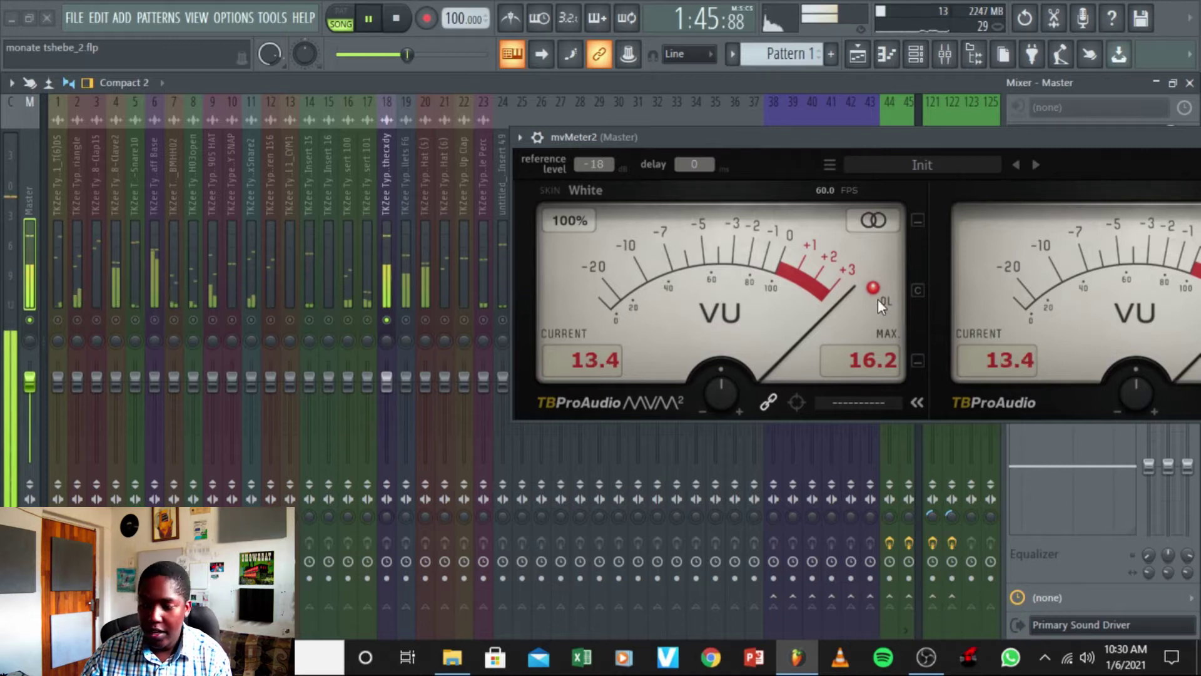
key(space)
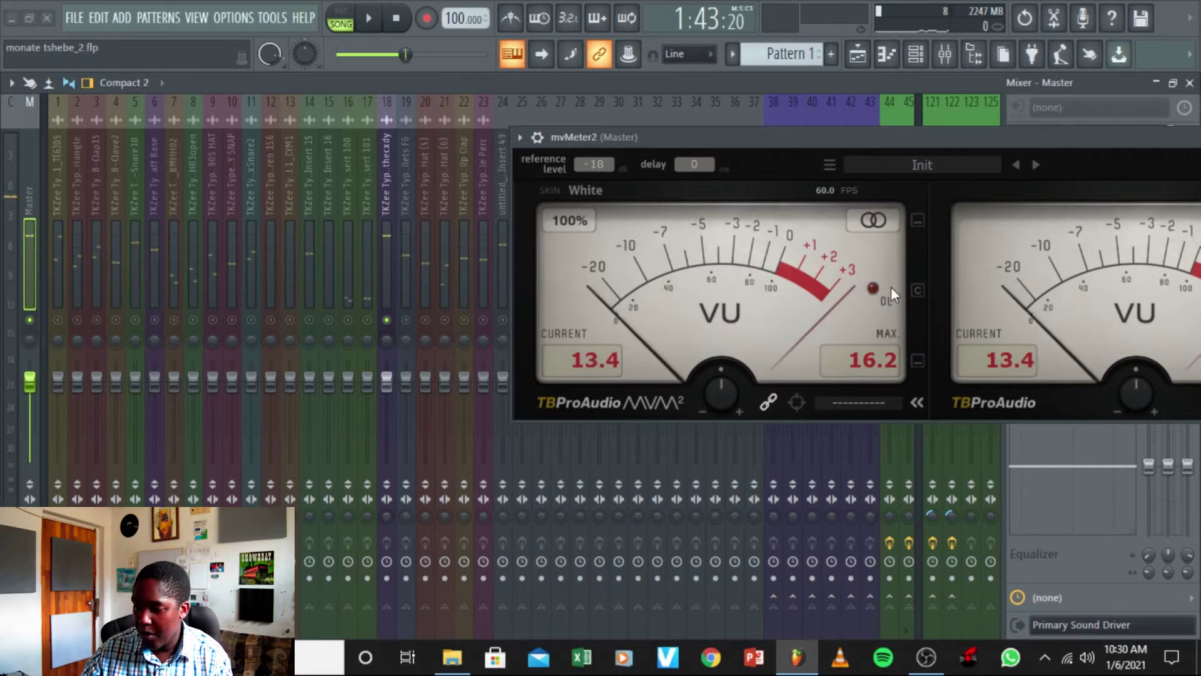
drag(397, 384, 397, 416)
key(space)
drag(387, 424, 387, 425)
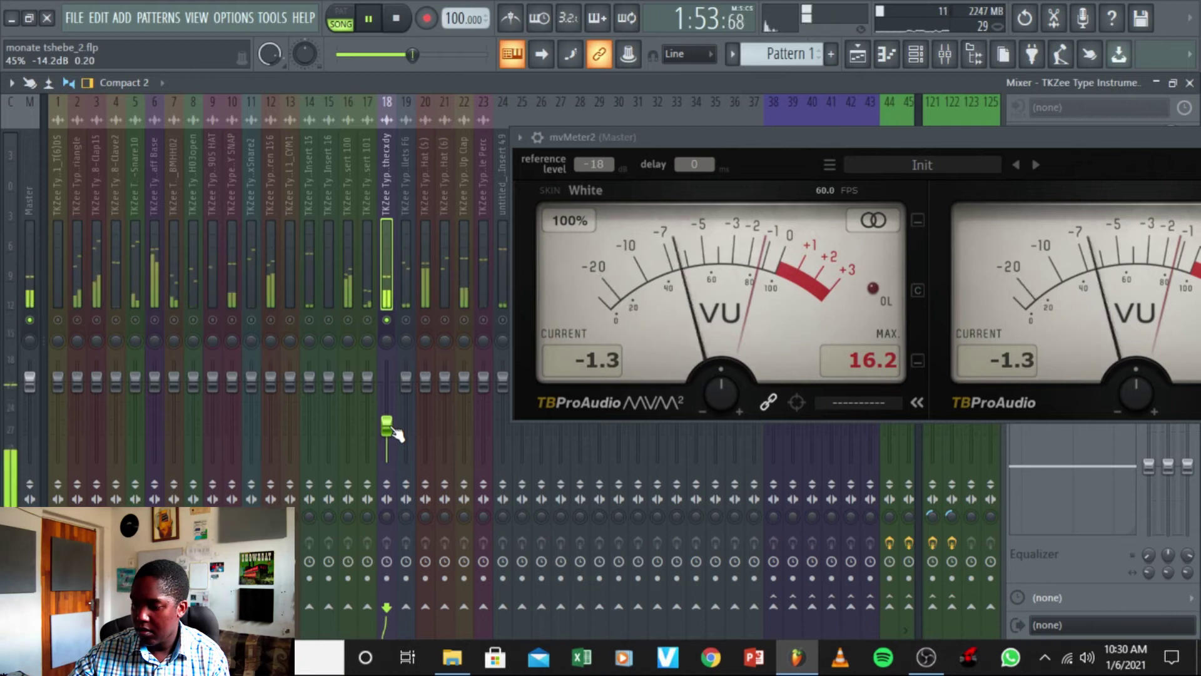
key(space)
click(29, 300)
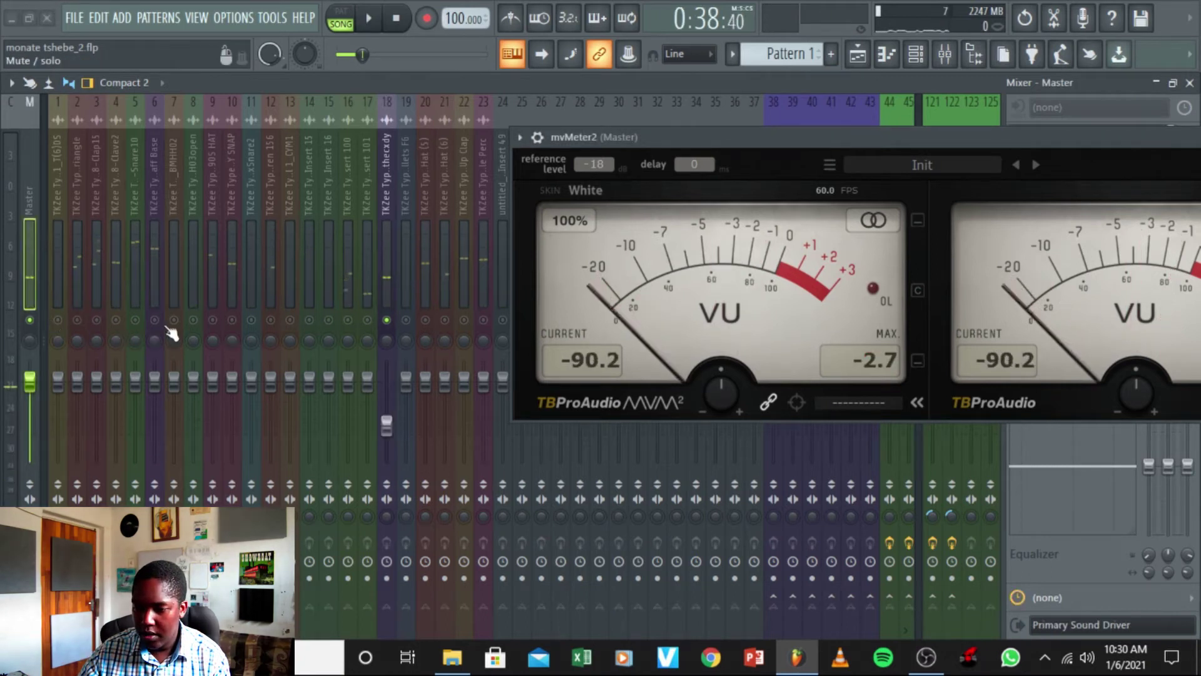
Unmute the Baff Base on track 6 and lower its fader to about -7.1 dB, checking playback on mvMeter2
click(157, 322)
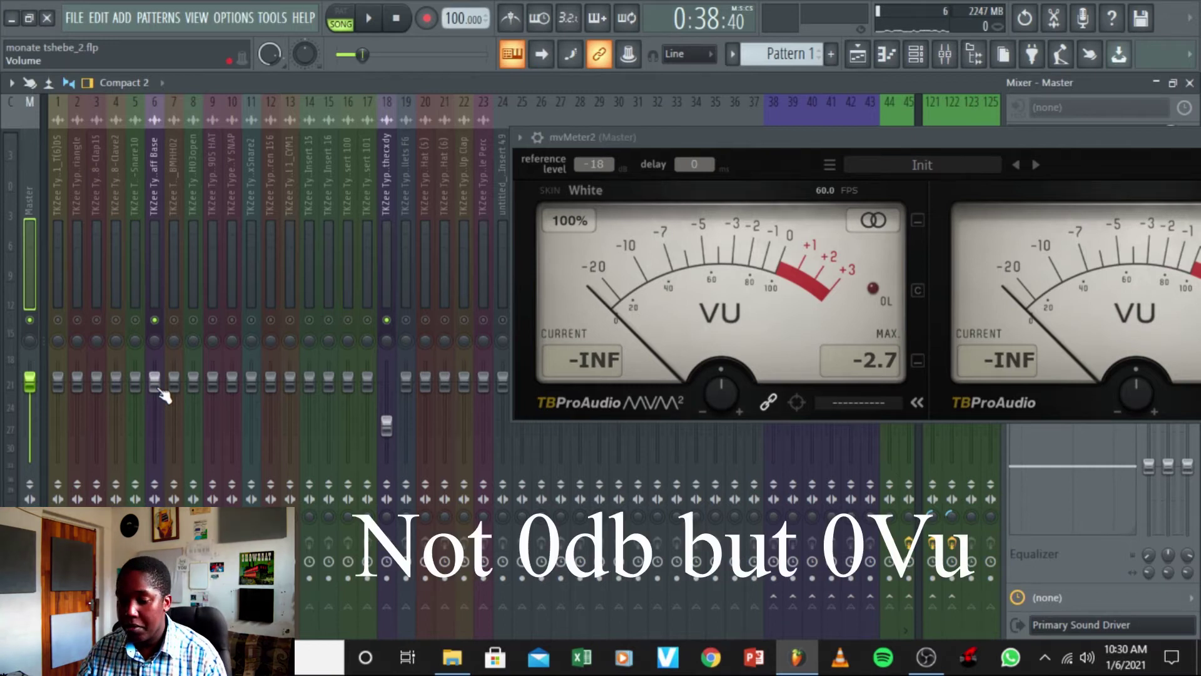
key(space)
drag(161, 391, 164, 414)
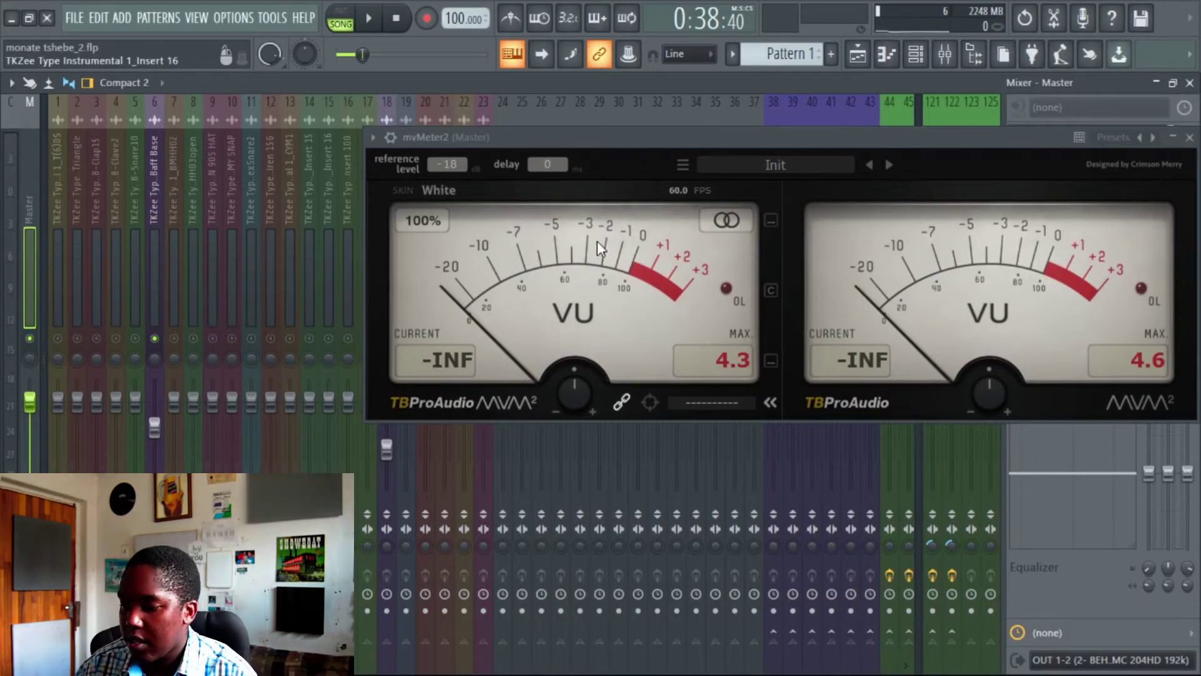
key(space)
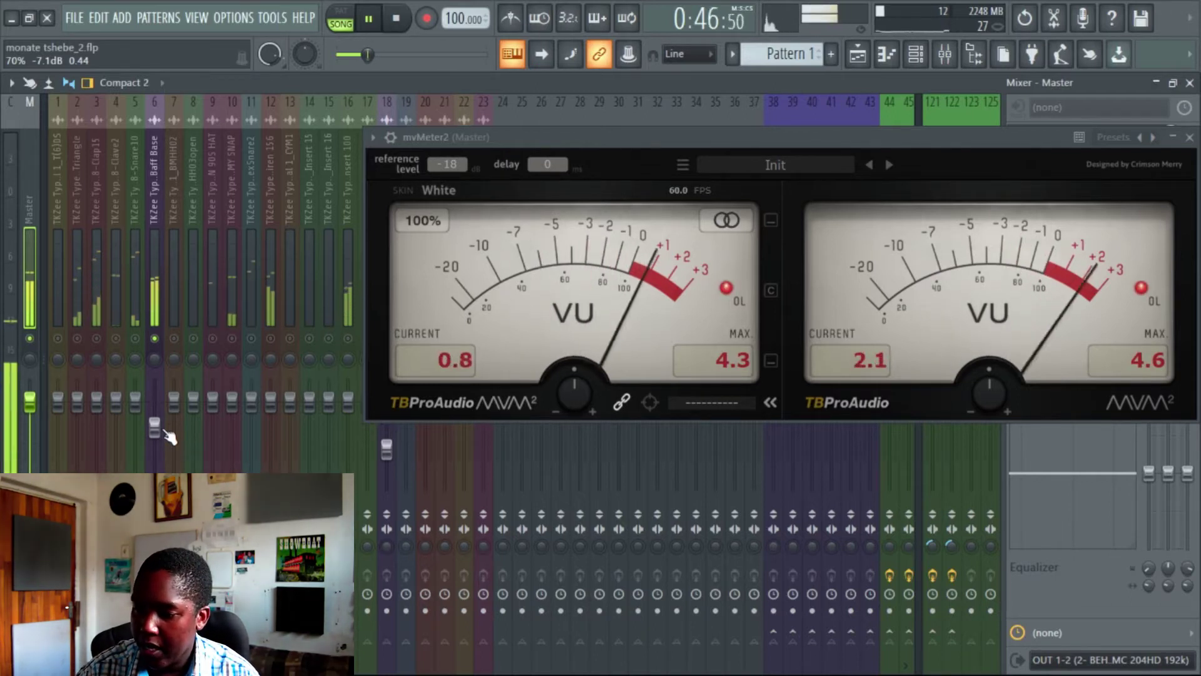
key(space)
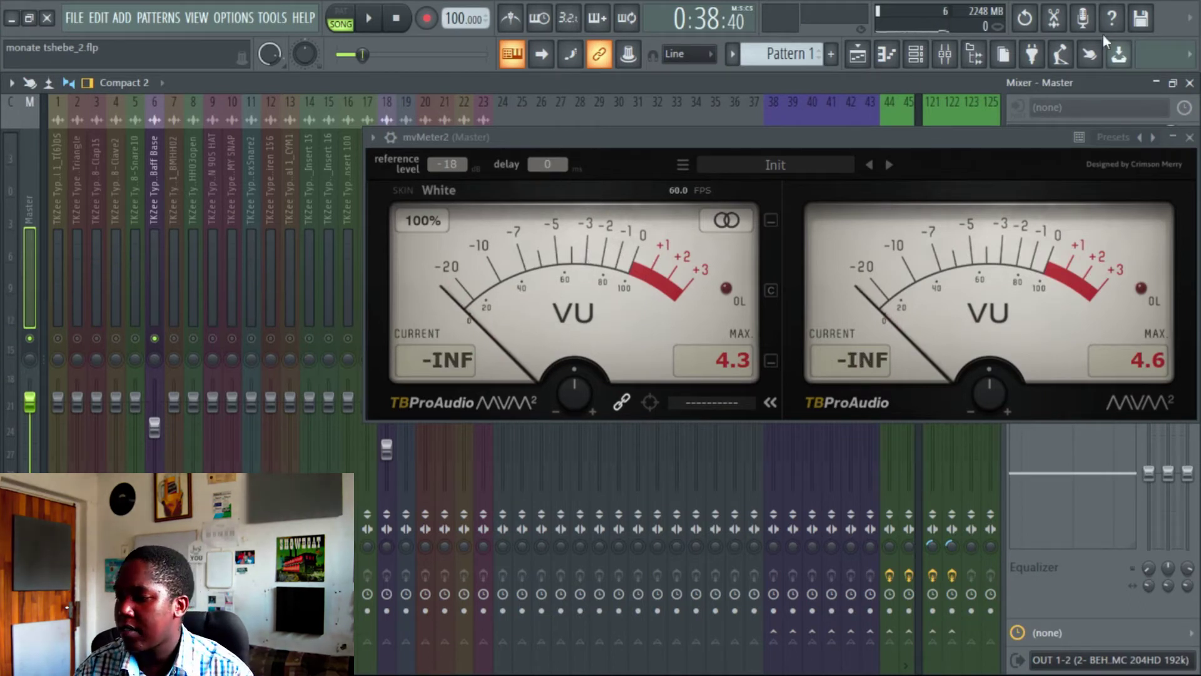
Close mvMeter2, play the song, and unmute the snare on track 5, lowering its fader to about -9.9 dB
click(1191, 139)
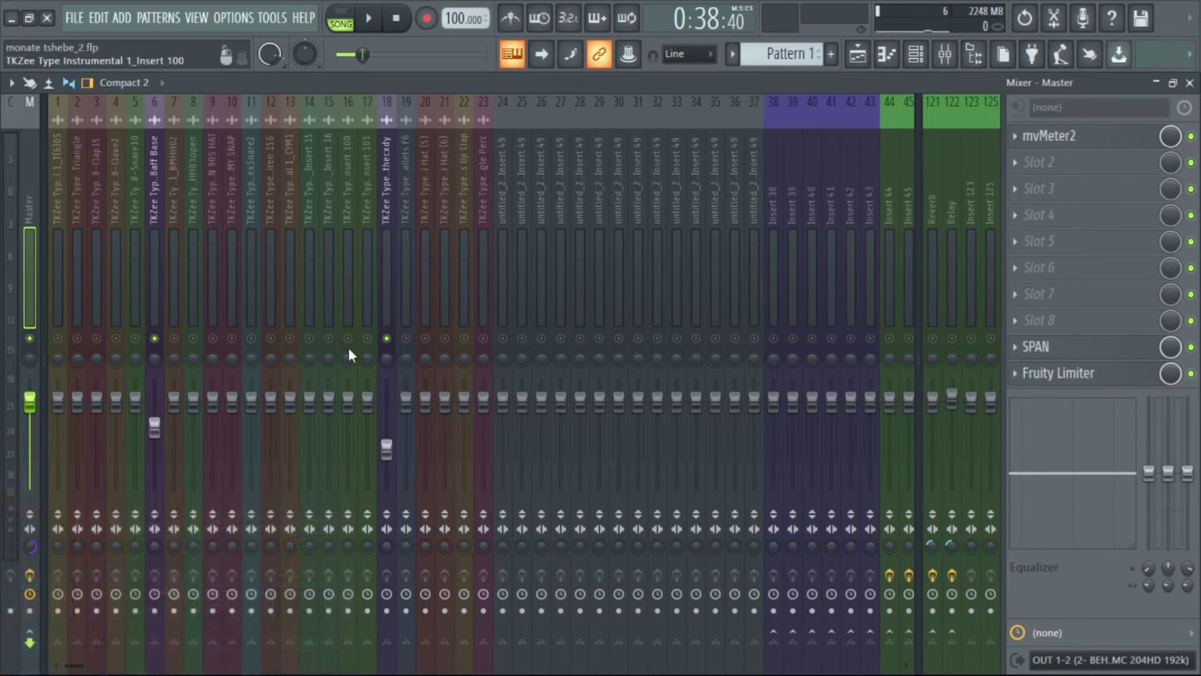
key(space)
click(134, 339)
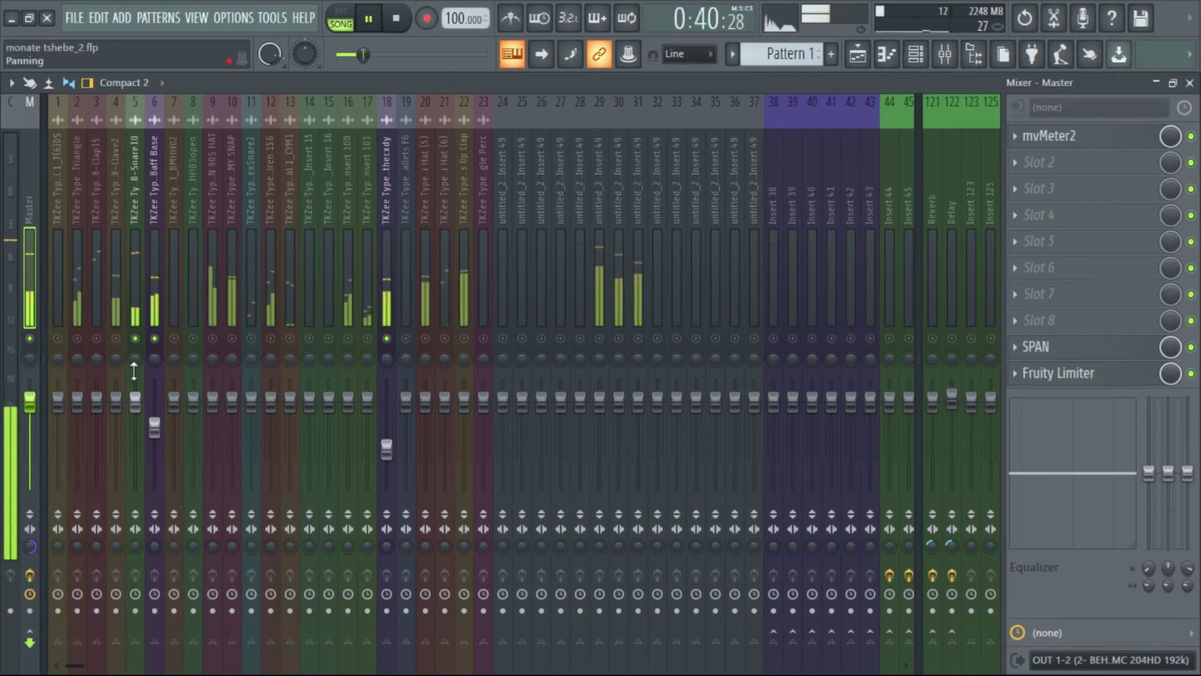
scroll(143, 415, down, 5)
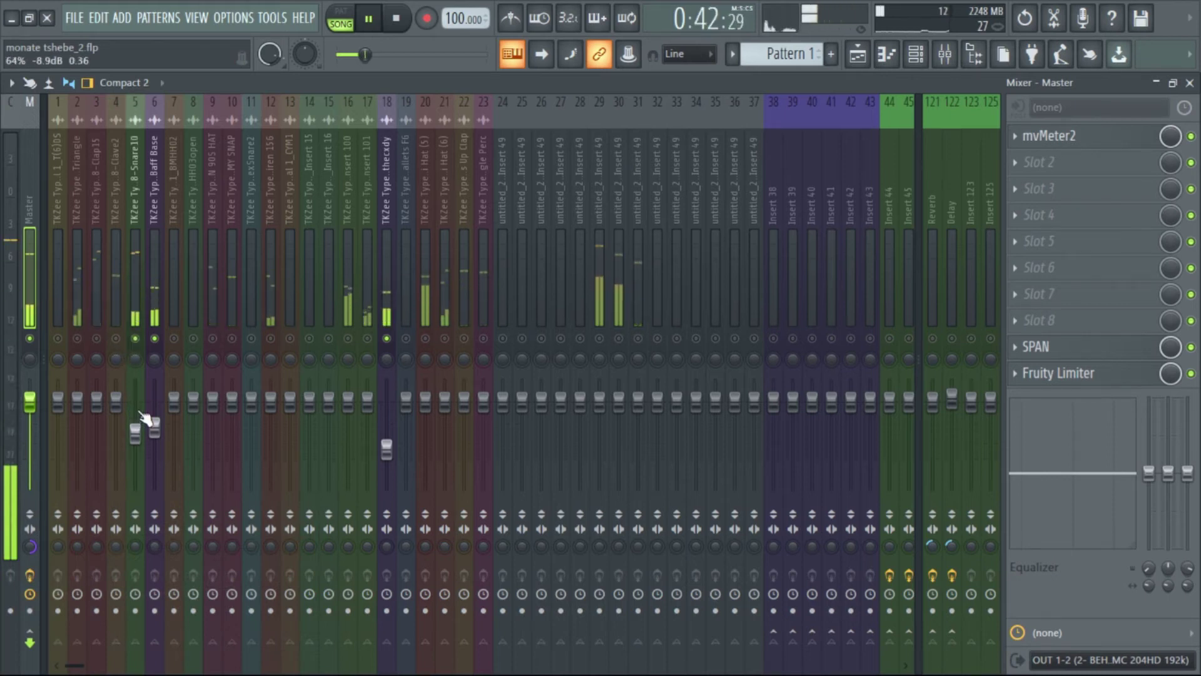
scroll(143, 415, down, 1)
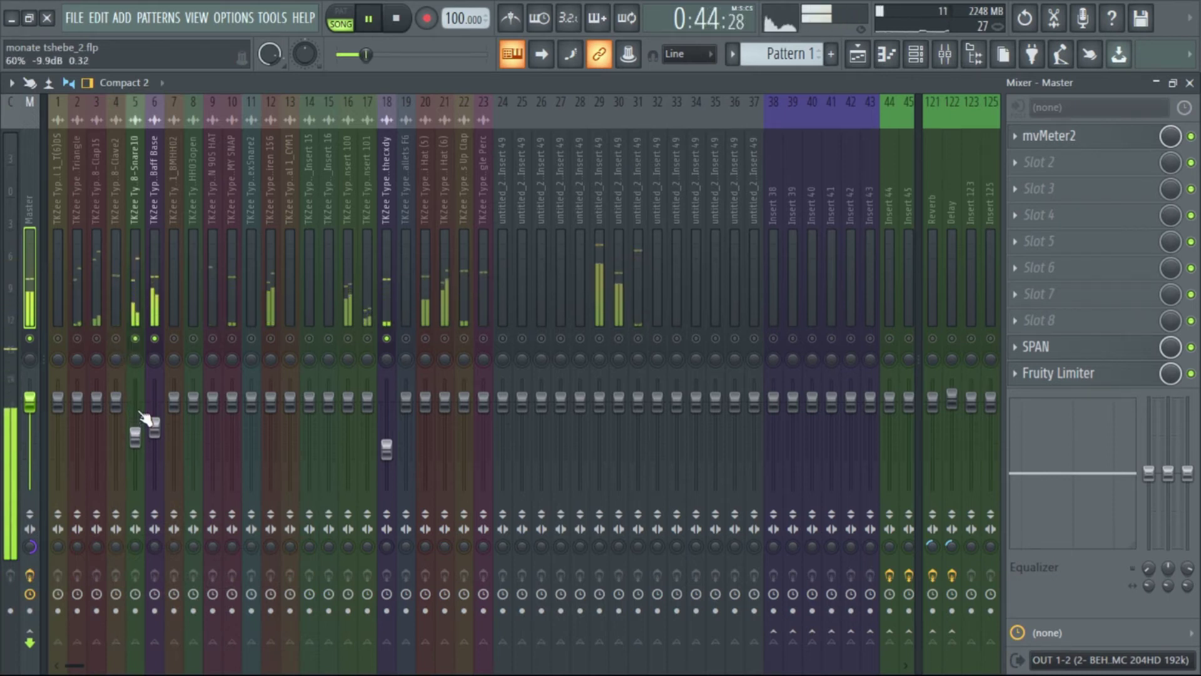
Unmute the clave on track 4 and the clap on track 3, lowering both faders, with the clap at about -8.9 dB
click(119, 401)
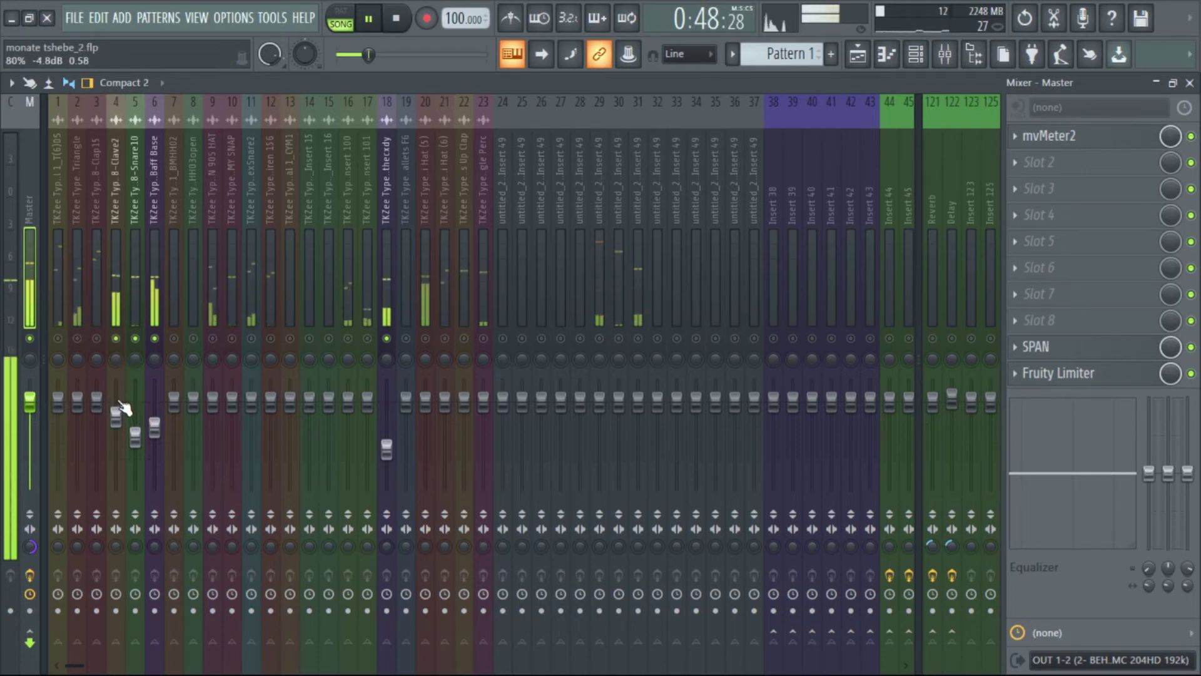
scroll(121, 408, down, 3)
click(99, 338)
drag(97, 400, 101, 413)
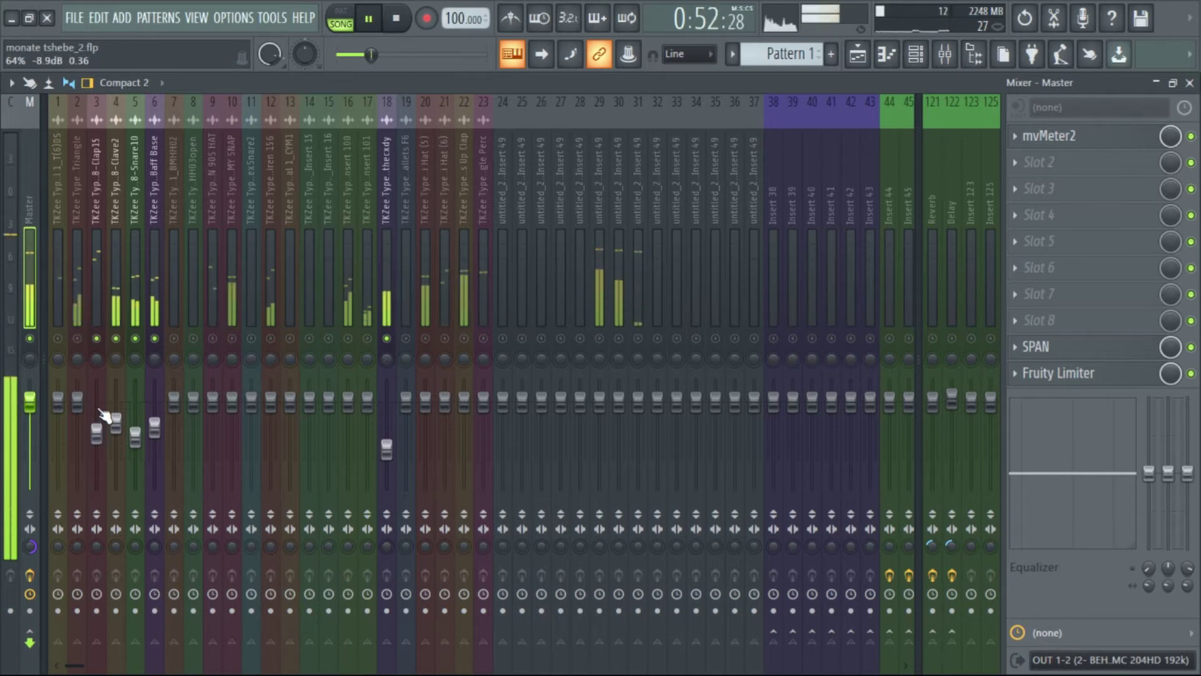
Unmute the triangle on track 2 and track 1, lowering the triangle's fader strongly and track 1's slightly
click(77, 338)
drag(78, 401, 82, 447)
click(57, 338)
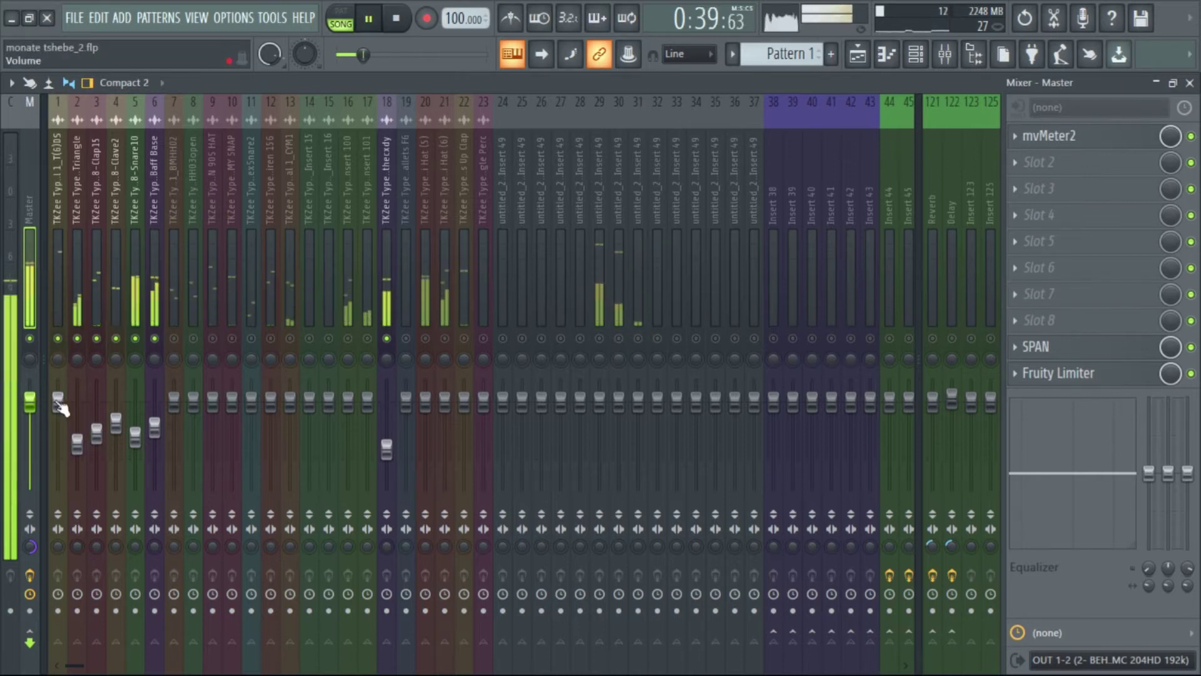
drag(59, 405, 60, 416)
Unmute the hat on track 9 and the snap on track 10 and lower both of their faders
click(213, 338)
click(232, 338)
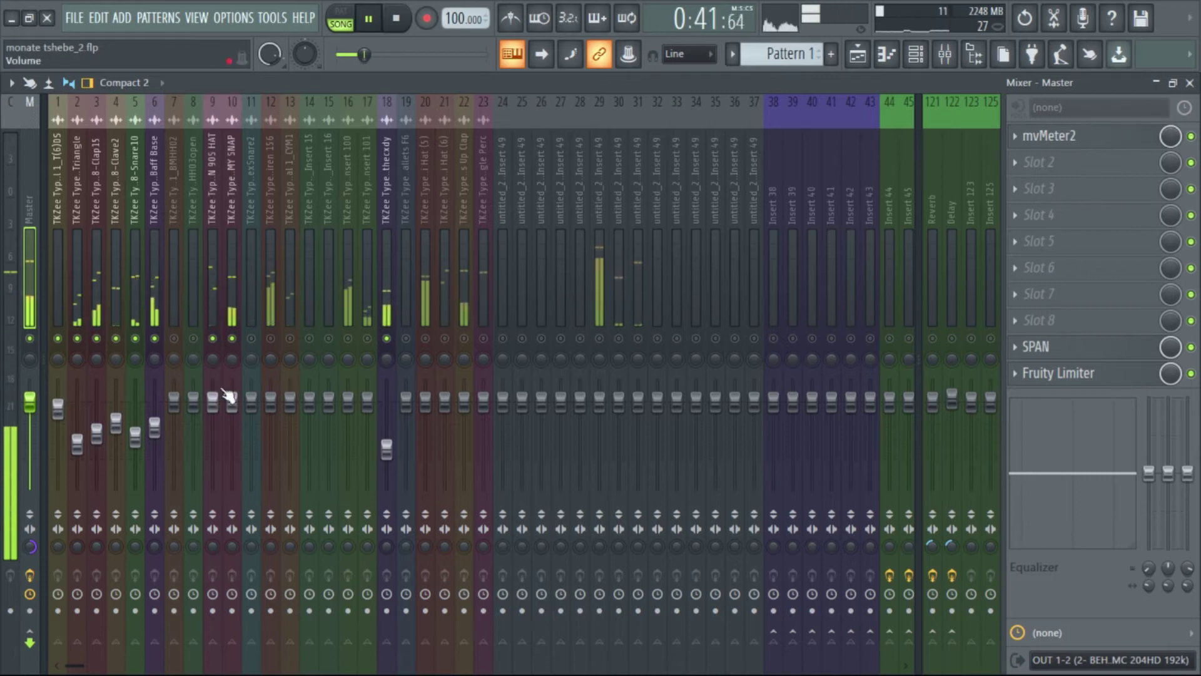
drag(213, 401, 235, 419)
Unmute the second snare on track 11 and lower its fader, keeping the siren on track 12 muted after a brief listen
click(271, 339)
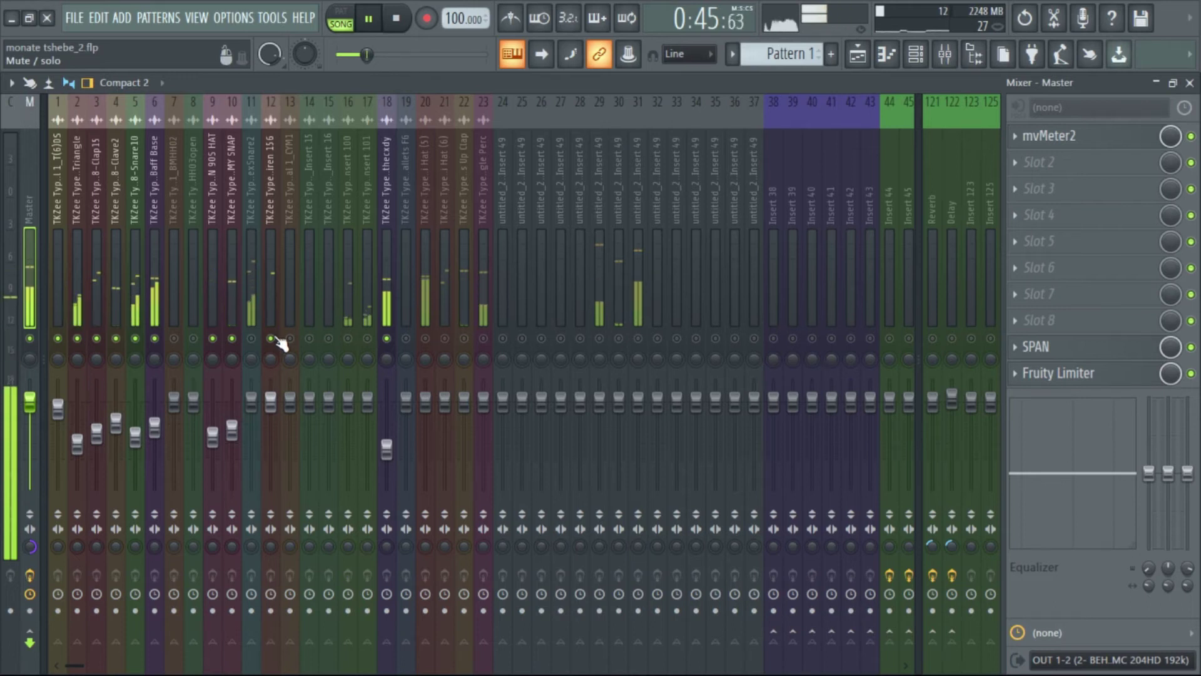
click(251, 339)
click(270, 338)
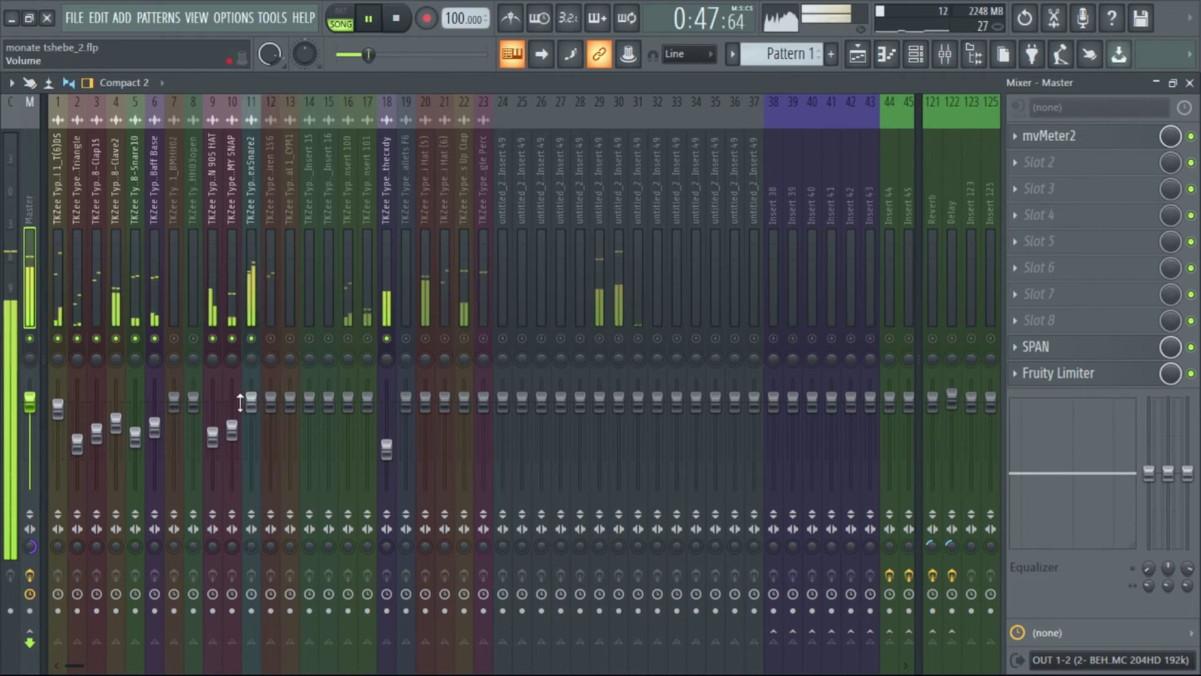
drag(251, 407, 252, 406)
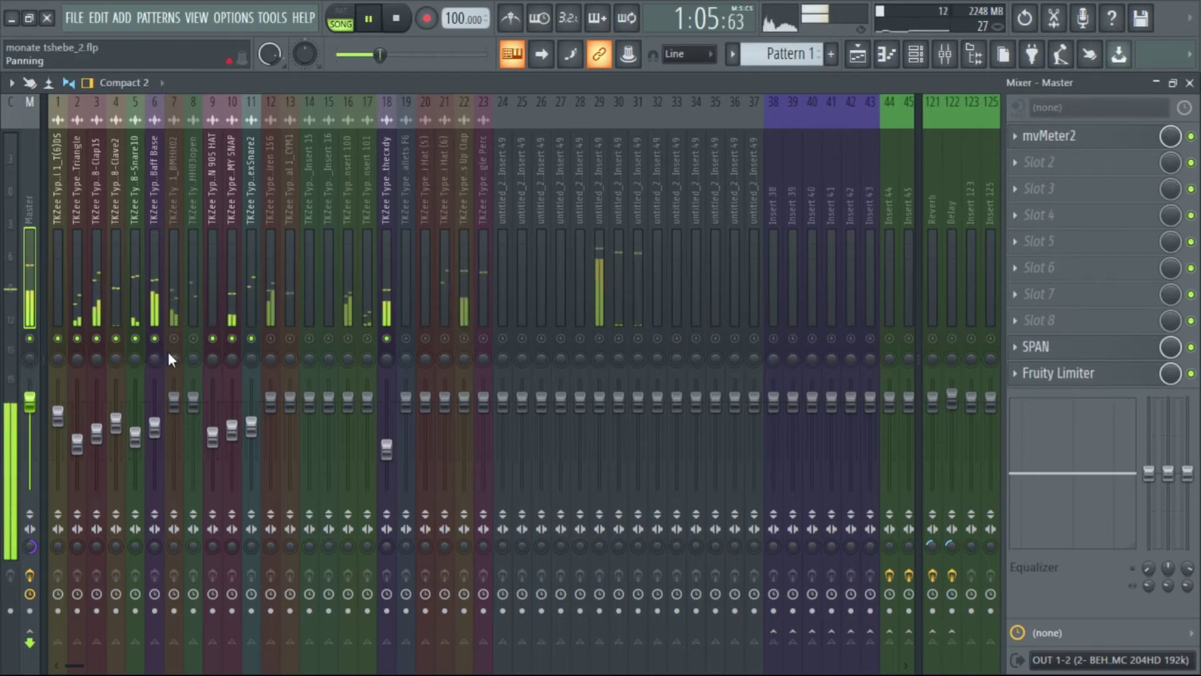
Unmute the hats on tracks 20 and 21 and the clap on track 22, and lower both hat faders
click(445, 339)
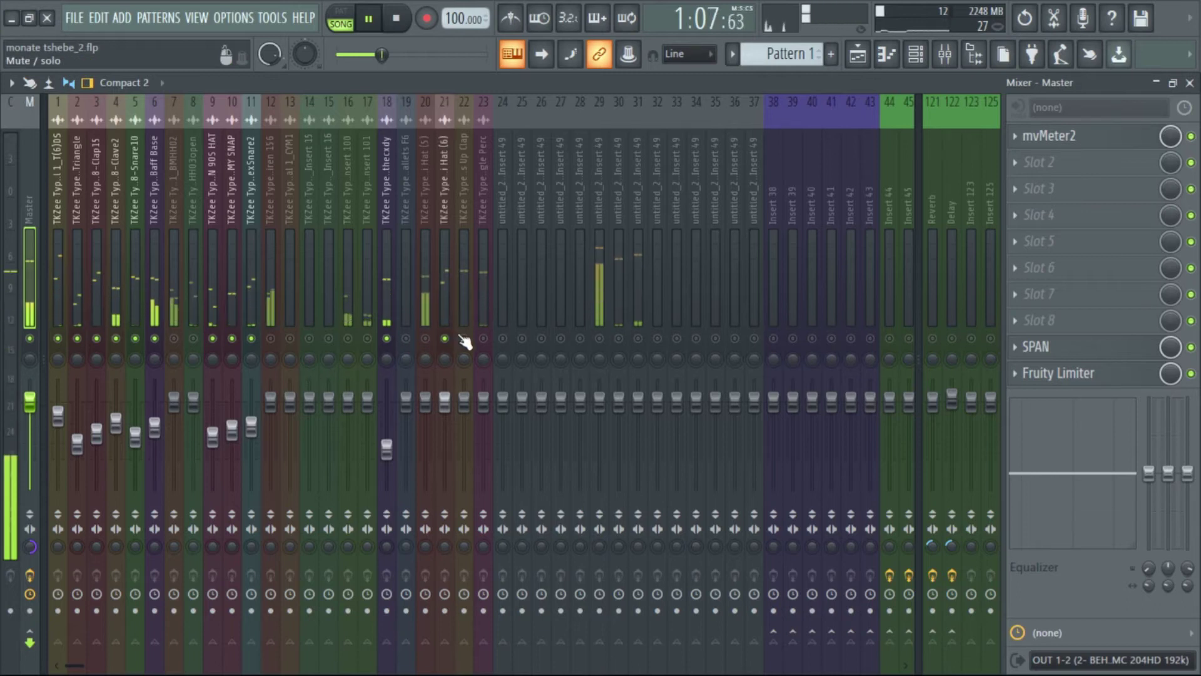
click(425, 338)
drag(425, 400, 432, 405)
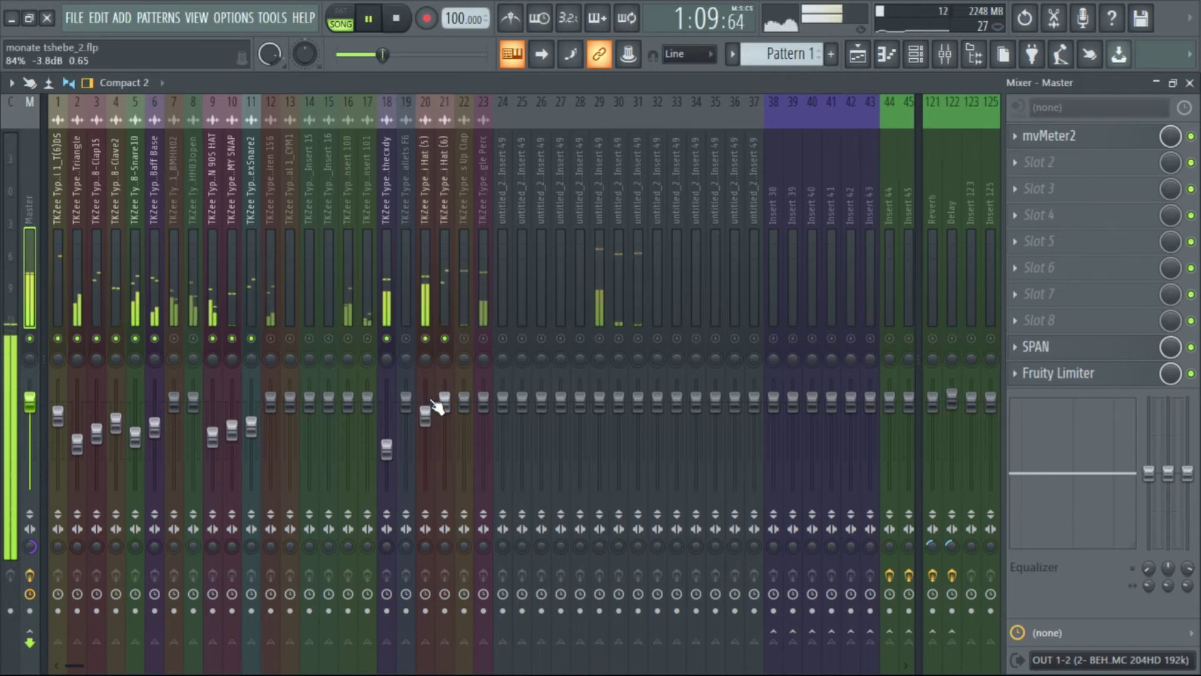
click(464, 339)
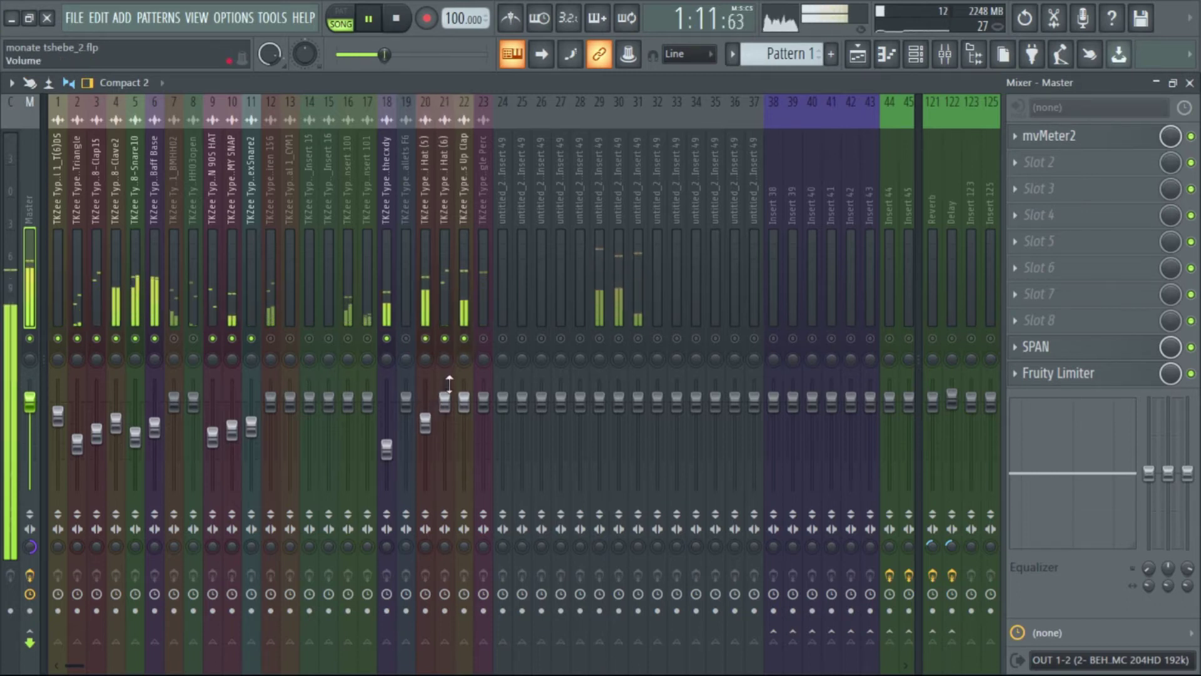
drag(444, 400, 445, 423)
Unmute the percussion on track 23 and lower its fader to about -17.4 dB, auditioning track 19 briefly before muting it again
click(483, 338)
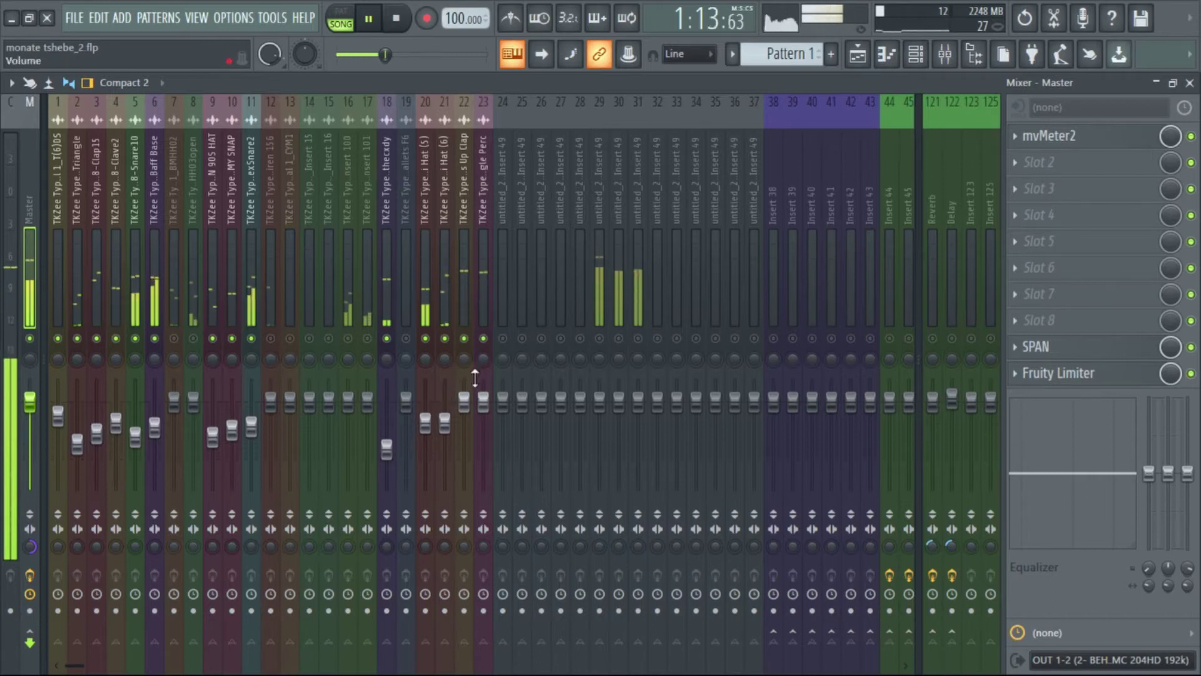
drag(483, 404, 483, 410)
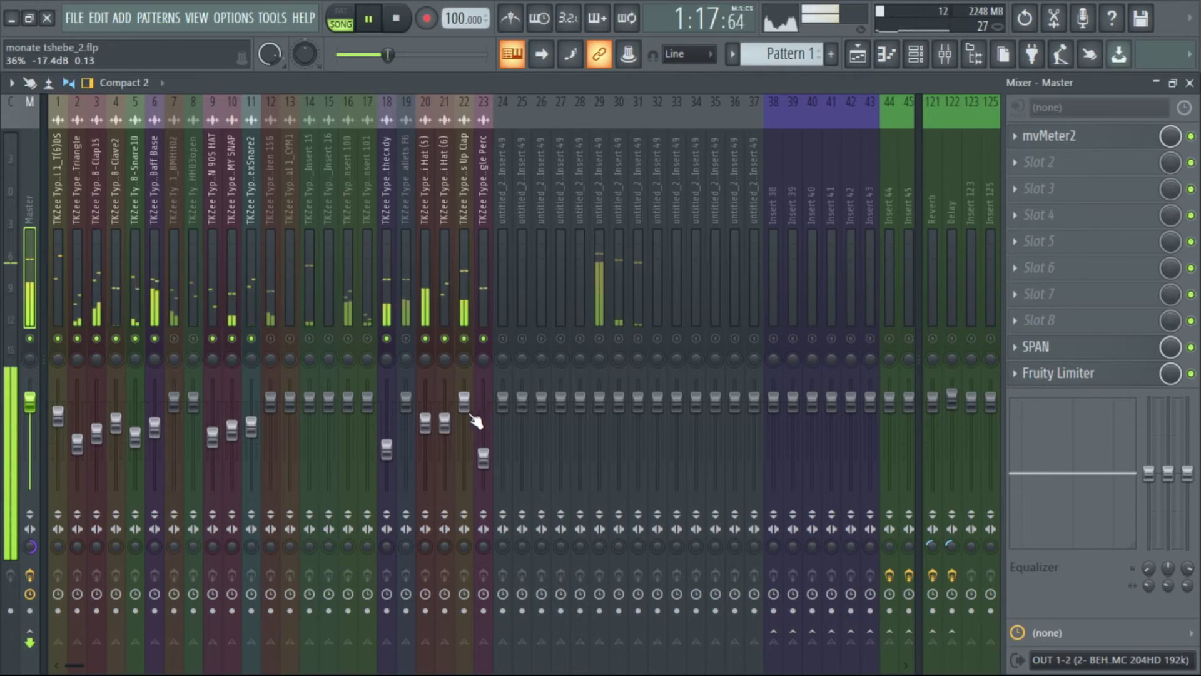
click(406, 339)
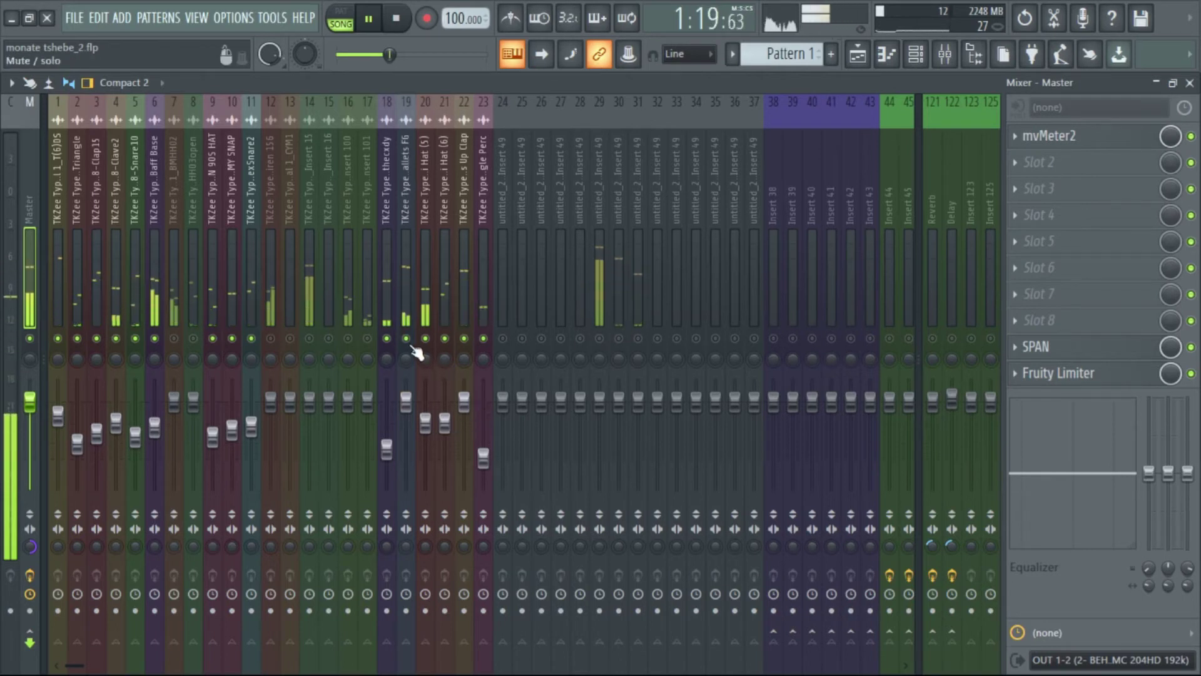
click(406, 338)
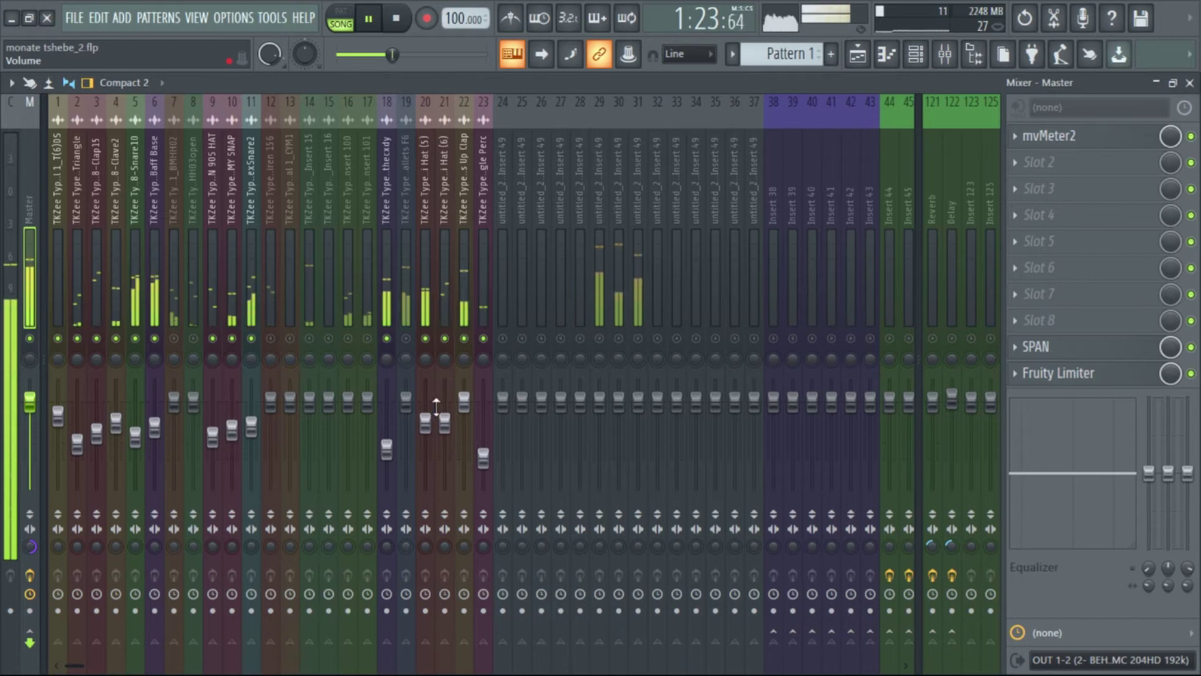
Unmute the hi-hats on tracks 7 and 8 and lower their faders, checking the mix's spectrum in SPAN on the Master
click(174, 339)
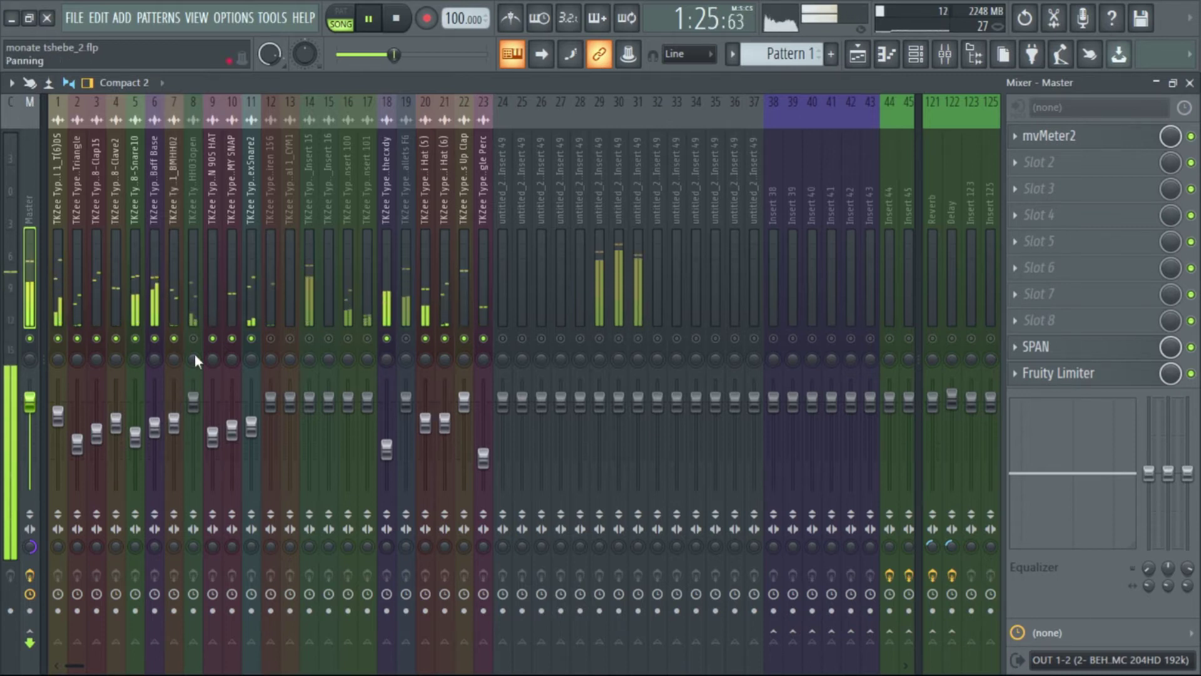
click(194, 340)
scroll(203, 407, down, 3)
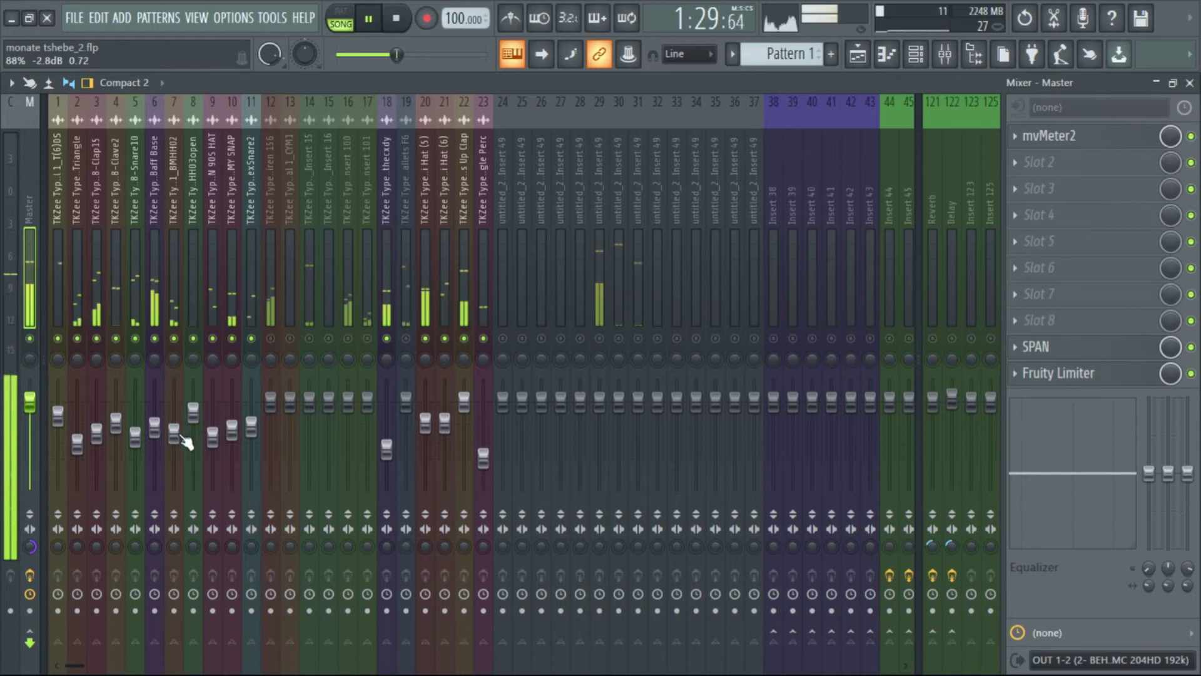
scroll(193, 417, down, 5)
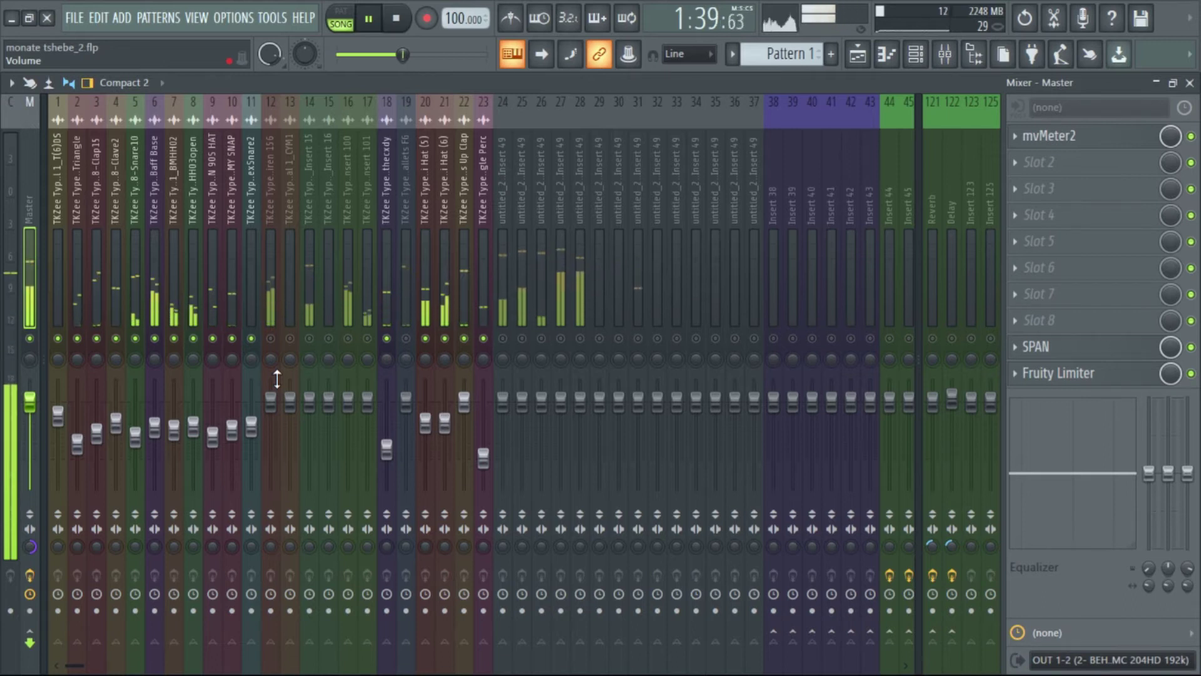
click(1039, 347)
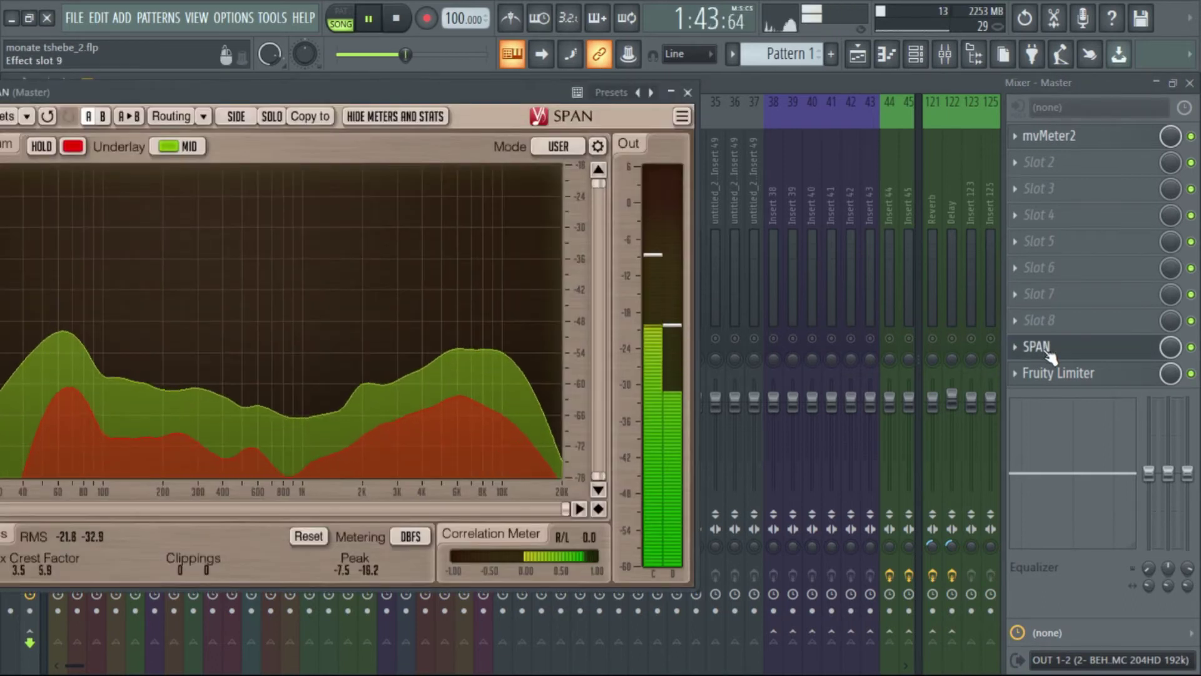
click(1050, 353)
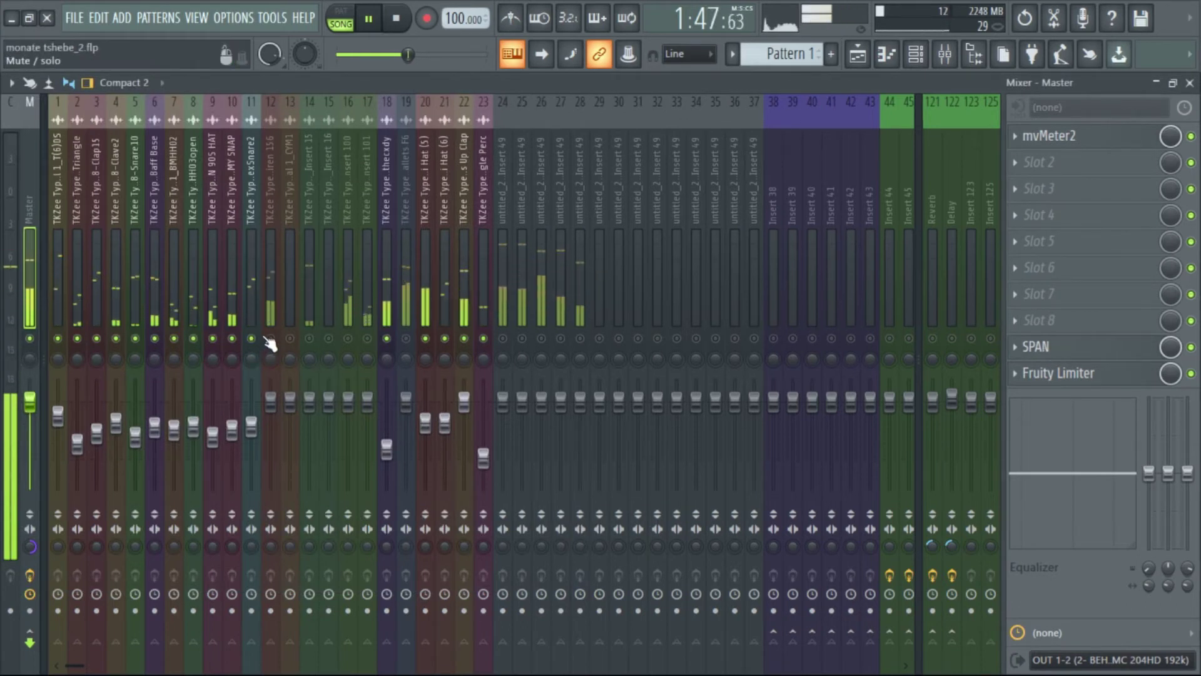
Raise the track 5 snare to about -8.9 dB and track 23 percussion to about -16.0 dB, and lower the open hat on track 8
click(136, 433)
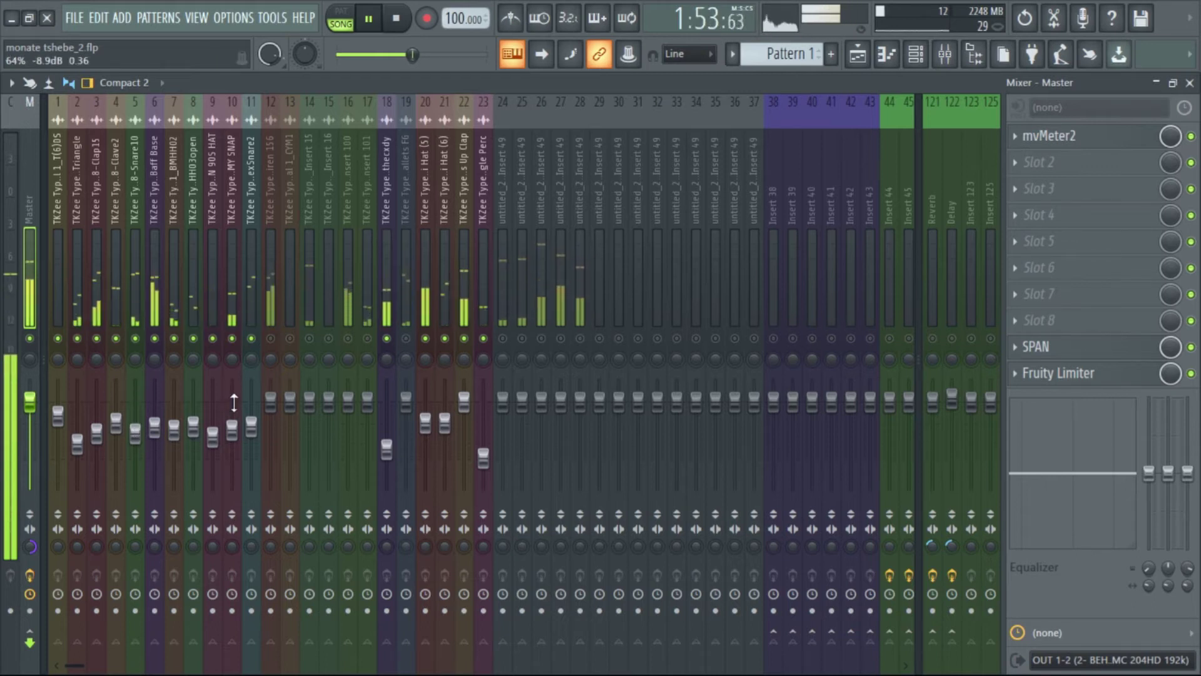
drag(193, 427, 191, 438)
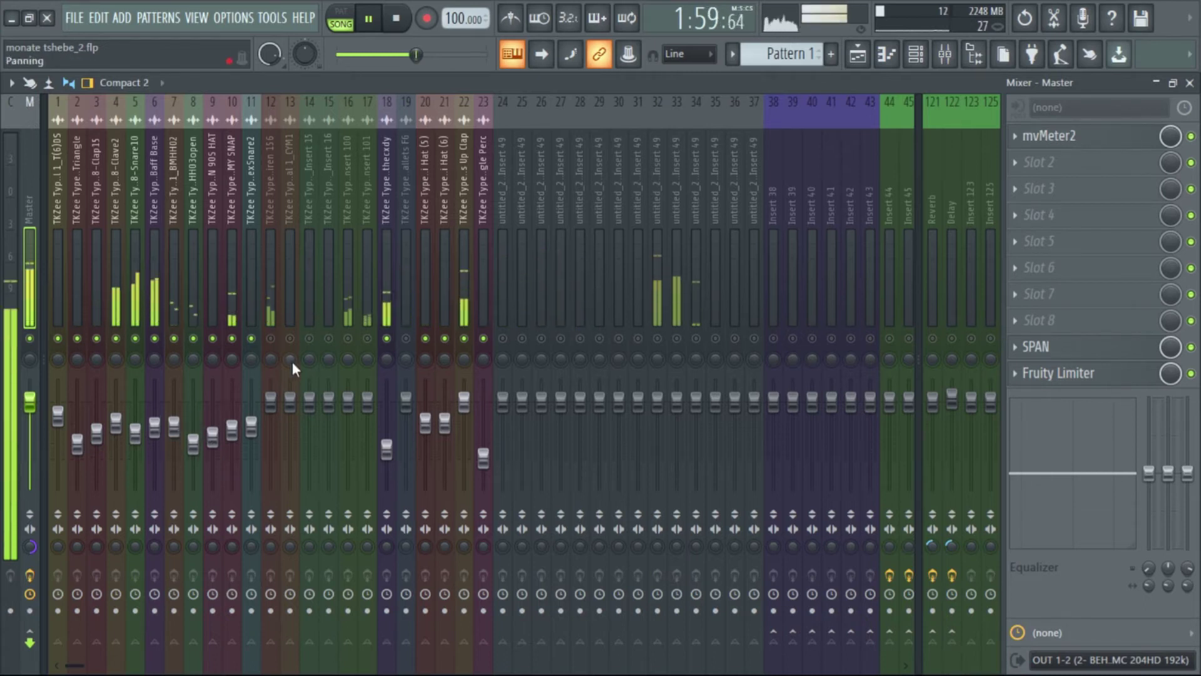
click(471, 406)
drag(476, 413, 463, 407)
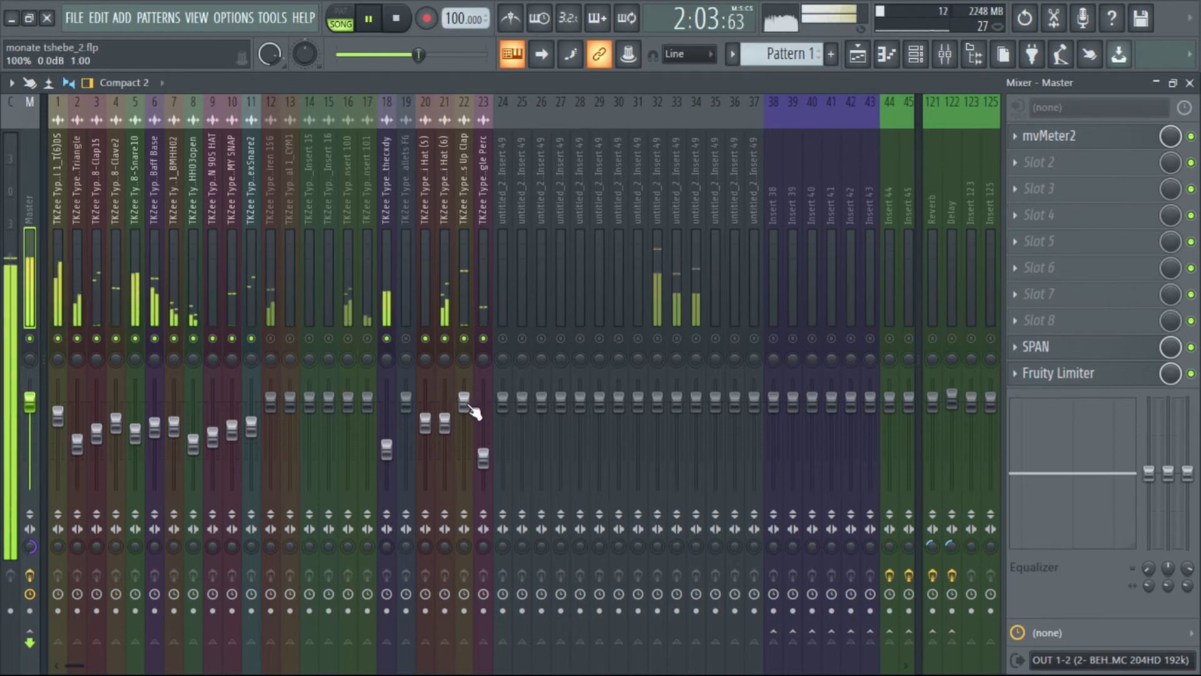
click(485, 461)
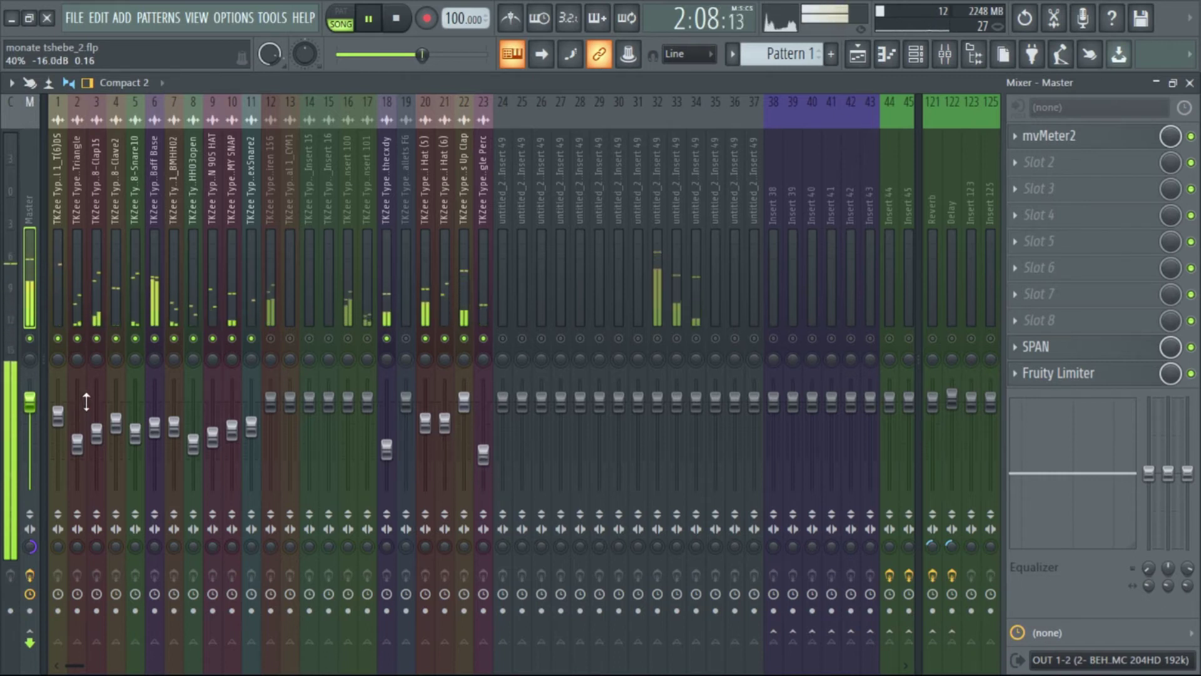
key(space)
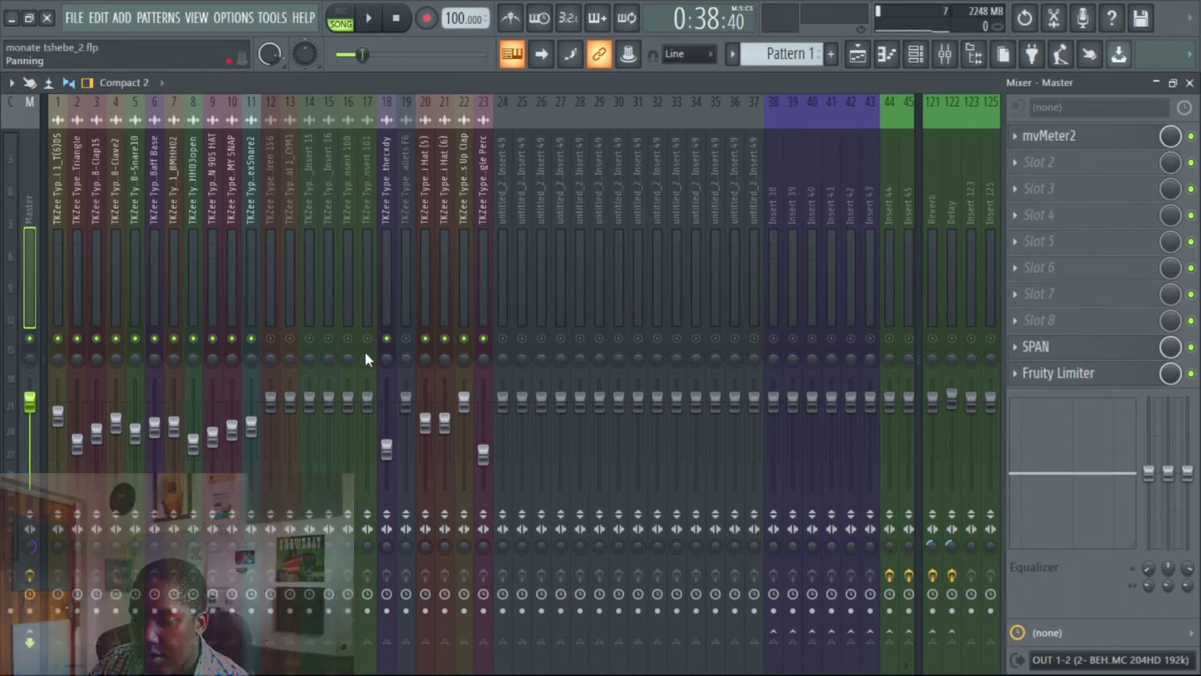
Play the song again, unmute tracks 17 and 16, and lower the fader on track 16
key(space)
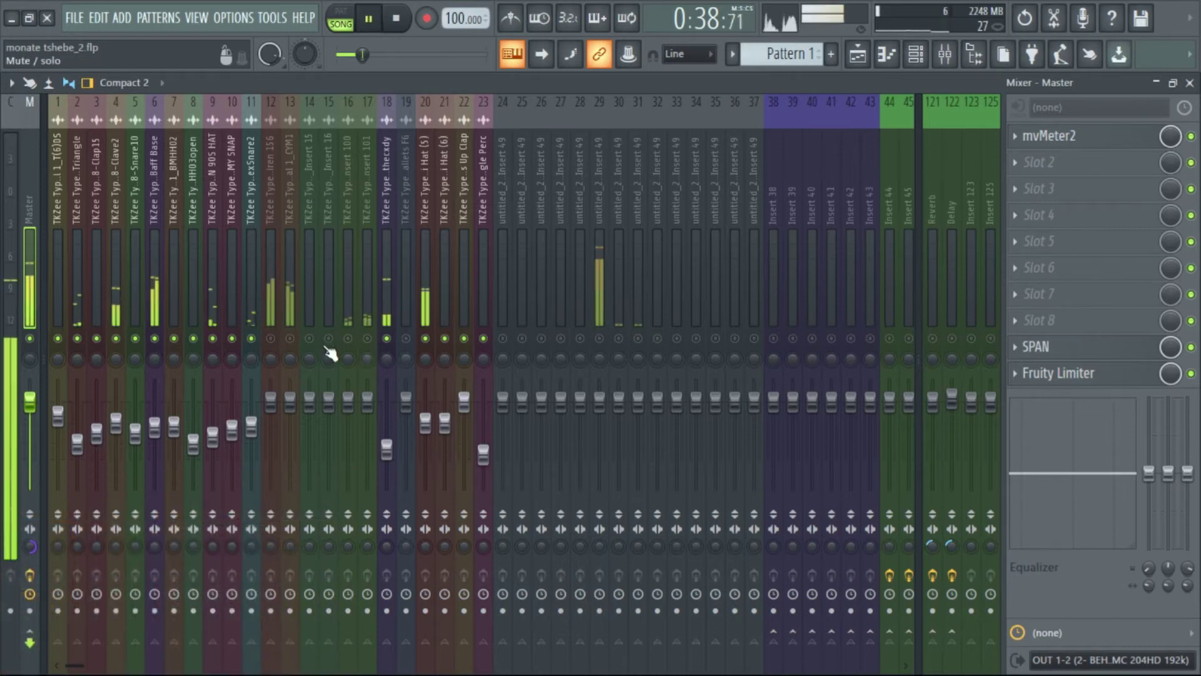
click(367, 339)
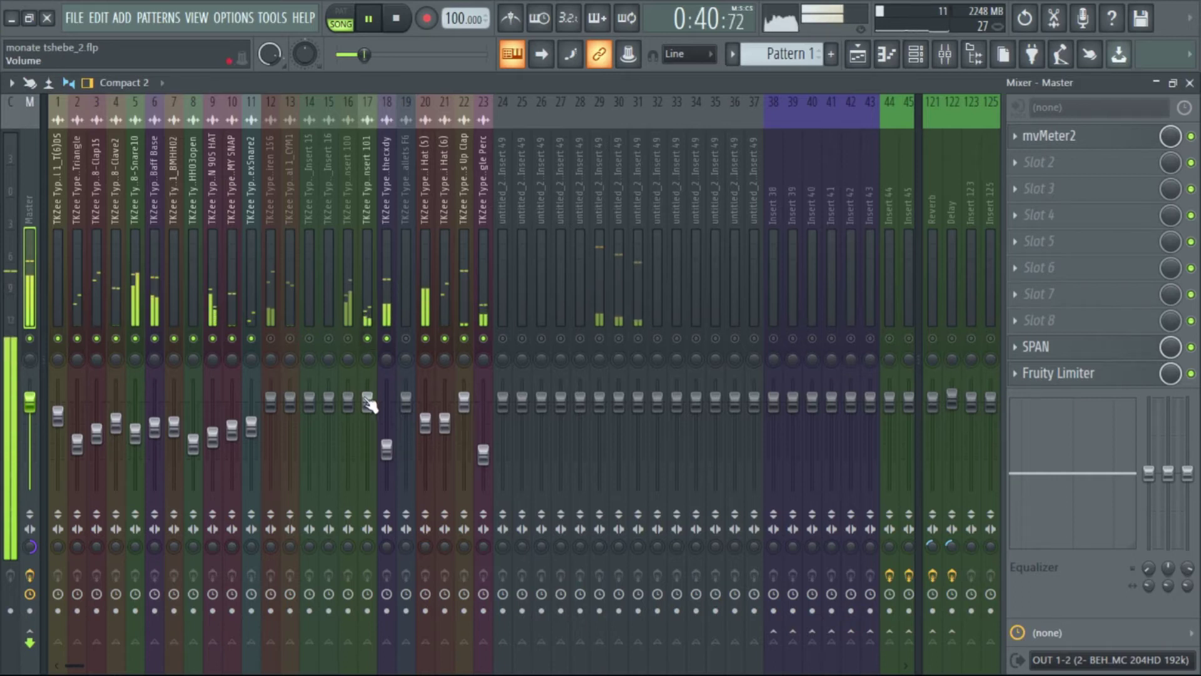
click(347, 338)
scroll(353, 399, down, 5)
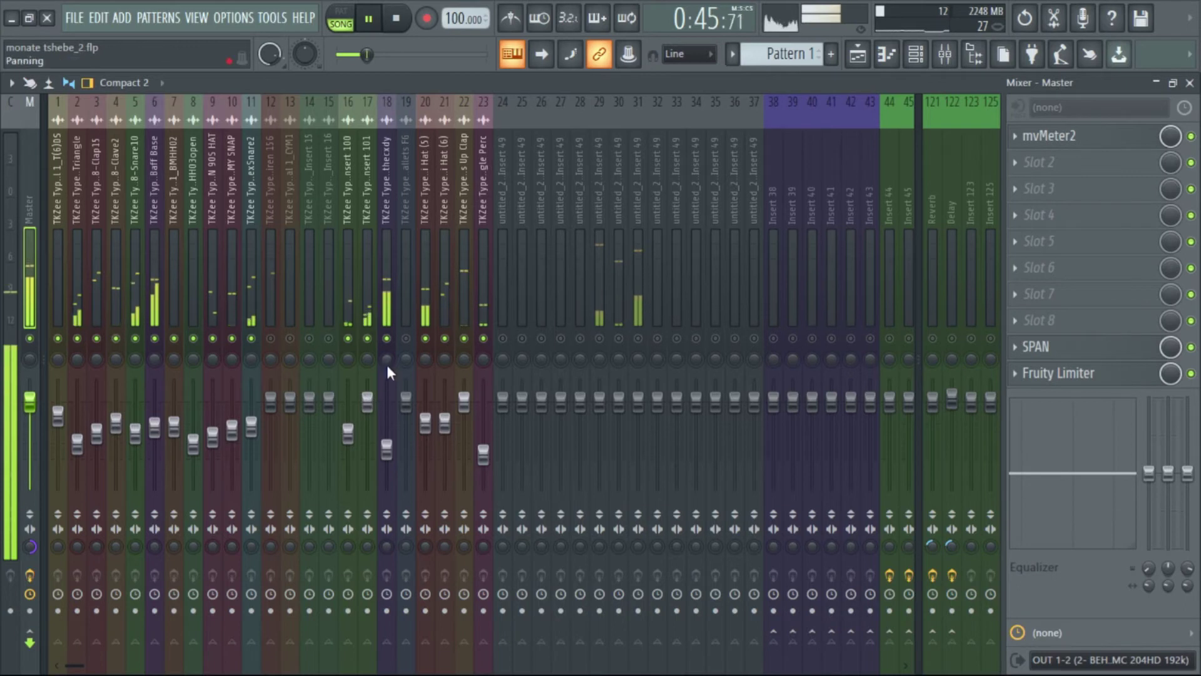
Unmute the siren on track 12 and lower its fader to about -8.9 dB, also trimming tracks 16 and 17 slightly
click(271, 338)
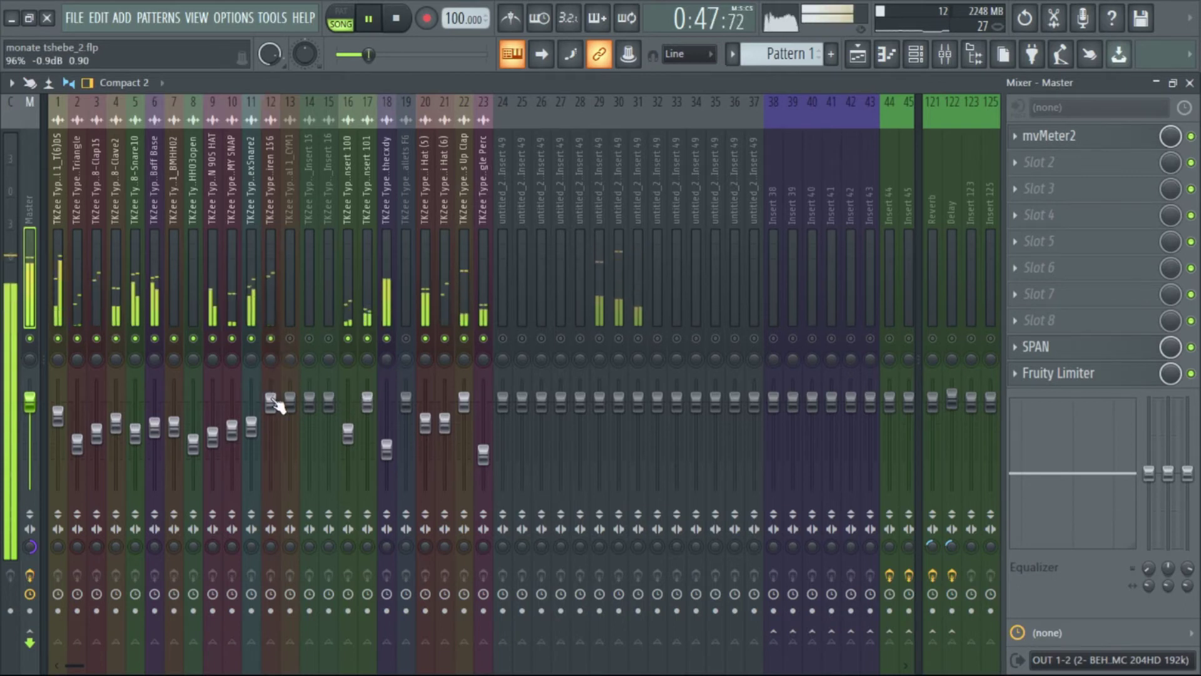
scroll(275, 404, down, 4)
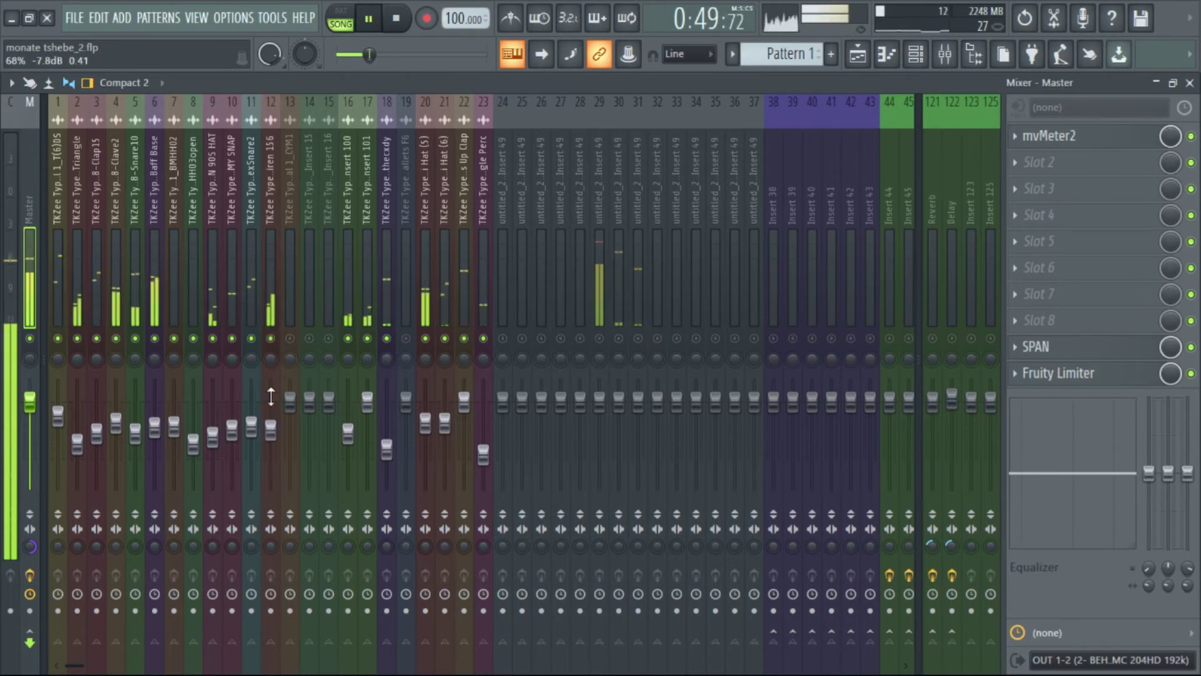
scroll(271, 396, up, 1)
scroll(271, 400, down, 2)
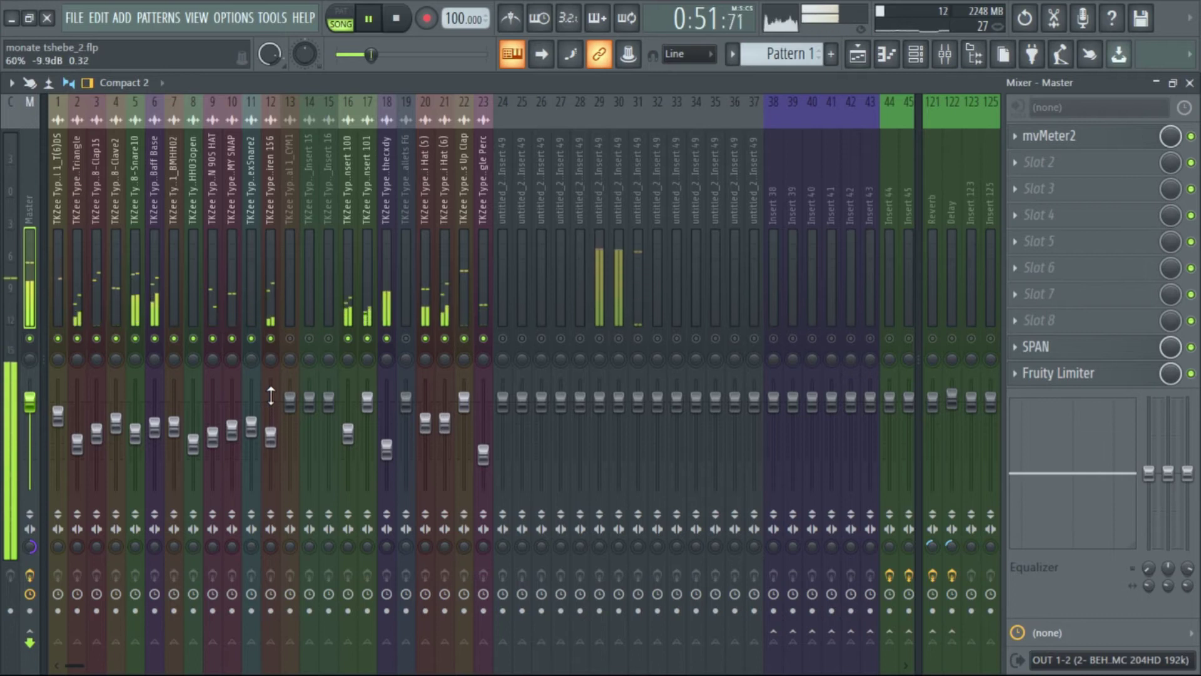
scroll(352, 425, down, 2)
scroll(367, 407, down, 1)
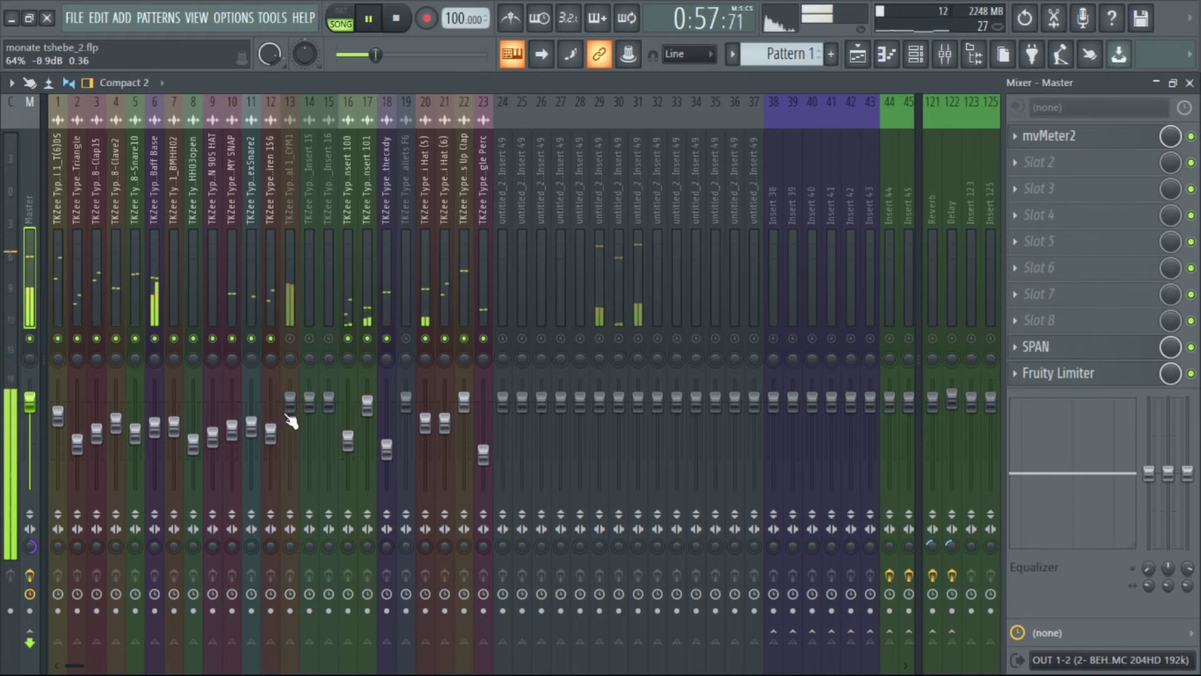
Unmute the cymbal on track 13 and the instrument on track 19, lowering both faders
scroll(293, 411, down, 3)
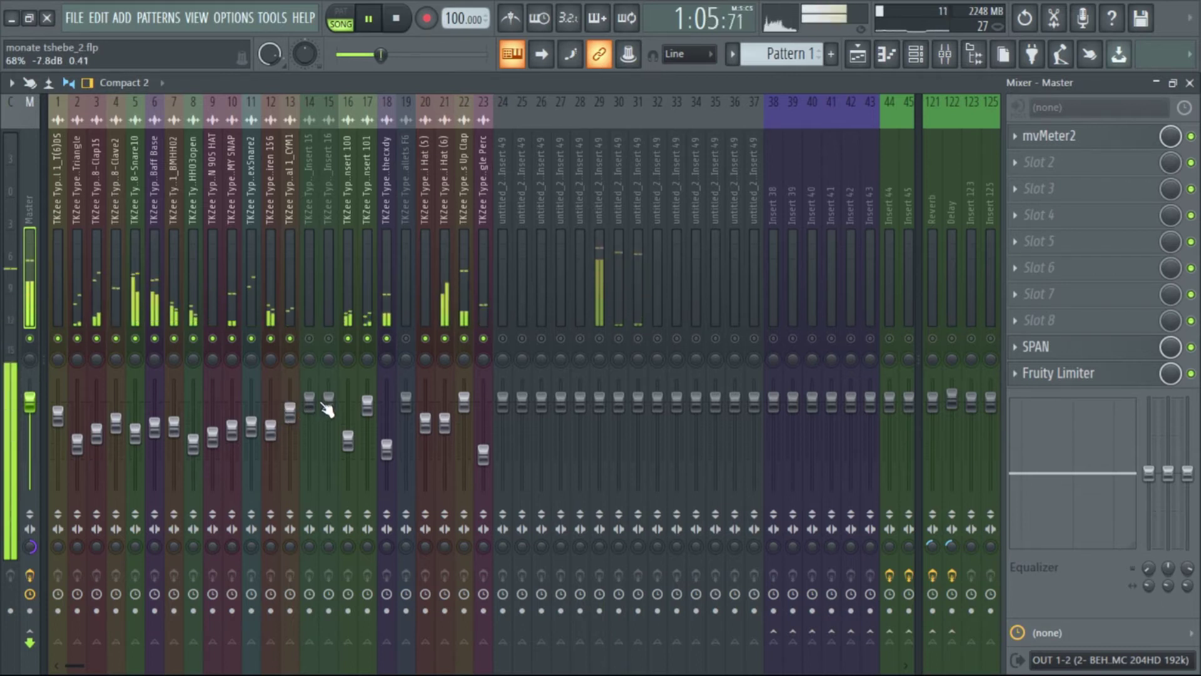
click(405, 339)
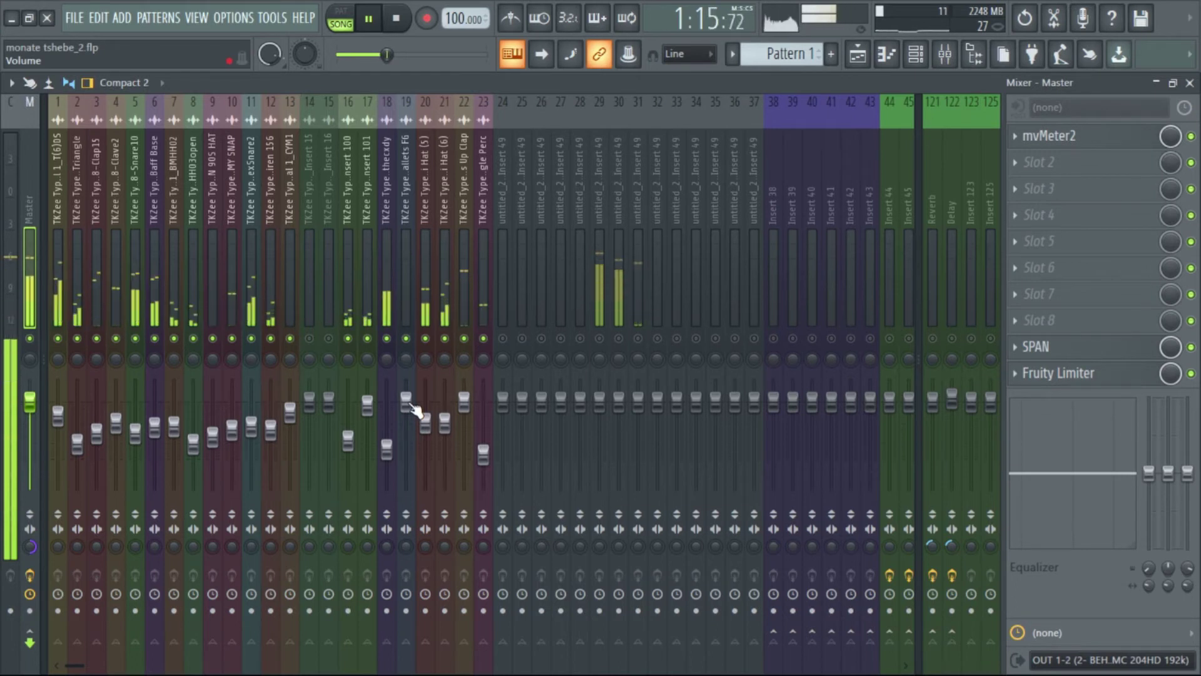
scroll(414, 410, down, 4)
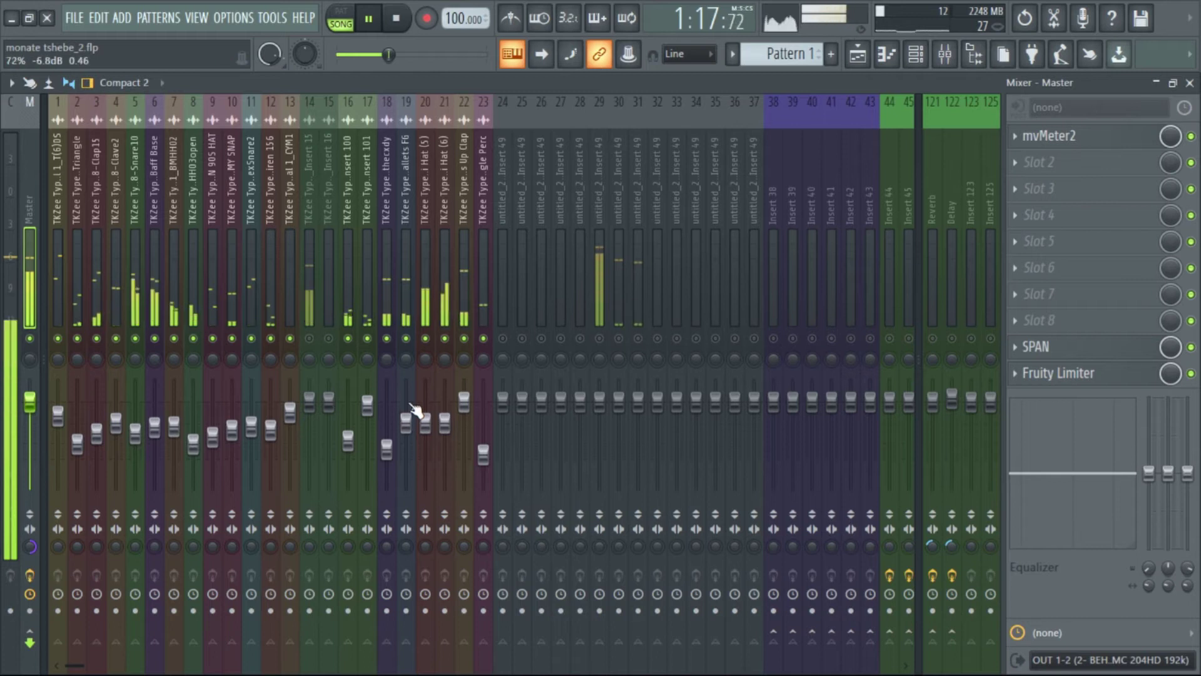
scroll(414, 413, down, 1)
Unmute track 14 and lower its fader to about -13.4 dB
click(309, 338)
scroll(316, 418, down, 4)
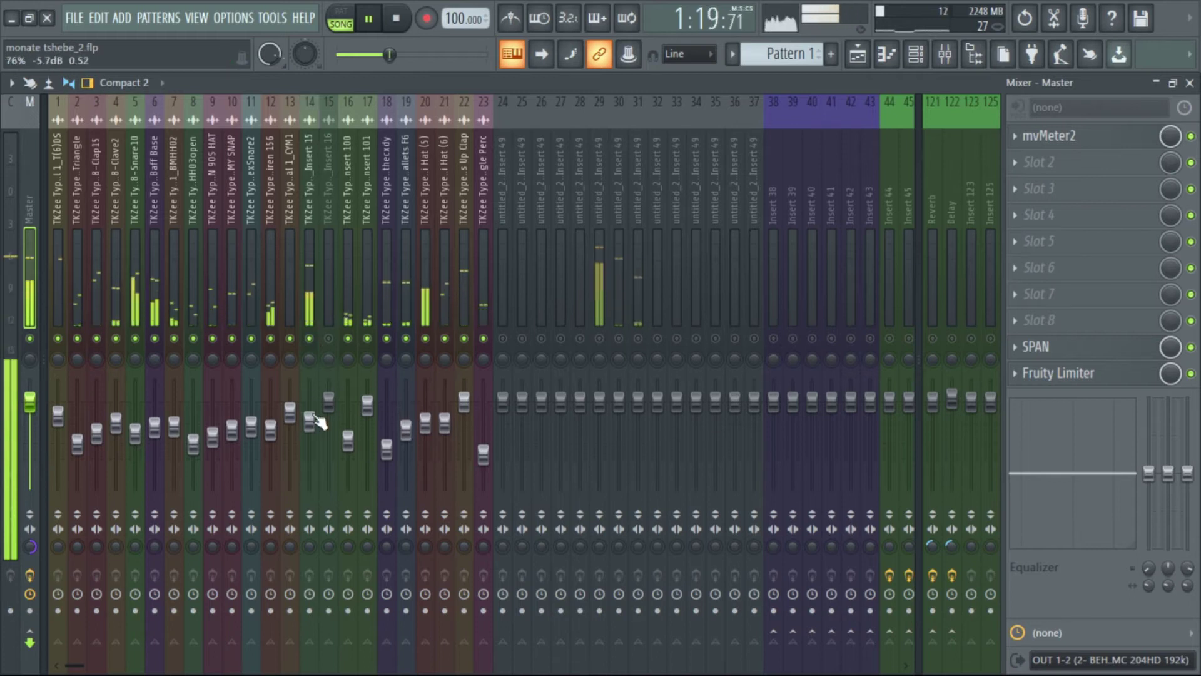
scroll(313, 421, down, 4)
click(309, 299)
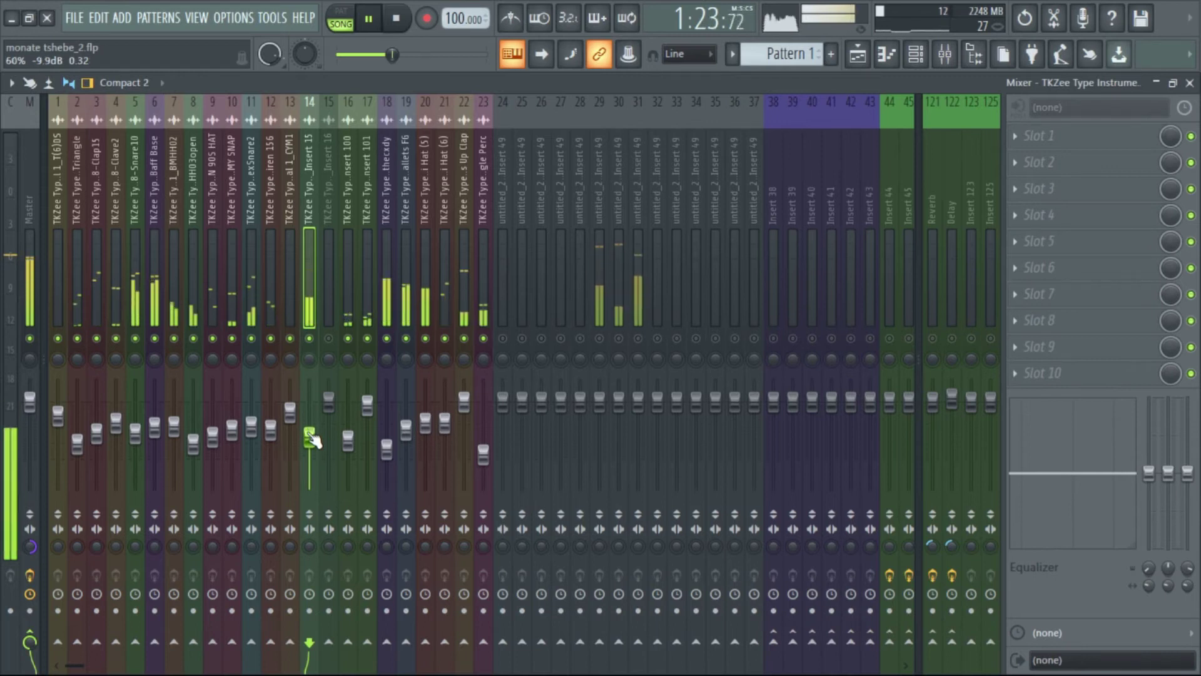
scroll(311, 438, down, 1)
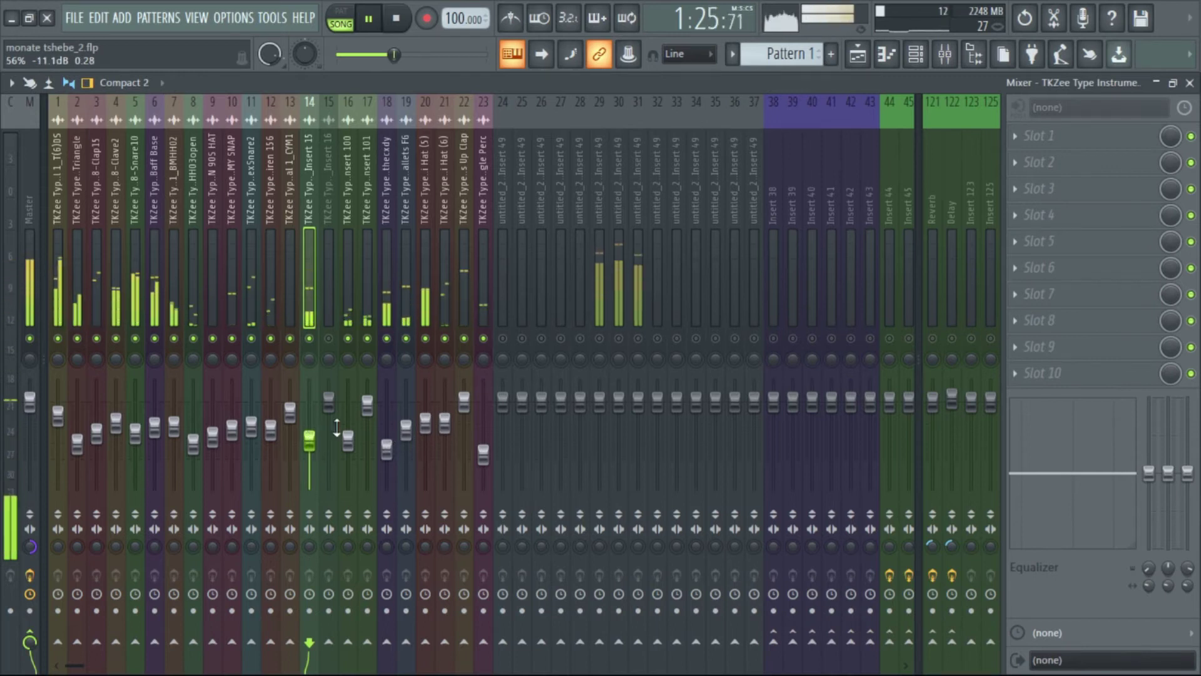
scroll(309, 443, down, 2)
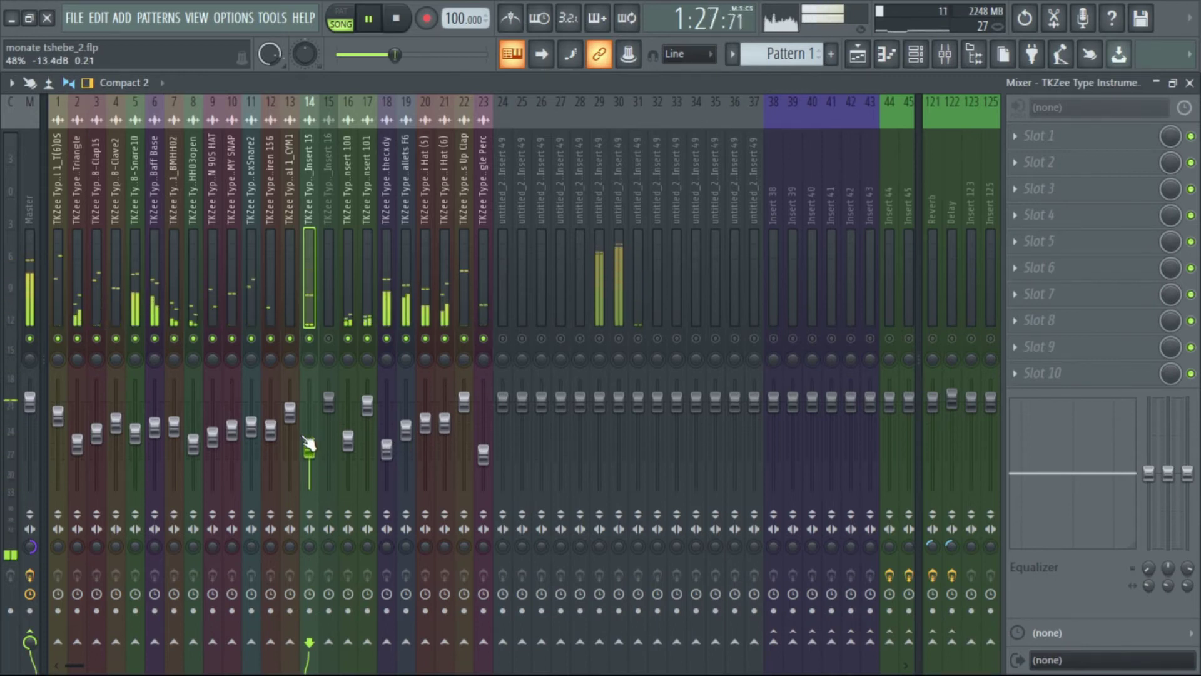
Raise the siren on track 12 to about -4.8 dB and lower track 19 to about -12.2 dB
scroll(272, 428, up, 3)
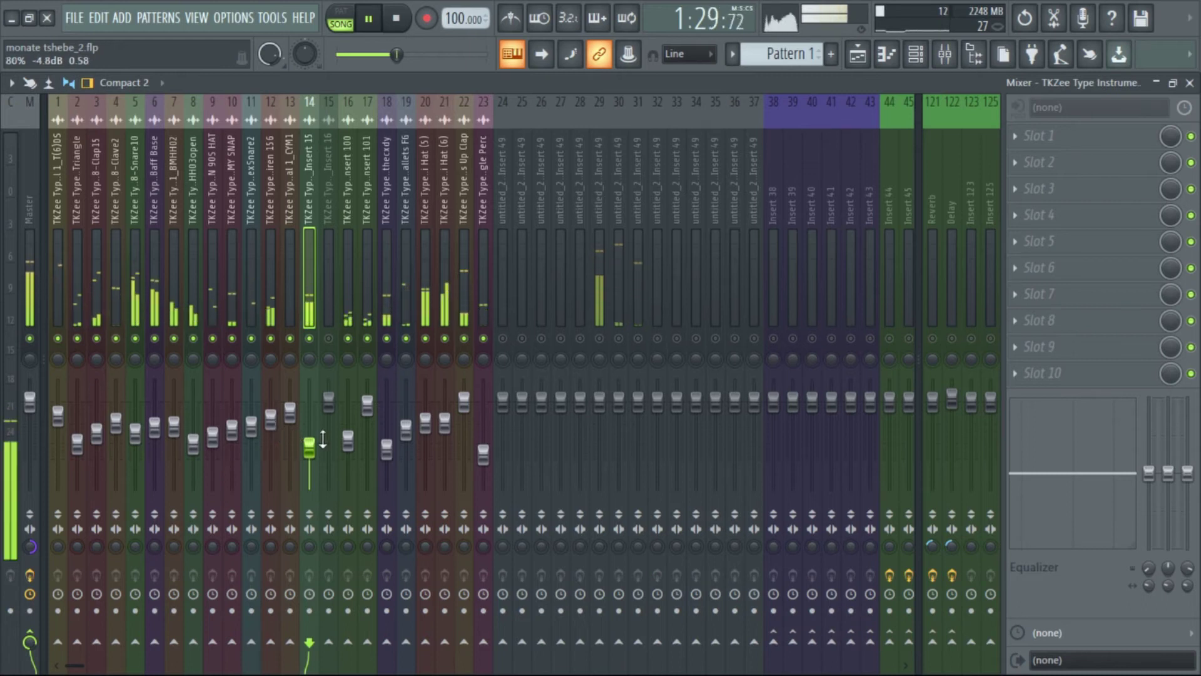
scroll(406, 422, down, 3)
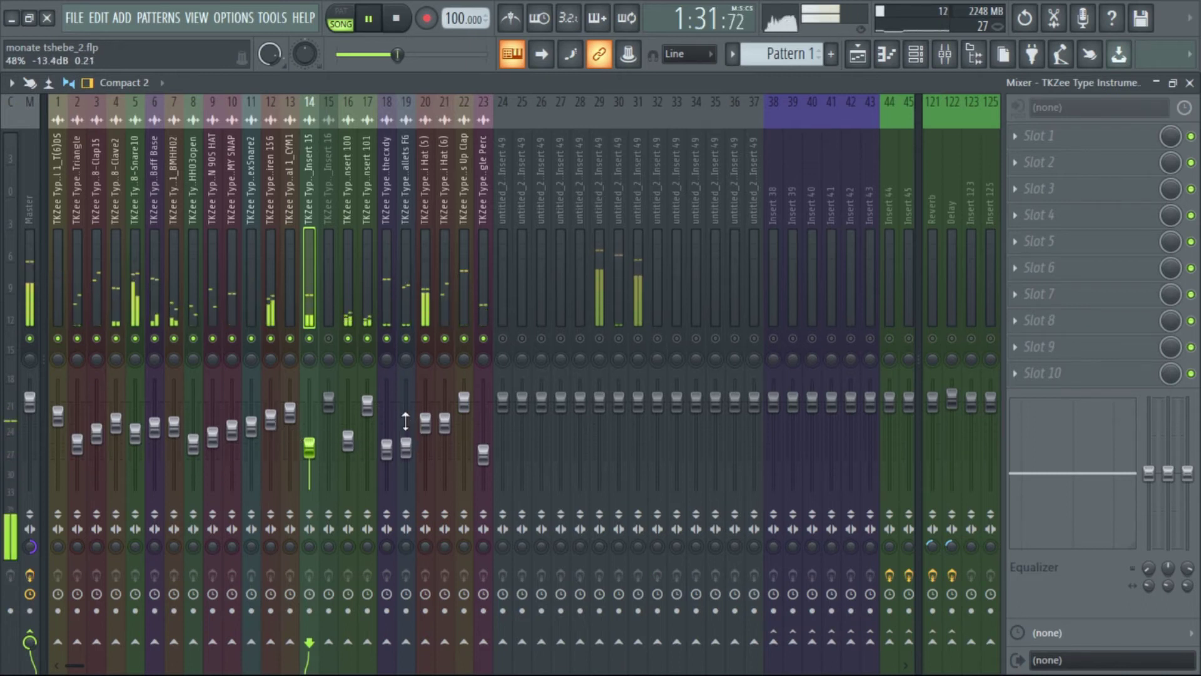
scroll(406, 422, down, 1)
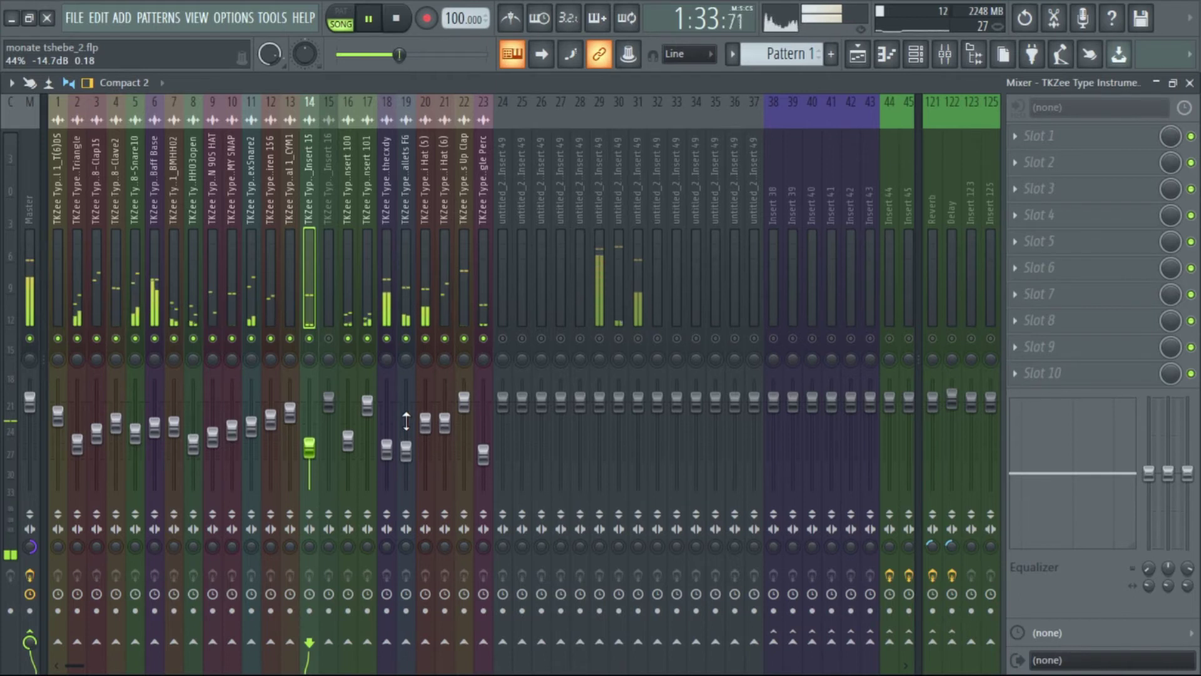
scroll(406, 421, up, 2)
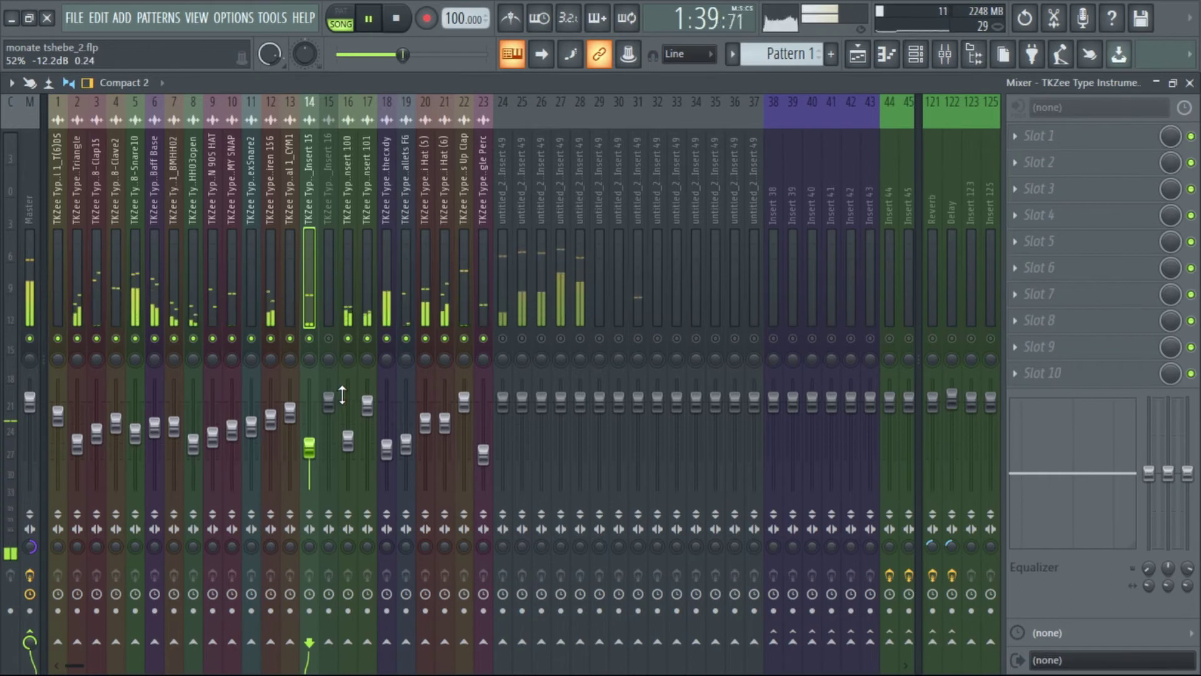
Unmute track 15 and check the mix's spectrum in SPAN on the Master before stopping playback
click(328, 341)
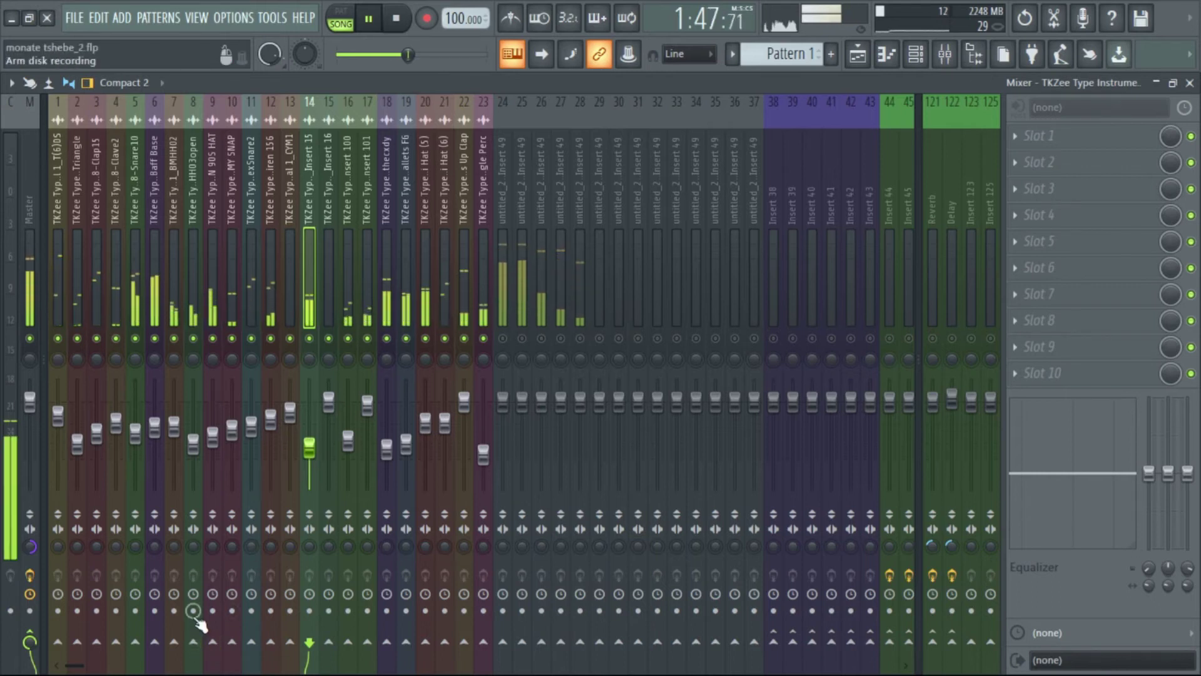
click(36, 285)
click(1068, 346)
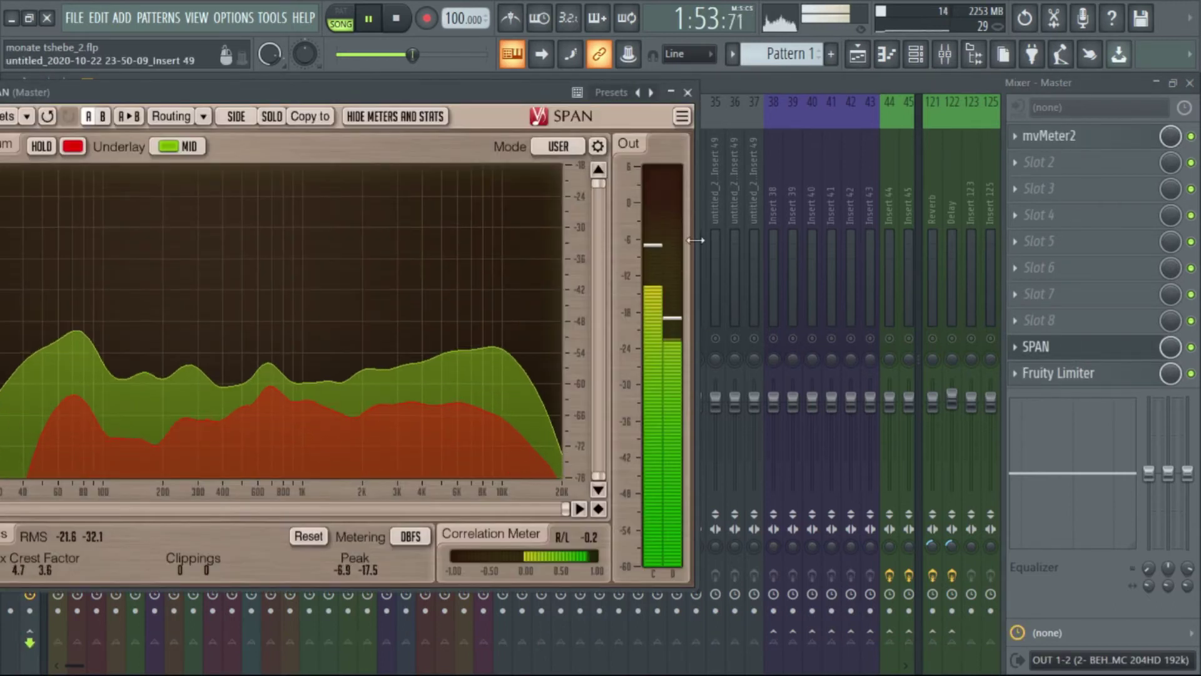
click(687, 92)
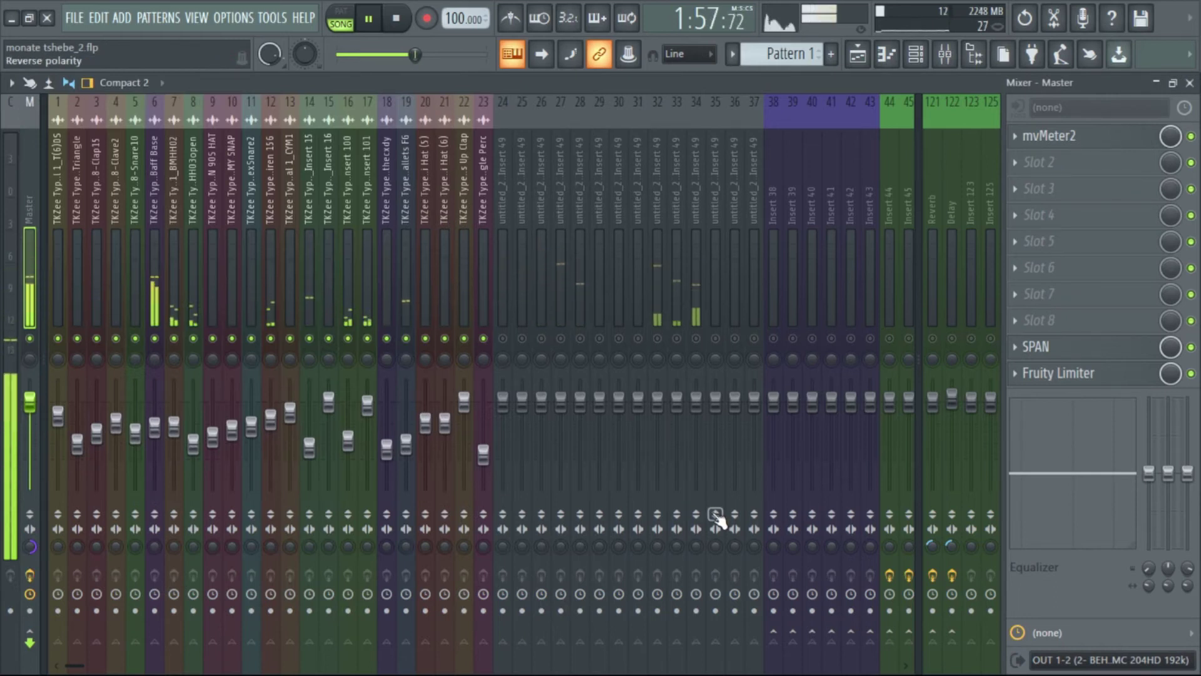
key(space)
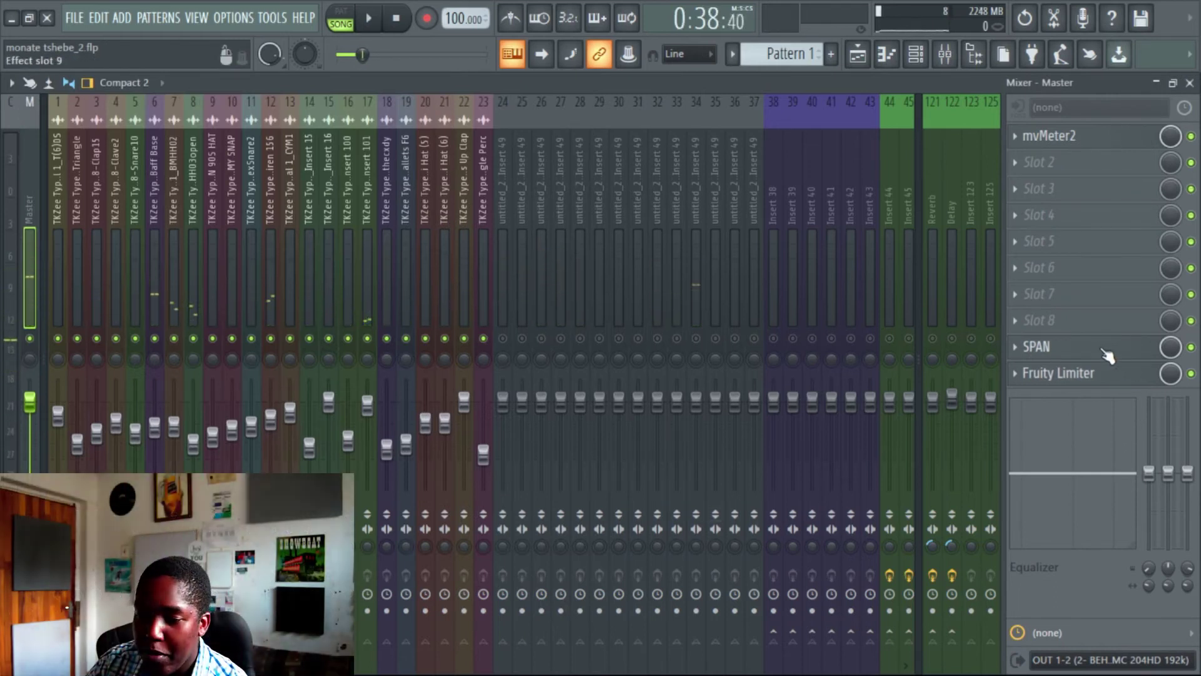
Reopen SPAN on the Master and review its spectrum mode settings, including block size, averaging time, smoothing and slope
click(1104, 349)
drag(521, 103, 564, 125)
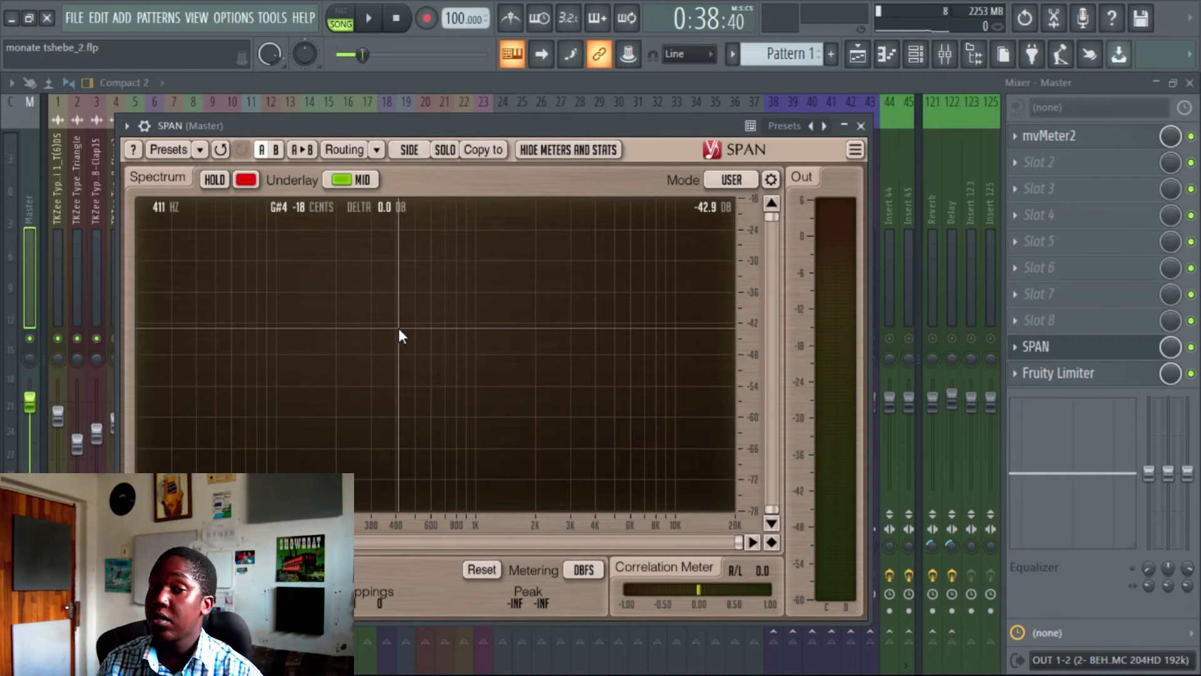
click(770, 180)
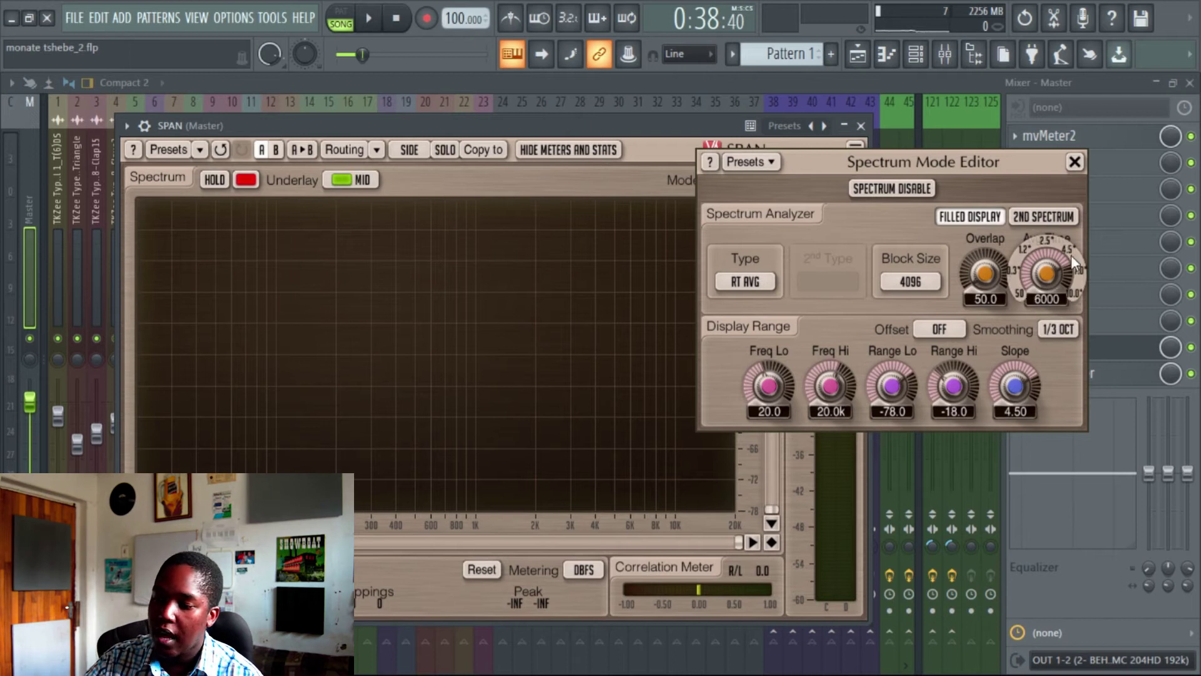
click(1075, 162)
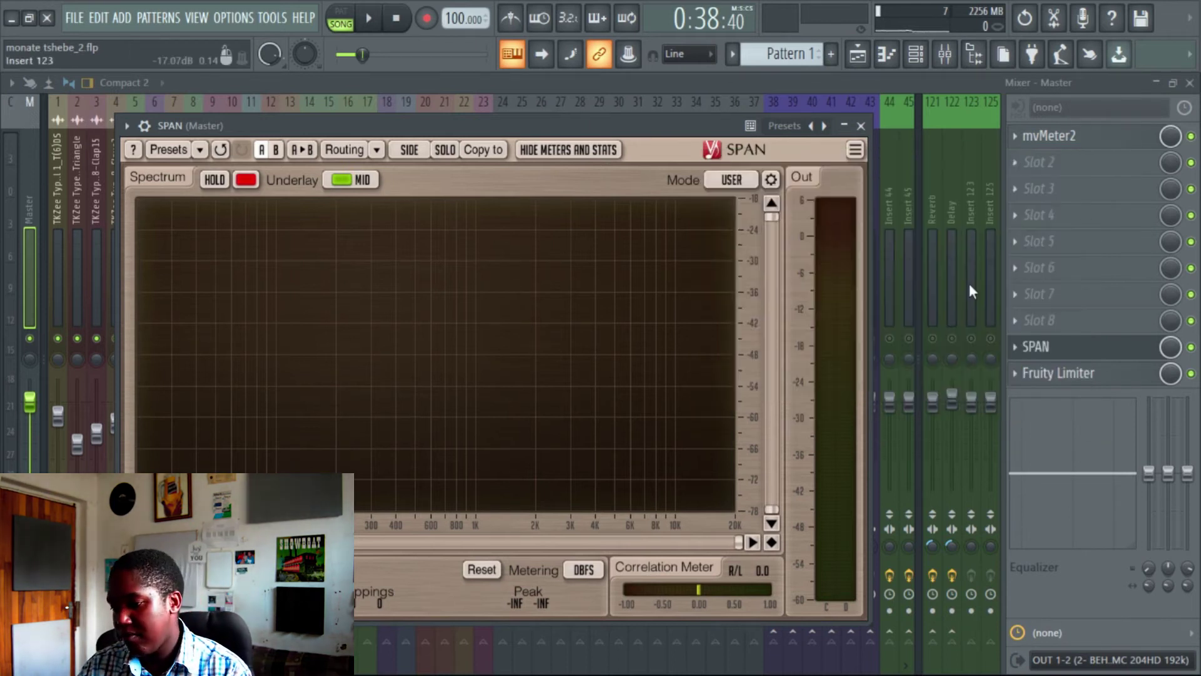
click(862, 126)
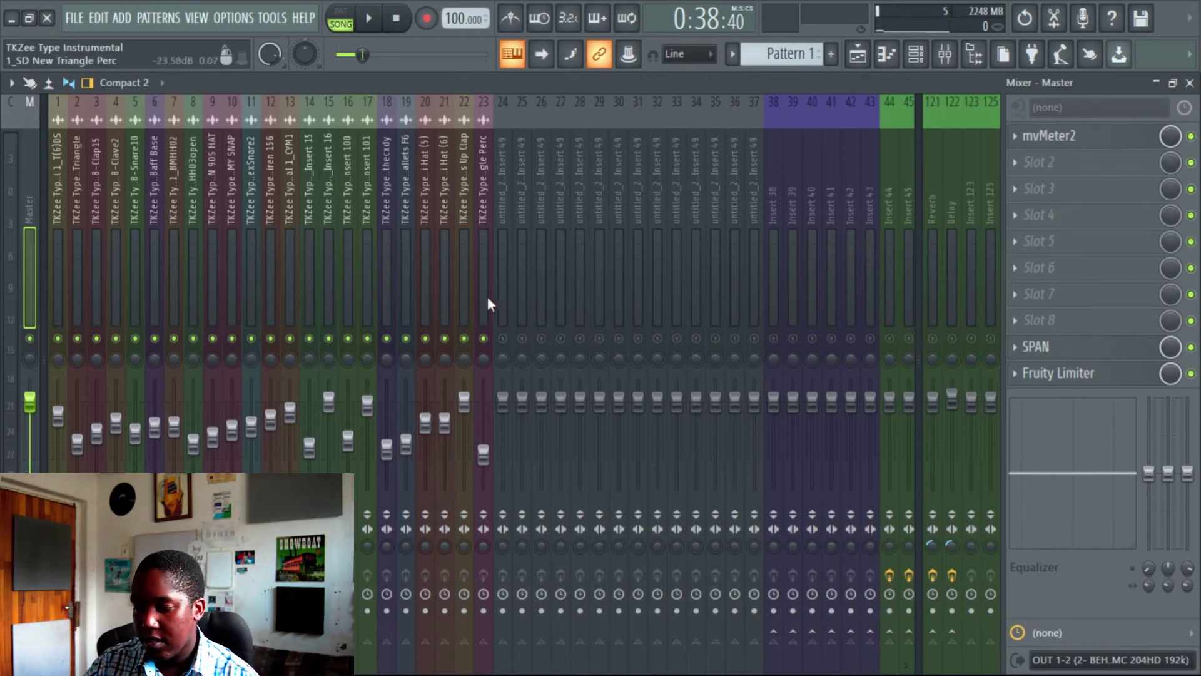
Step through the muted tracks from 24 onward to check which of the buses 38 to 43 each is routed to
click(503, 306)
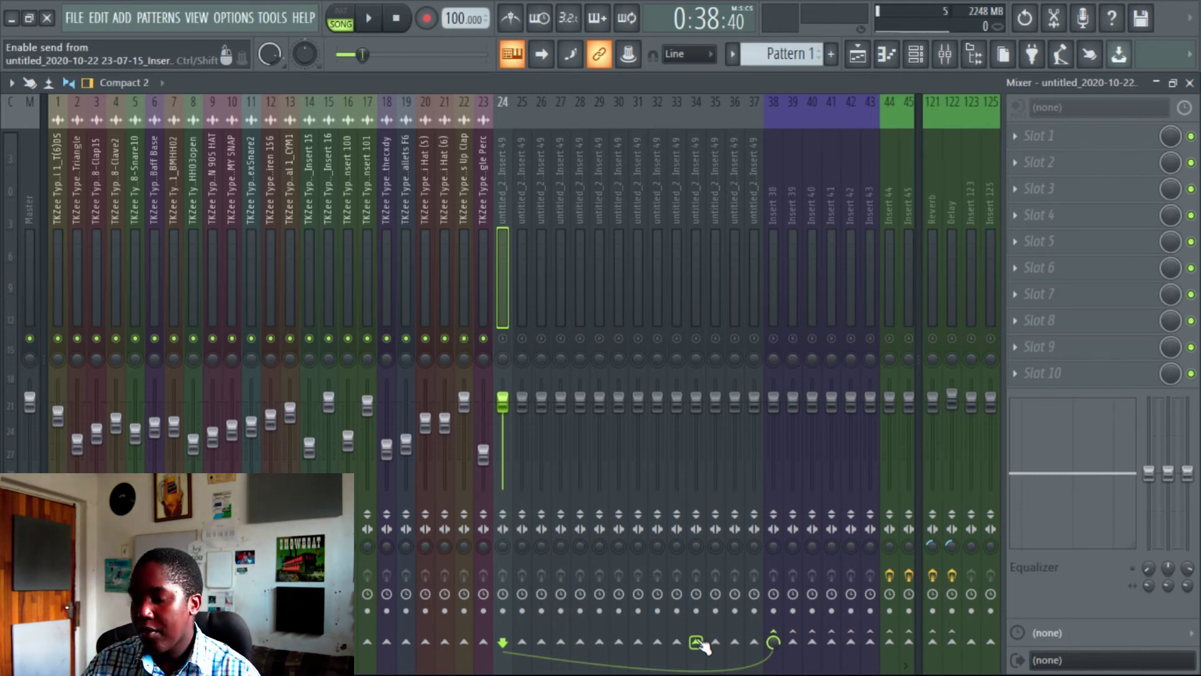
key(Right)
key(Right)
key(Right)
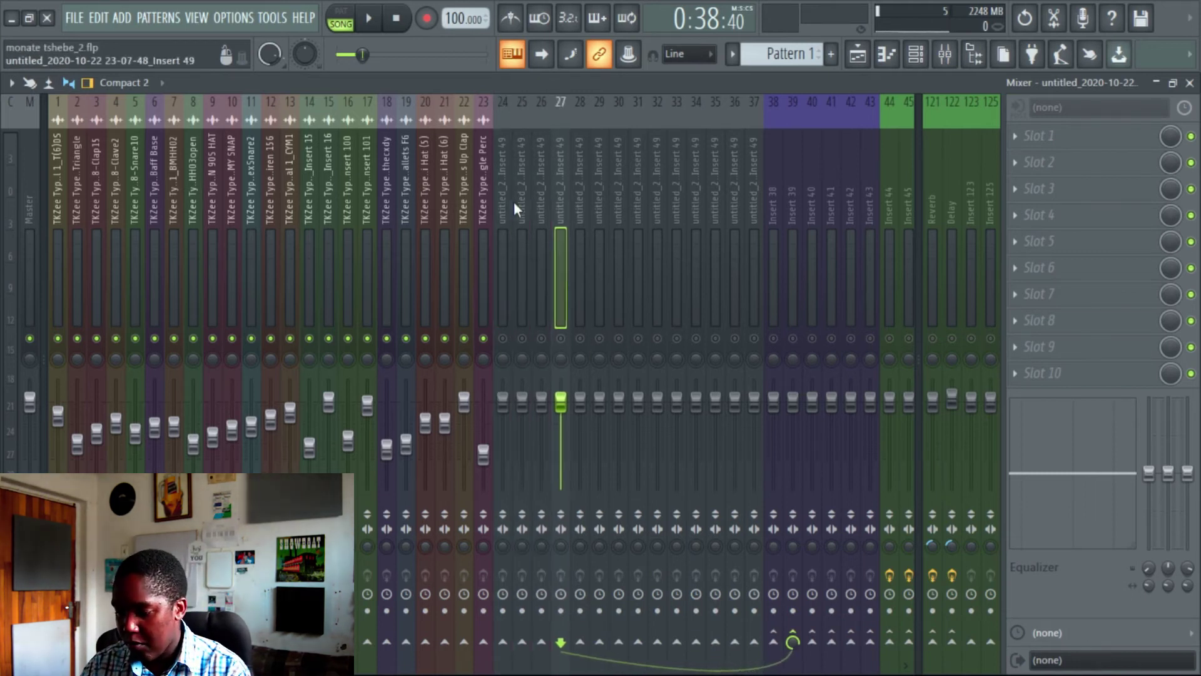
key(Right)
key(Right)
key(Right)
key(Right)
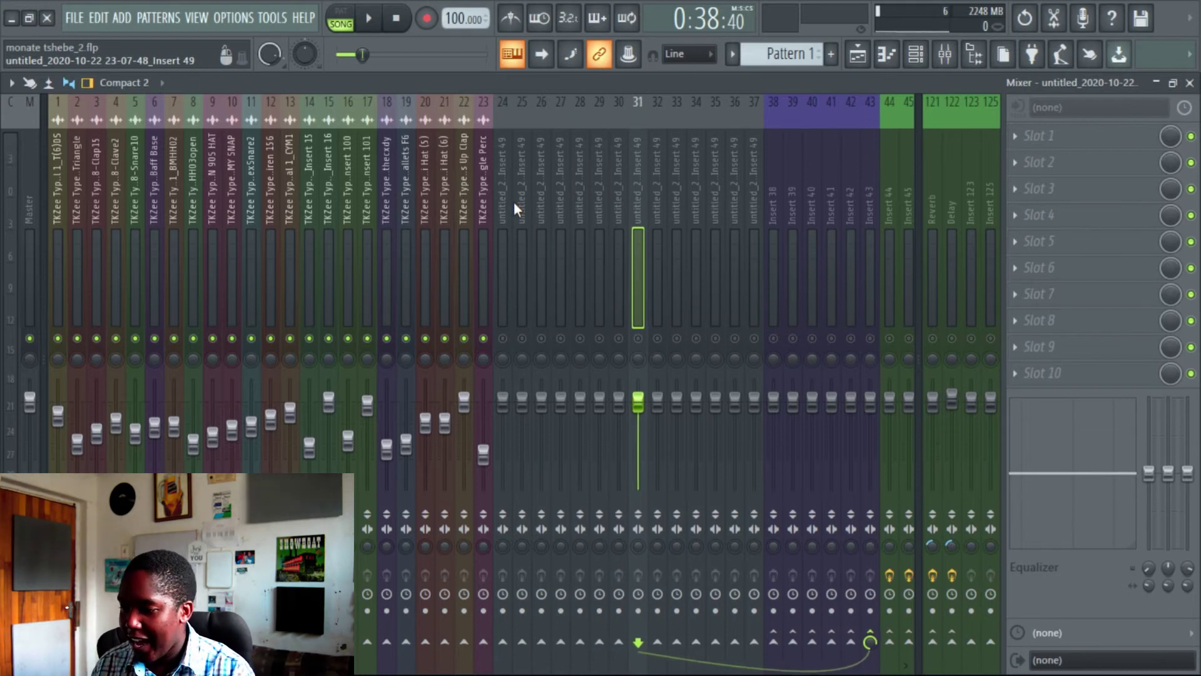
key(Right)
key(Right)
key(Right)
key(Right)
key(Right)
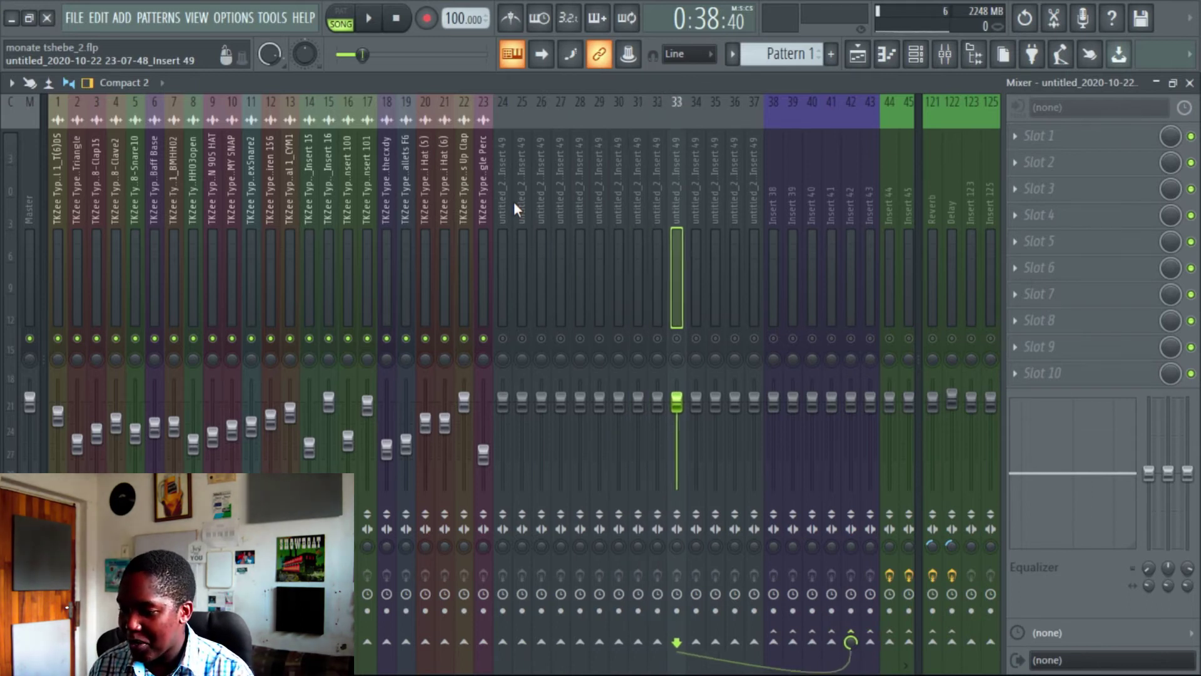
key(Left)
key(Left)
key(Left)
key(Left)
key(Left)
key(Left)
key(Left)
key(Left)
key(Left)
key(Left)
key(Left)
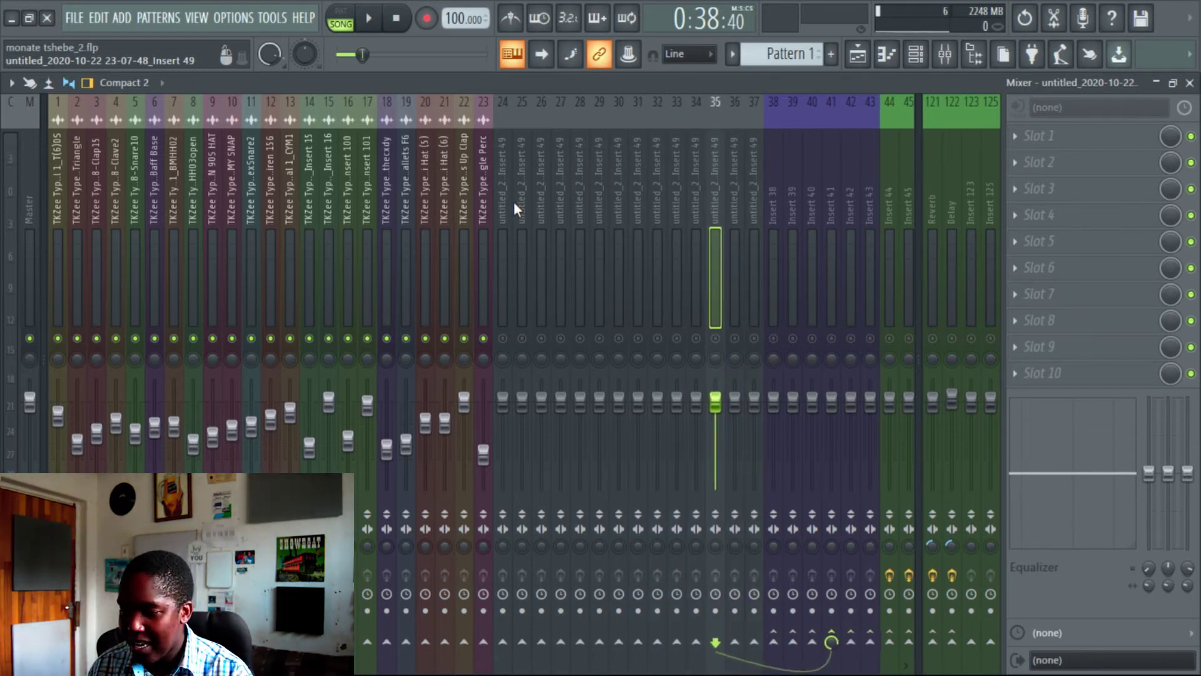
key(Left)
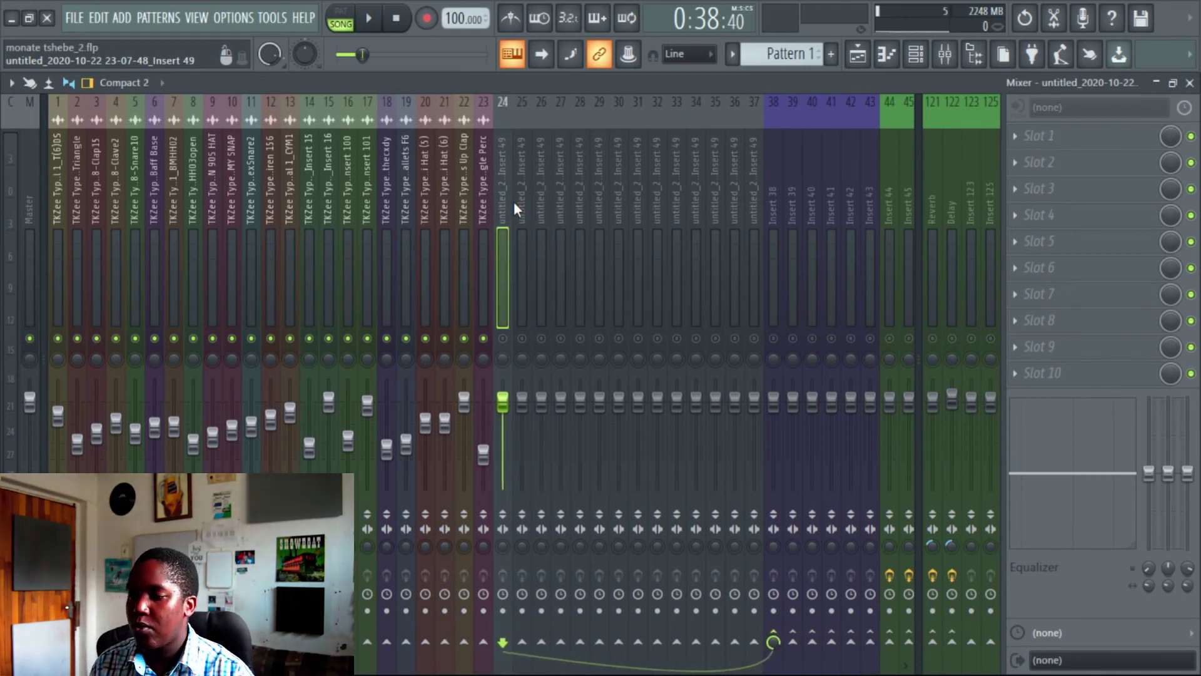
Unmute the six bus tracks 38 to 43
click(773, 339)
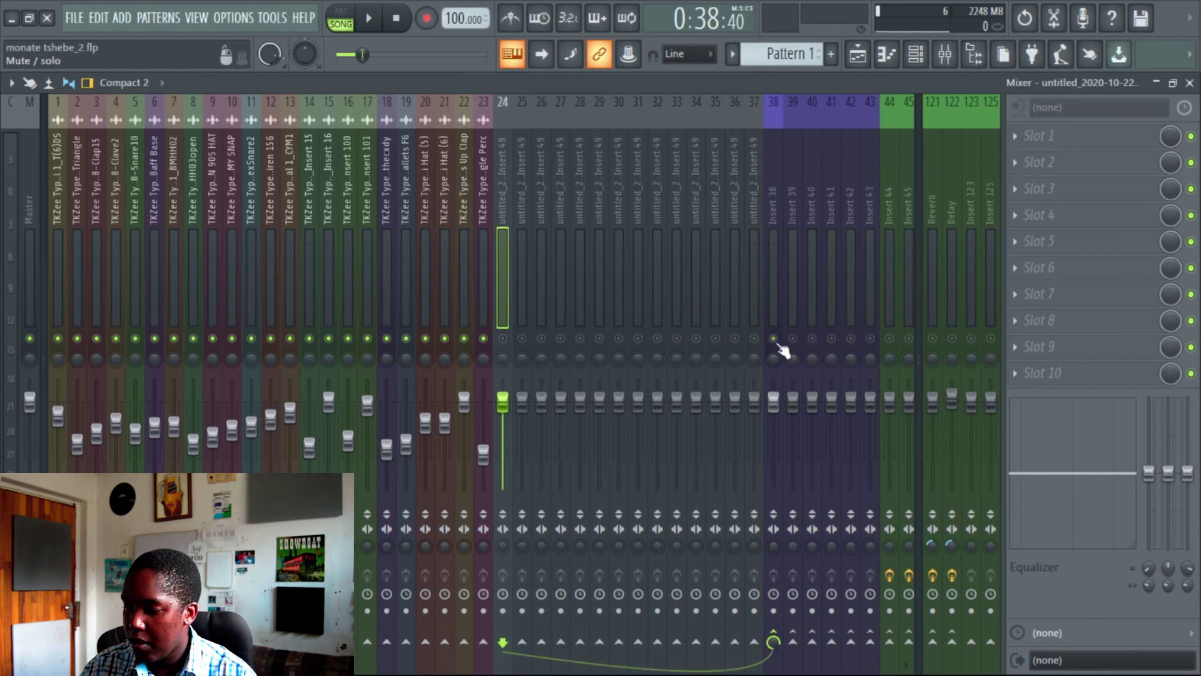
click(792, 338)
click(812, 338)
click(831, 338)
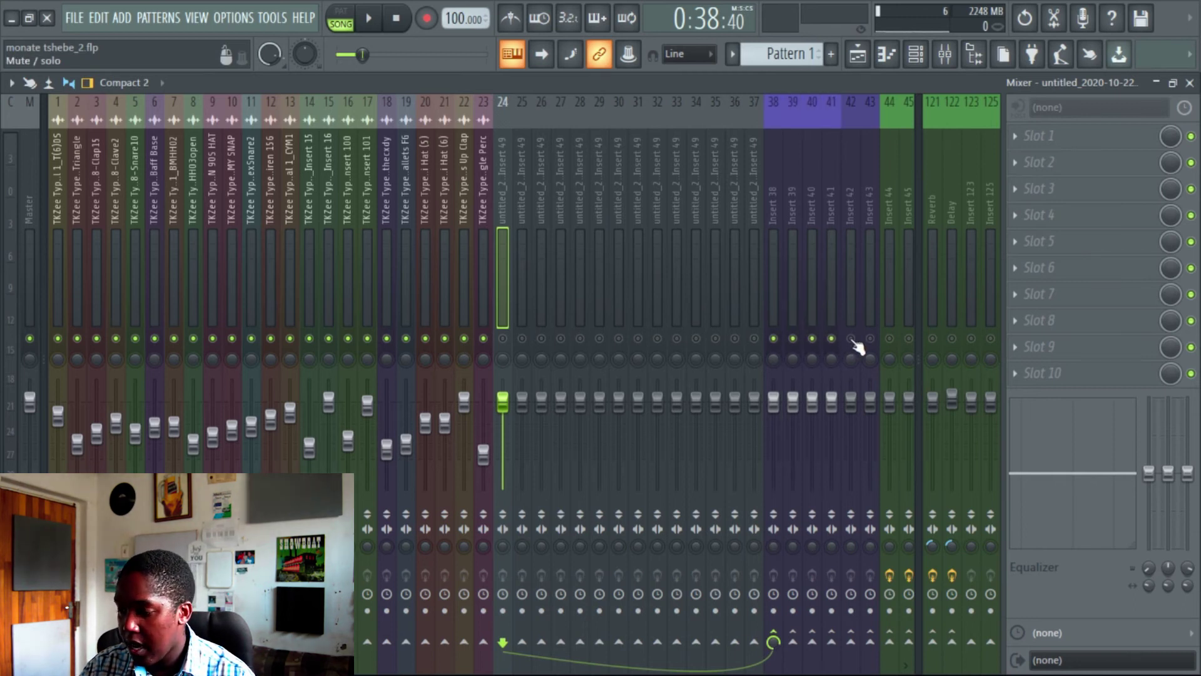
click(850, 339)
click(870, 338)
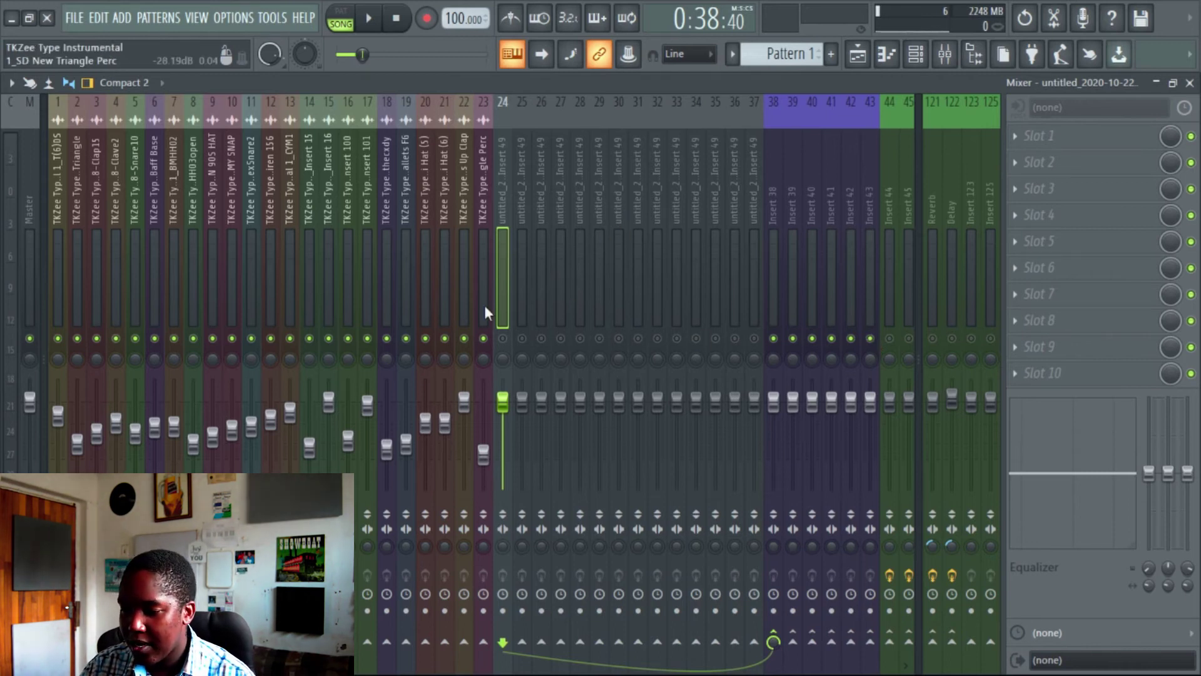
Play the song, unmute tracks 29 and 30, and lower their faders to about -7.8 dB and -12.2 dB
key(space)
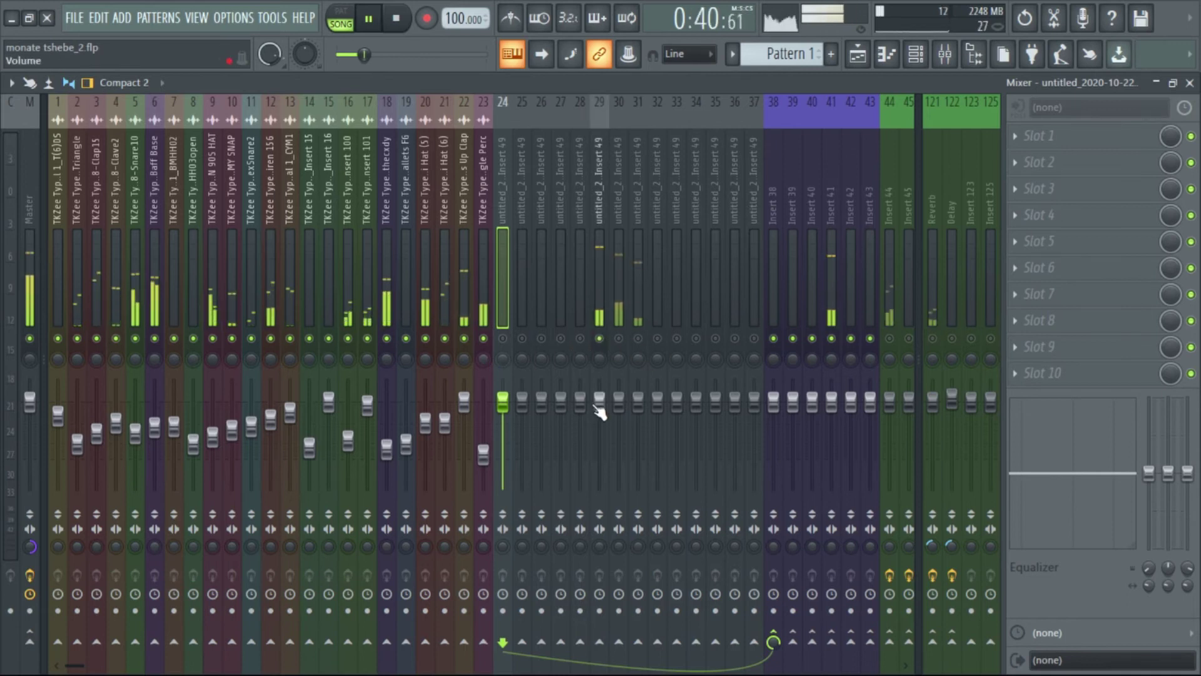
scroll(596, 411, down, 4)
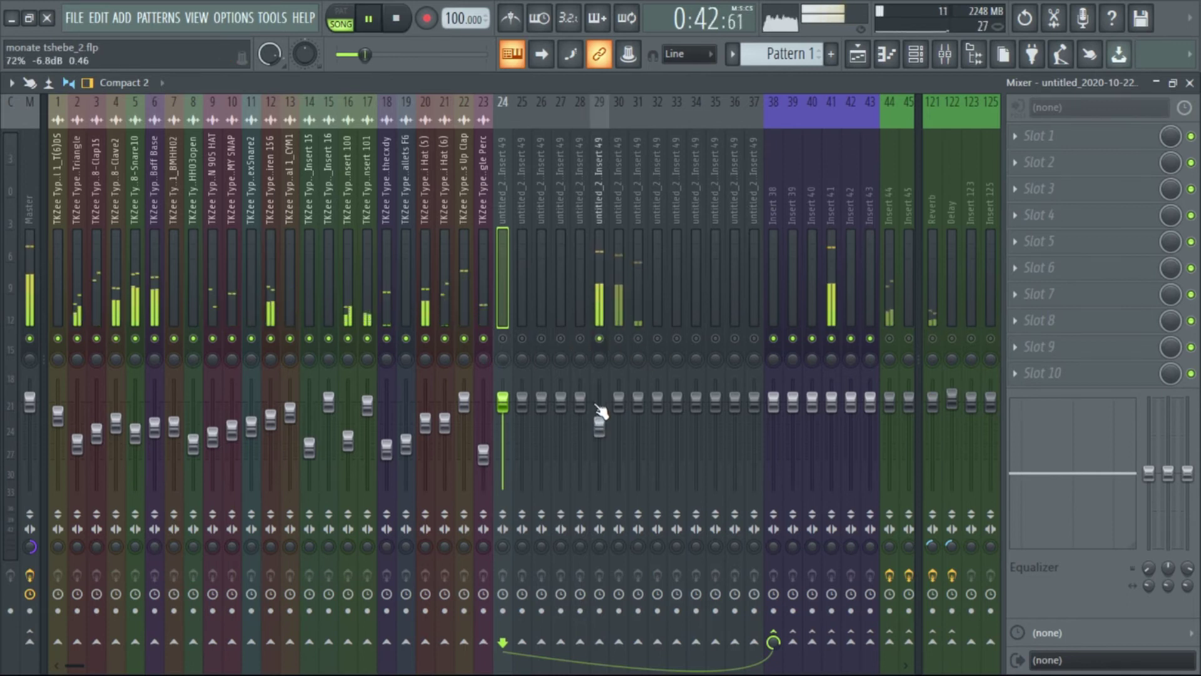
scroll(599, 410, down, 2)
scroll(601, 411, up, 1)
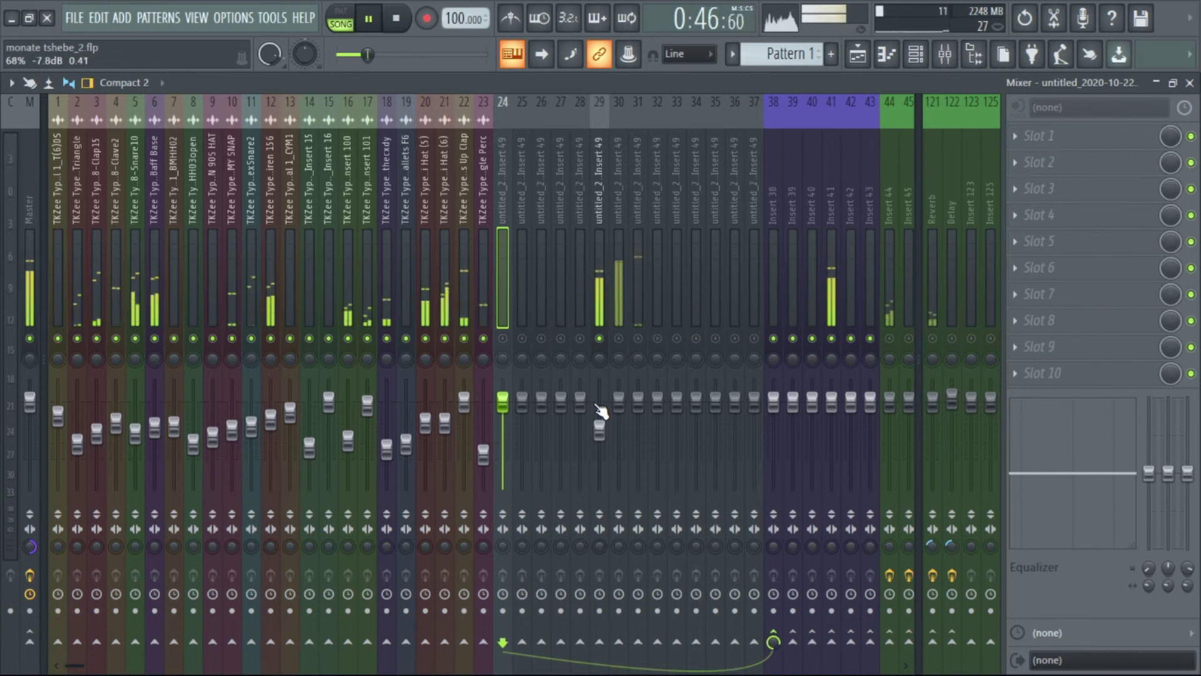
click(620, 339)
scroll(627, 410, down, 5)
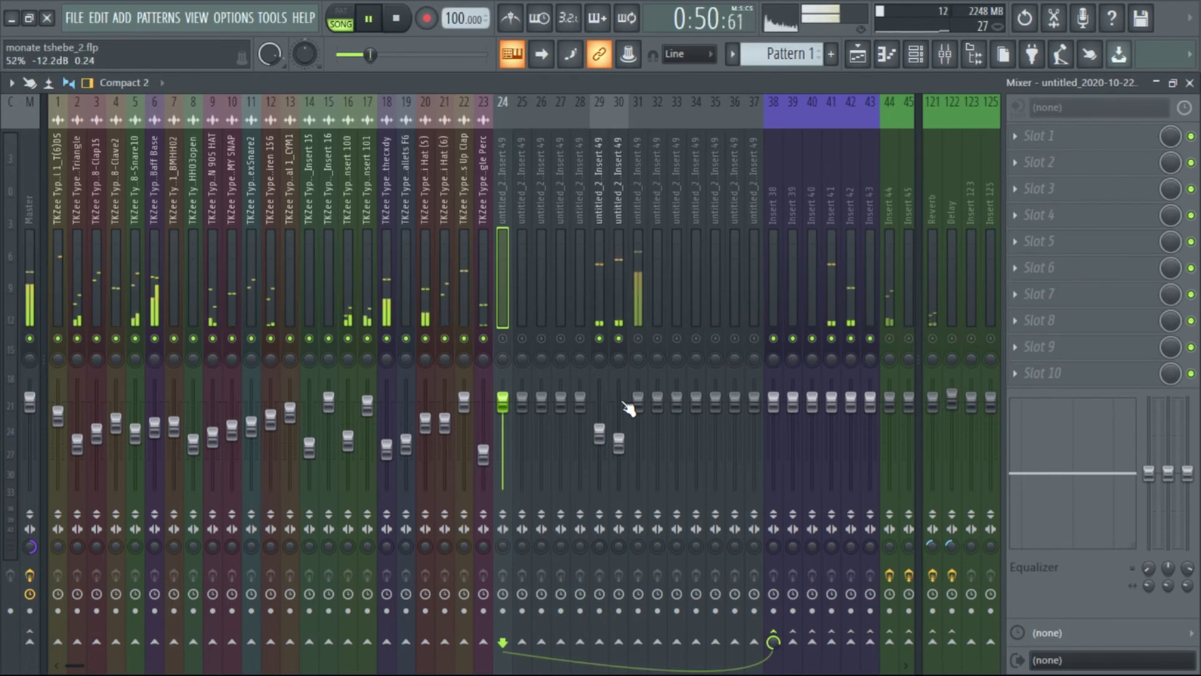
Unmute track 31 and lower its fader to about -12.2 dB, also trimming track 29 down and track 30 to about -11.1 dB
click(637, 339)
scroll(640, 401, down, 5)
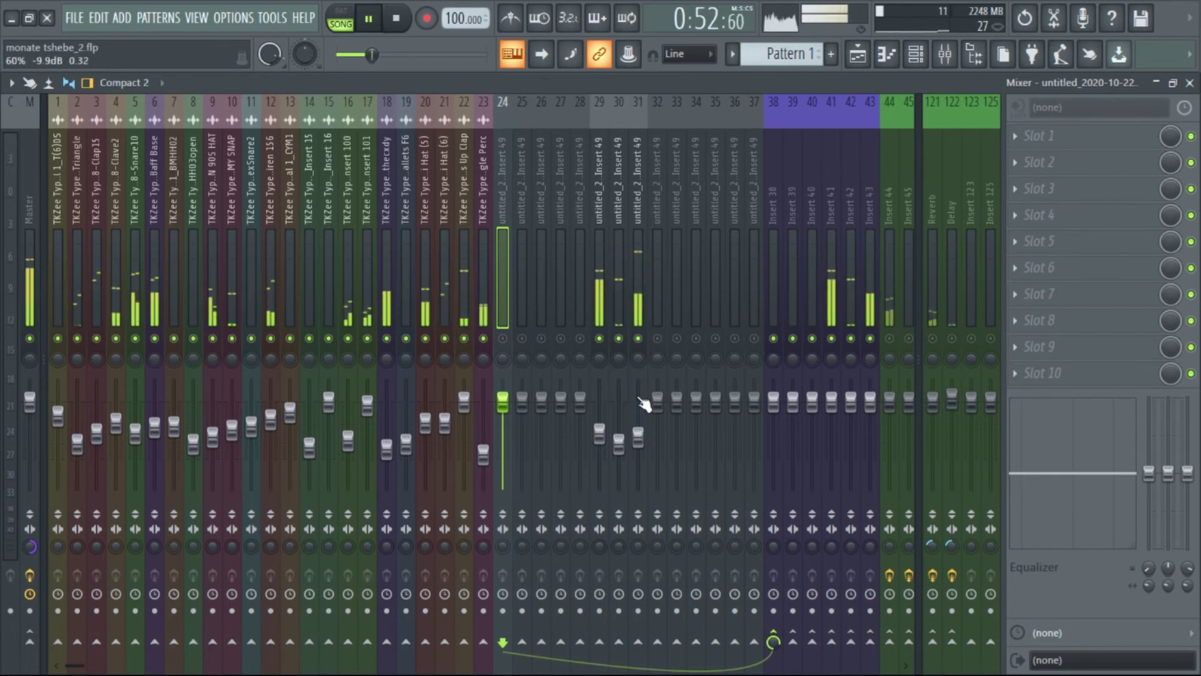
scroll(643, 404, down, 1)
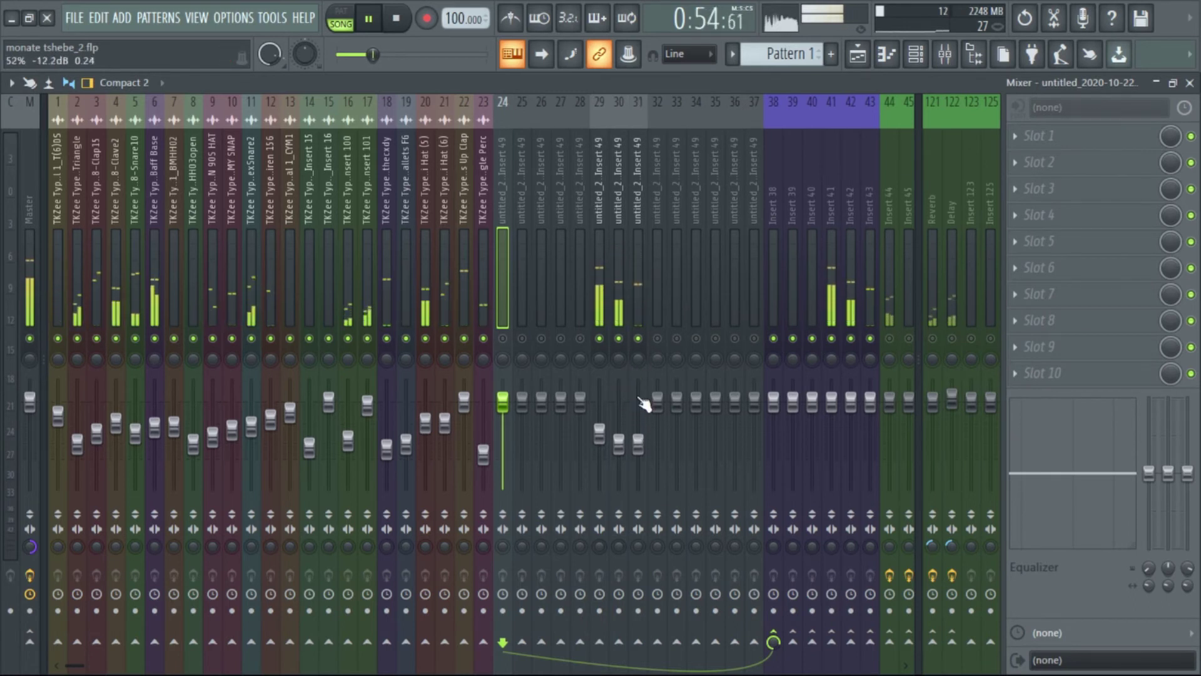
scroll(606, 447, down, 2)
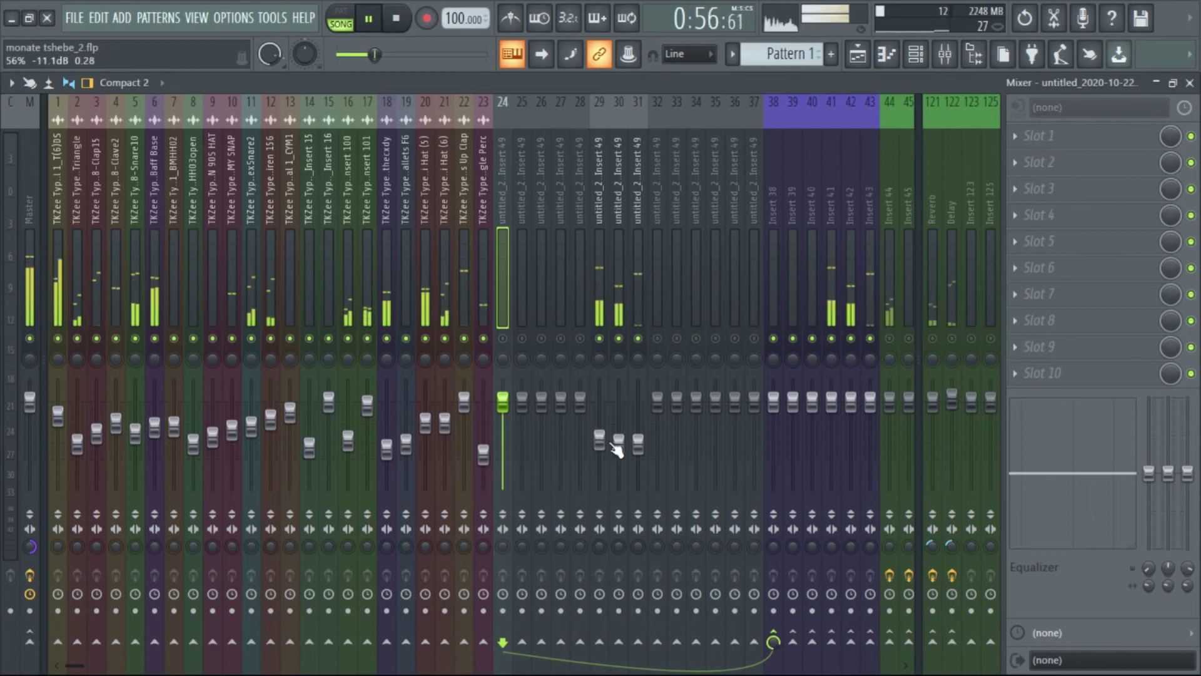
Raise track 29's fader to about -9.9 dB and check the master's spectrum in SPAN
scroll(613, 448, up, 2)
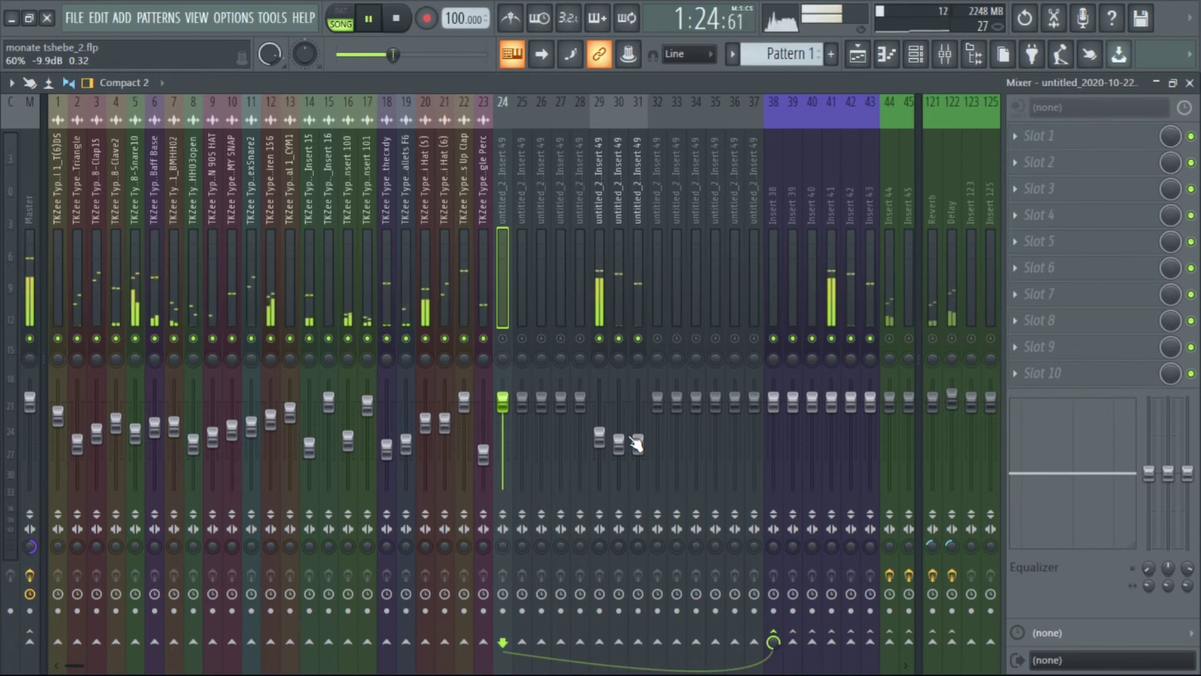
click(28, 249)
click(1055, 355)
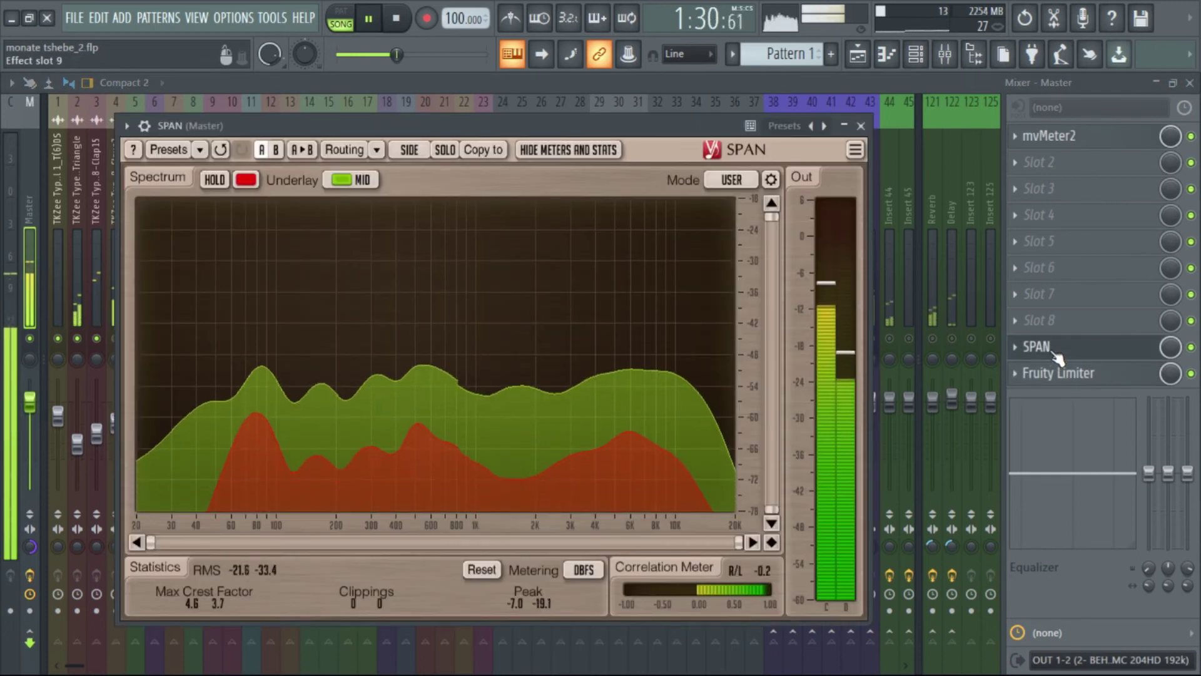
click(1056, 350)
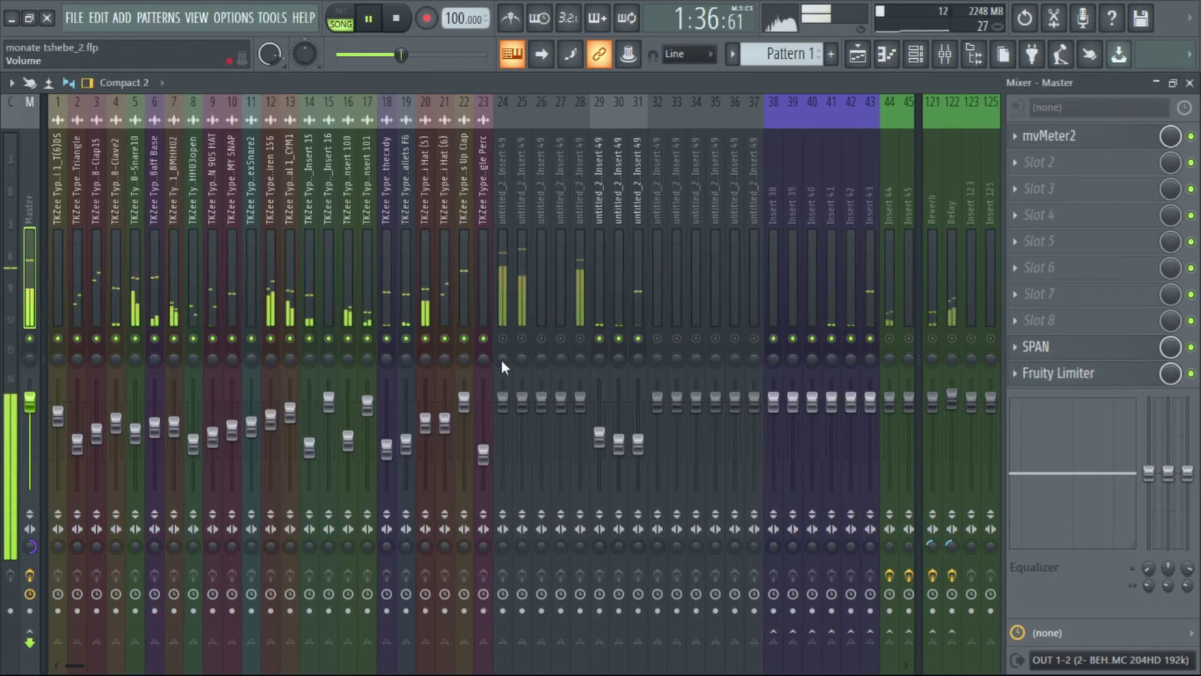
Unmute tracks 24 to 28 and lower their faders to about -12.2, -9.9, -11.1, -16.0 and -8.9 dB
scroll(516, 414, down, 5)
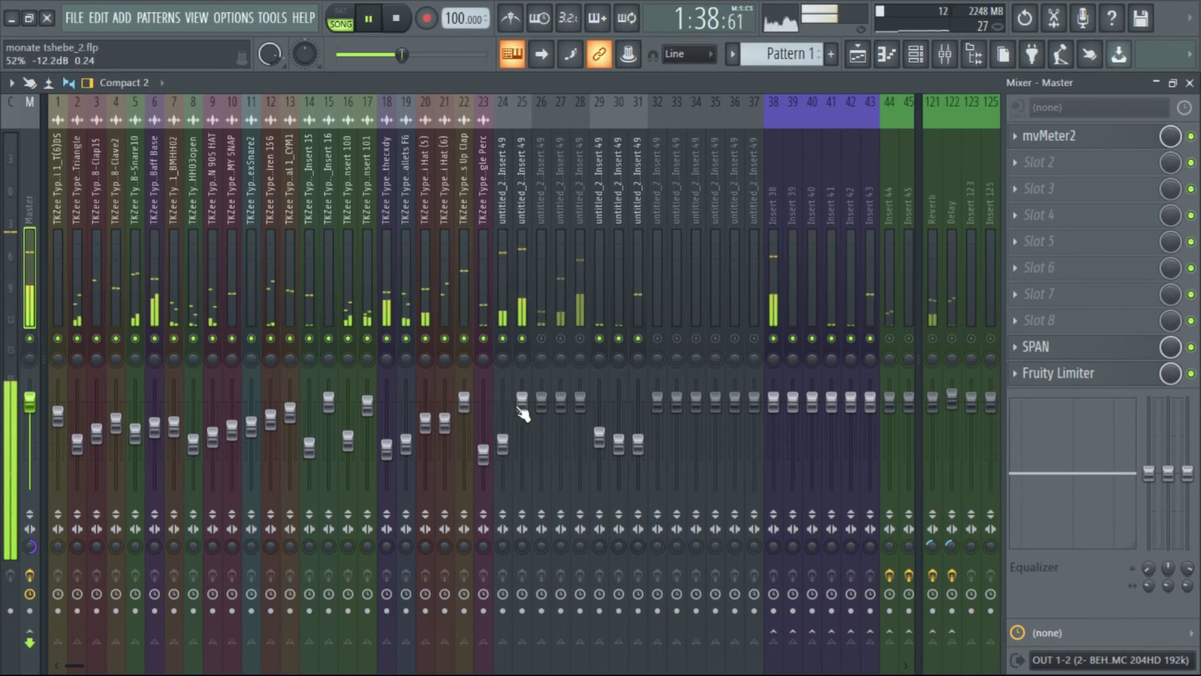
scroll(521, 416, down, 4)
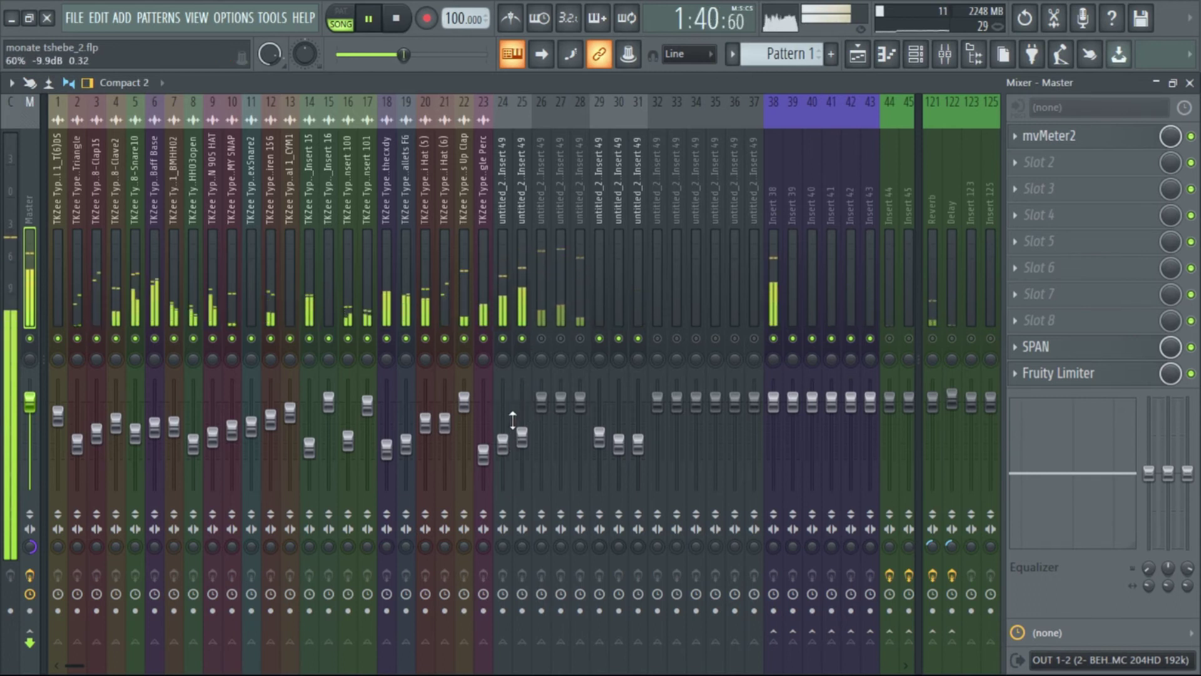
click(542, 339)
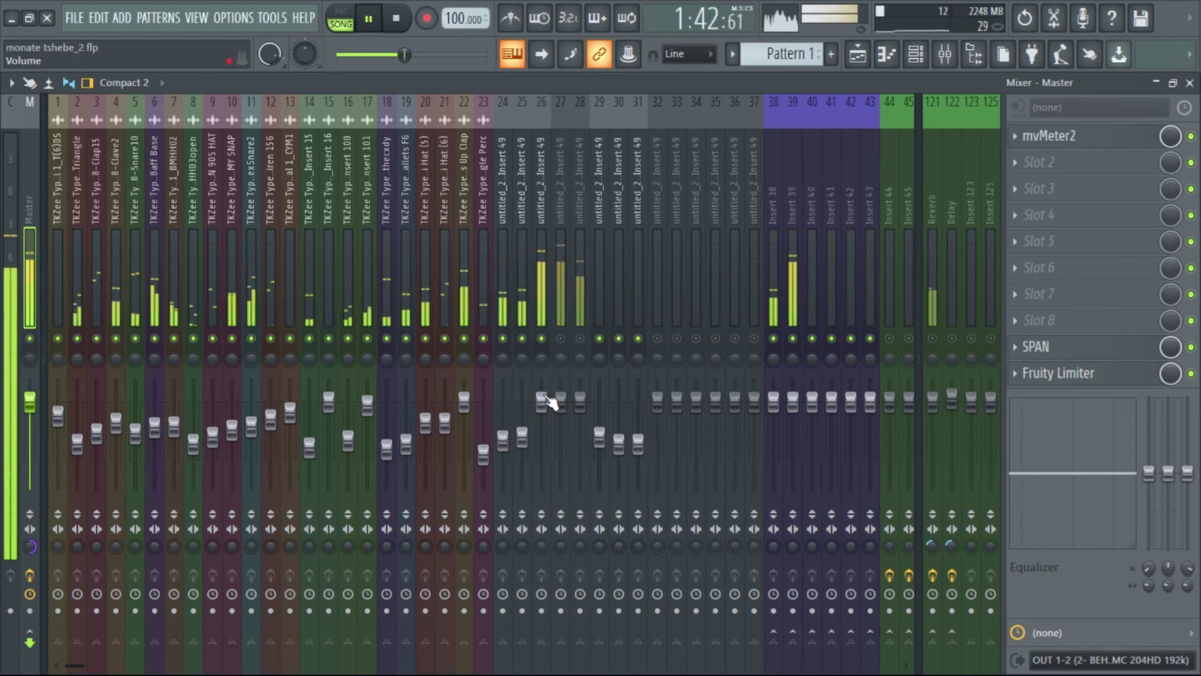
scroll(550, 402, down, 5)
click(561, 338)
scroll(569, 408, down, 6)
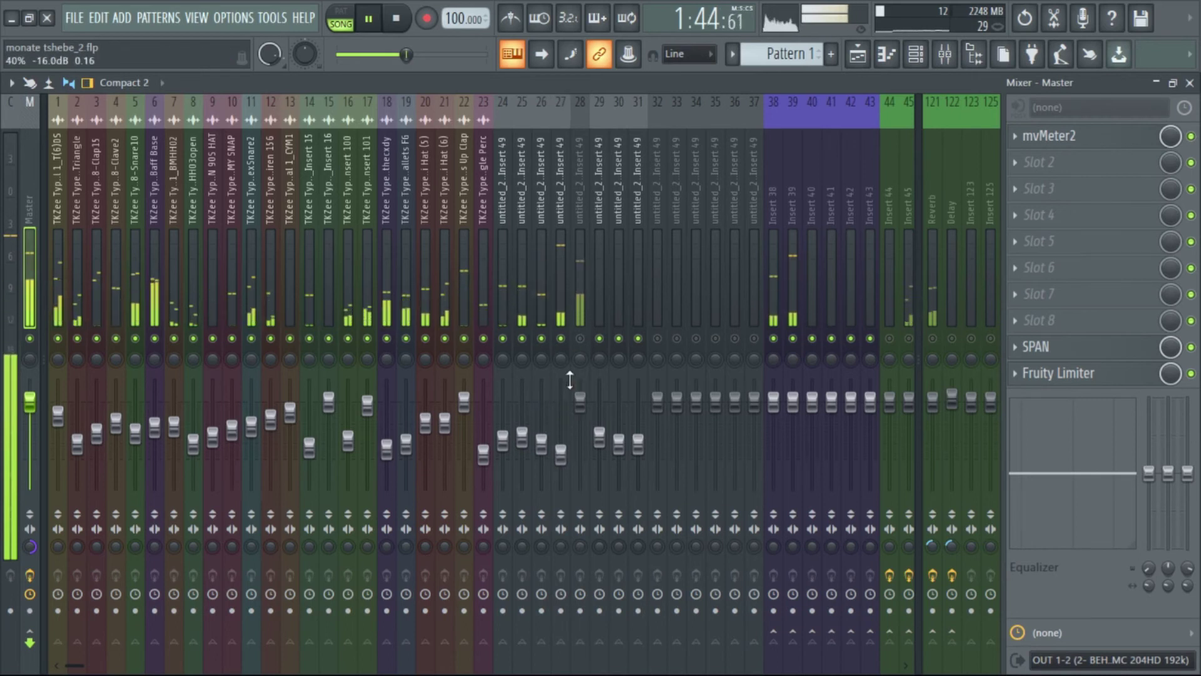
click(580, 338)
scroll(585, 402, down, 4)
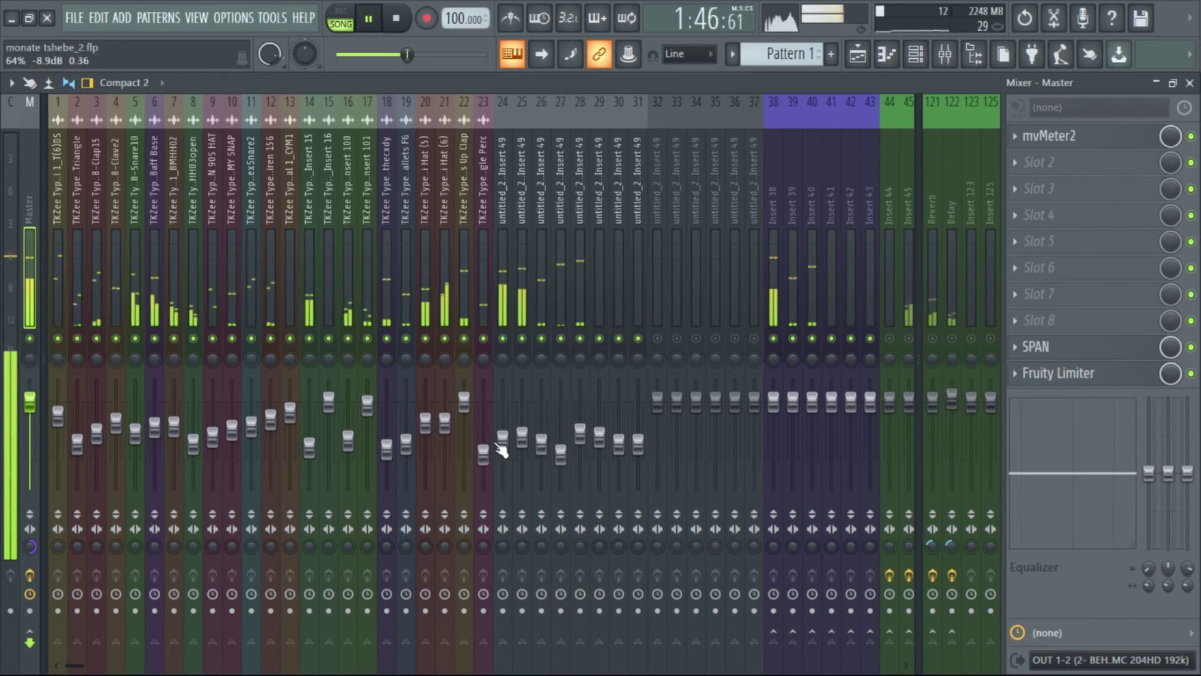
Raise tracks 24 and 25 to about -7.8 dB and set tracks 26 and 27 to about -13.4 dB
scroll(503, 446, up, 2)
scroll(522, 445, up, 1)
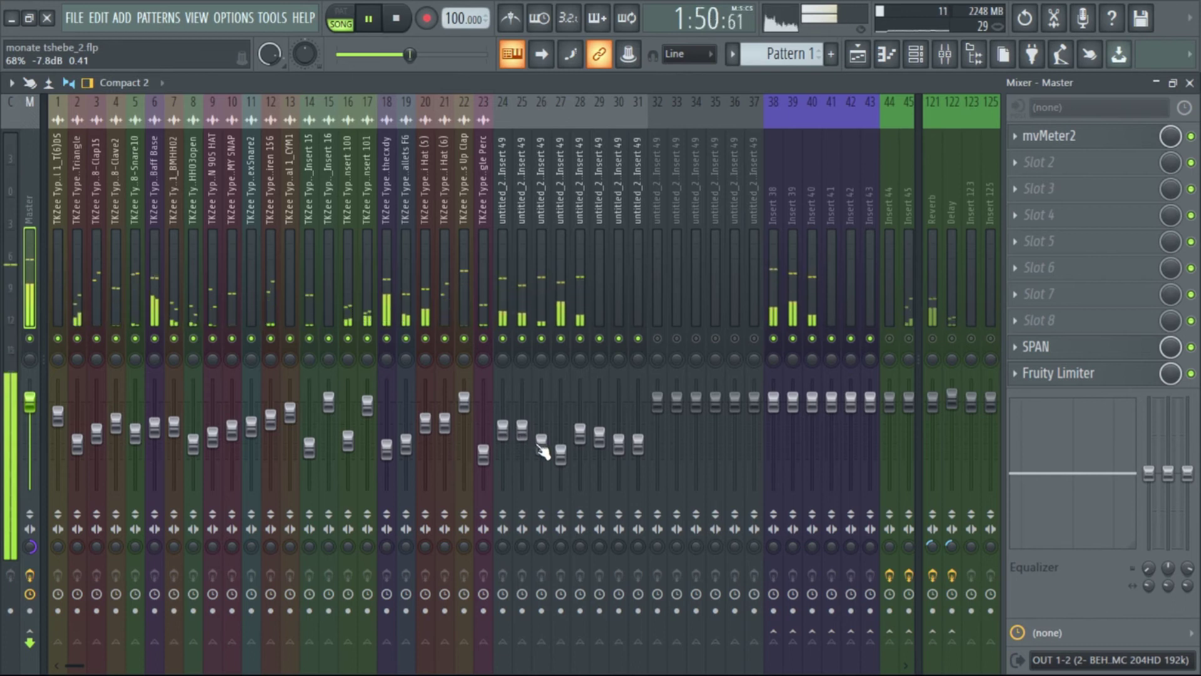
scroll(543, 451, down, 1)
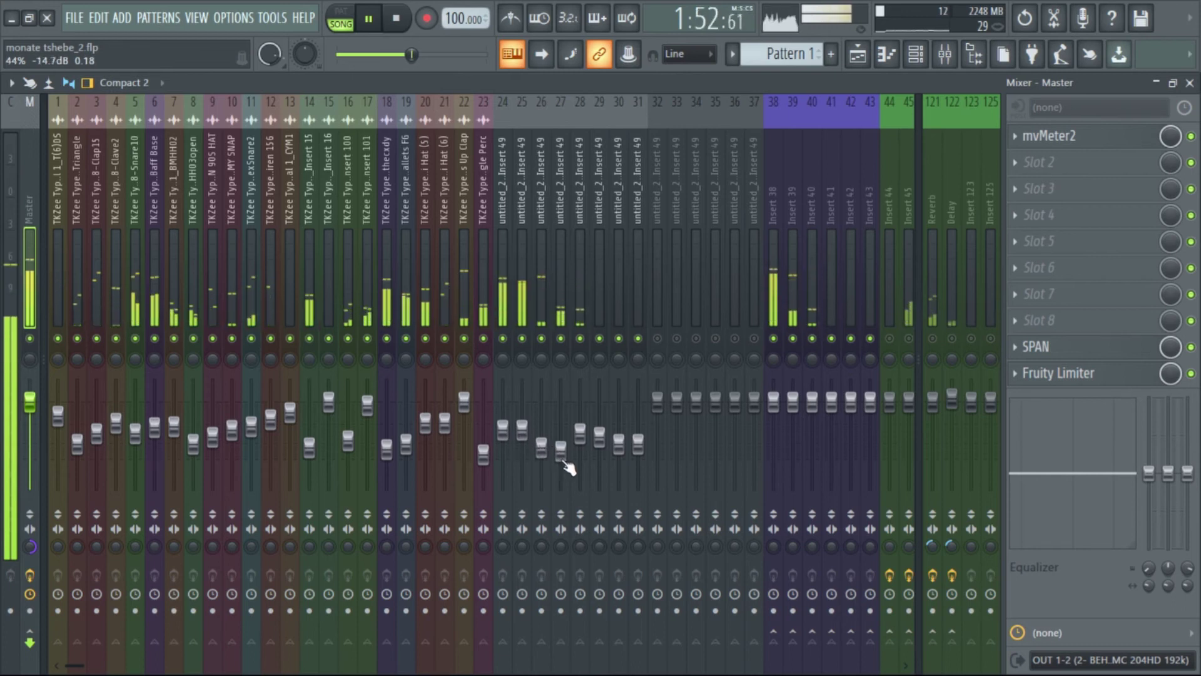
scroll(566, 466, up, 1)
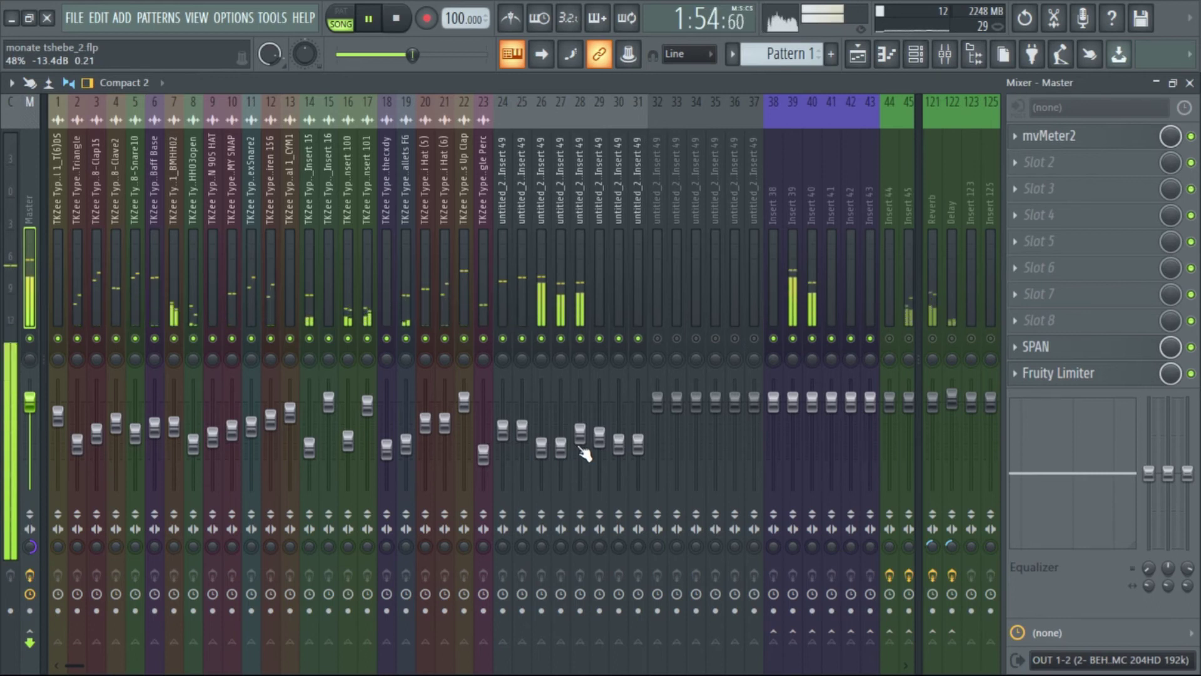
Unmute tracks 32 to 34 and lower their faders, with track 32 at about -6.8 dB and track 34 at about -7.8 dB
click(657, 338)
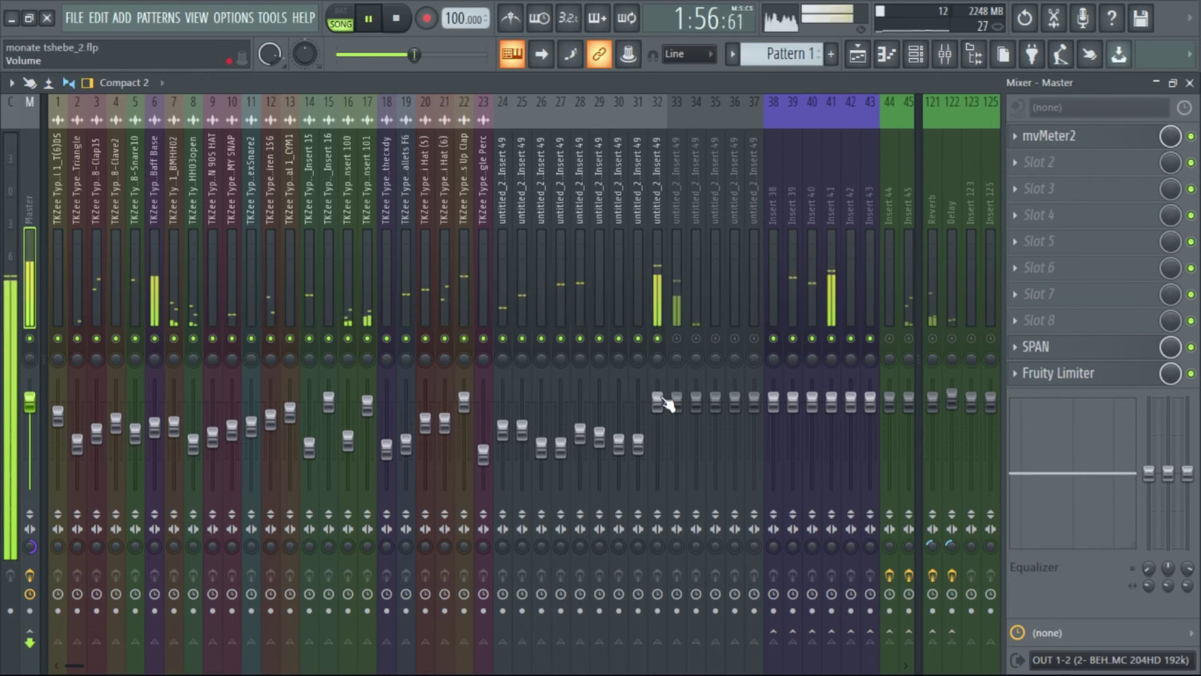
scroll(660, 402, down, 1)
click(676, 338)
click(696, 337)
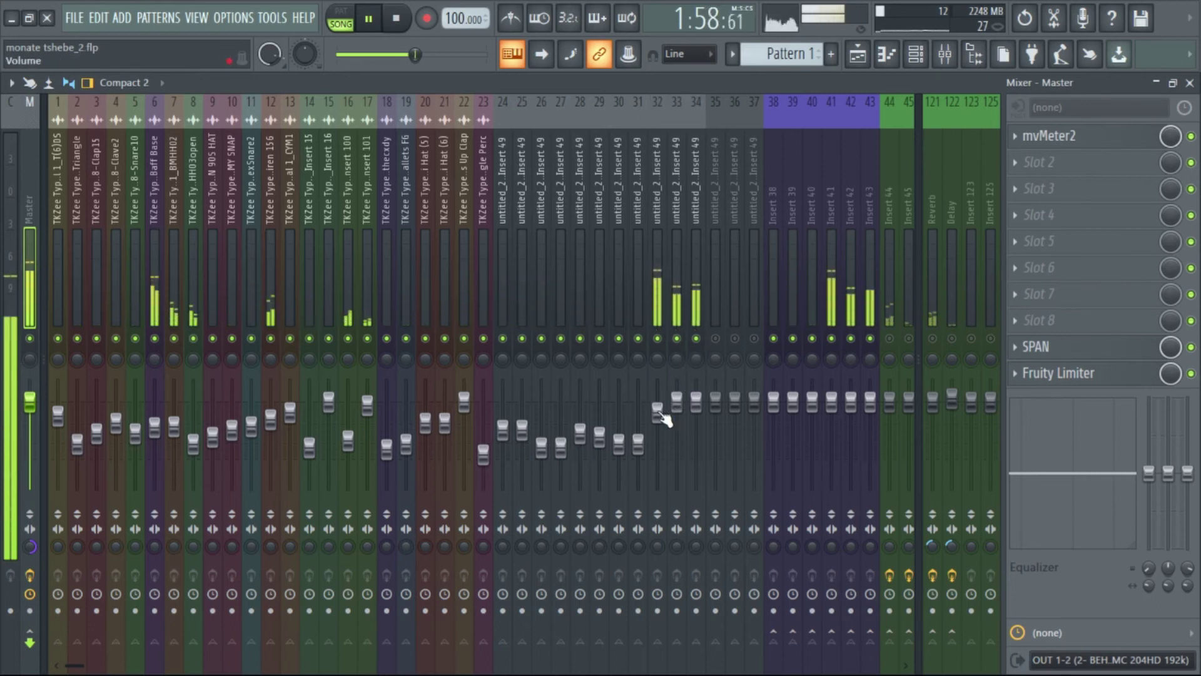
scroll(675, 416, down, 4)
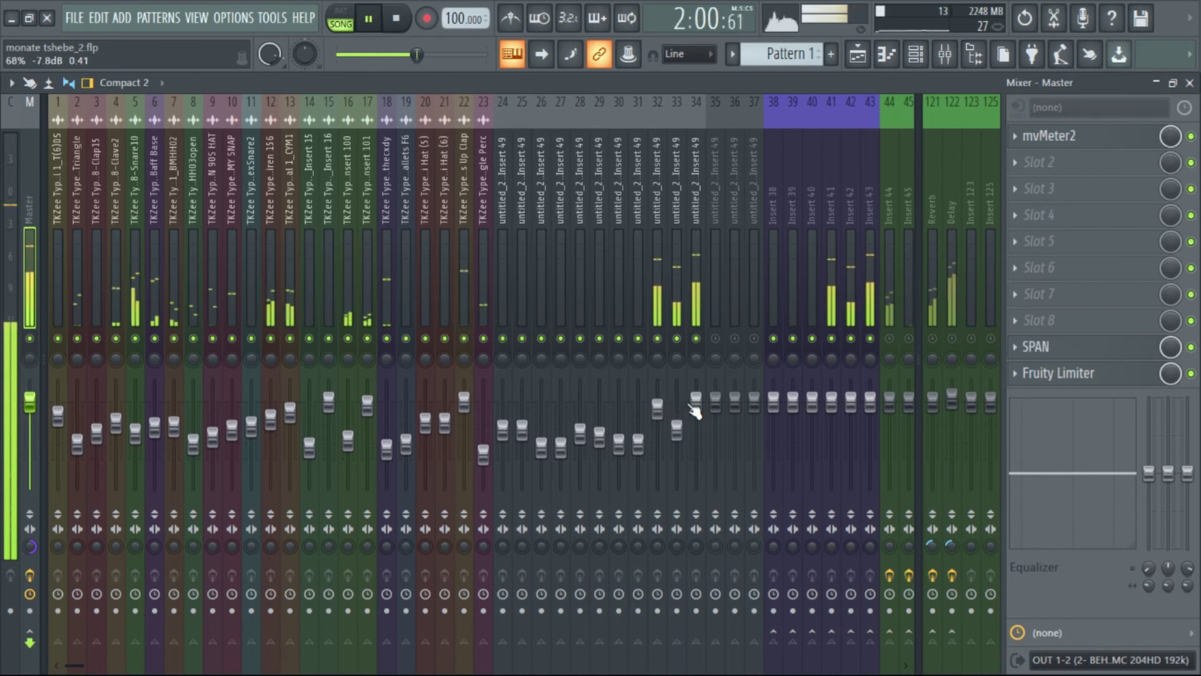
scroll(695, 409, down, 4)
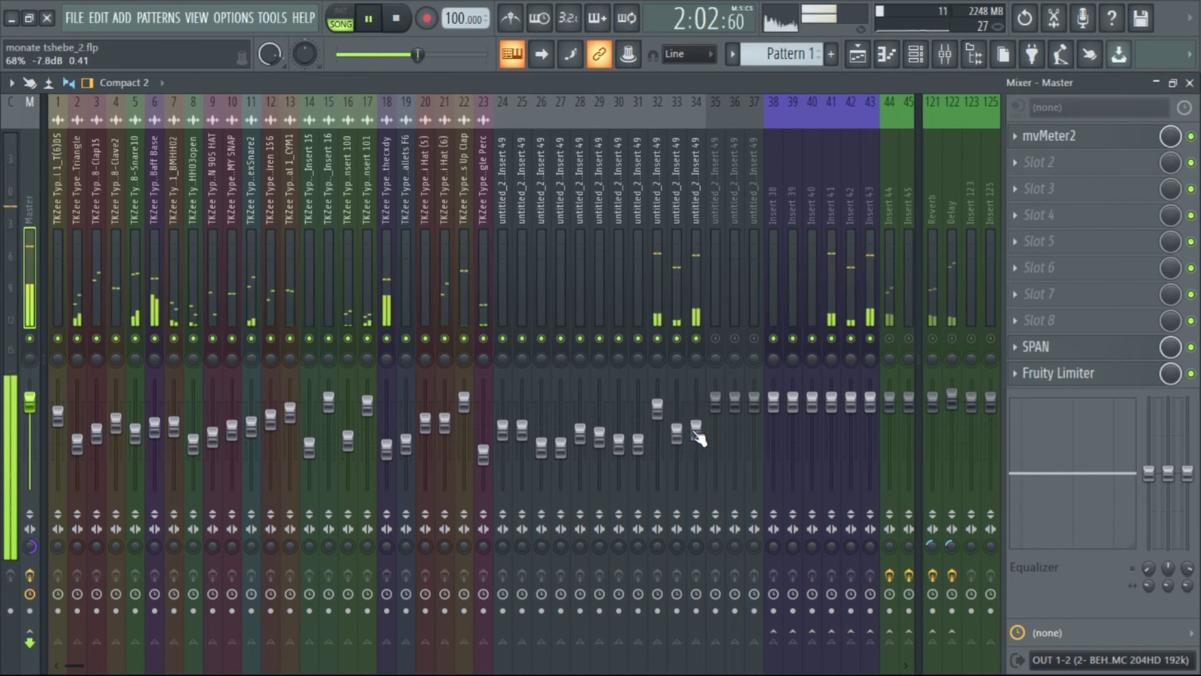
scroll(663, 416, down, 3)
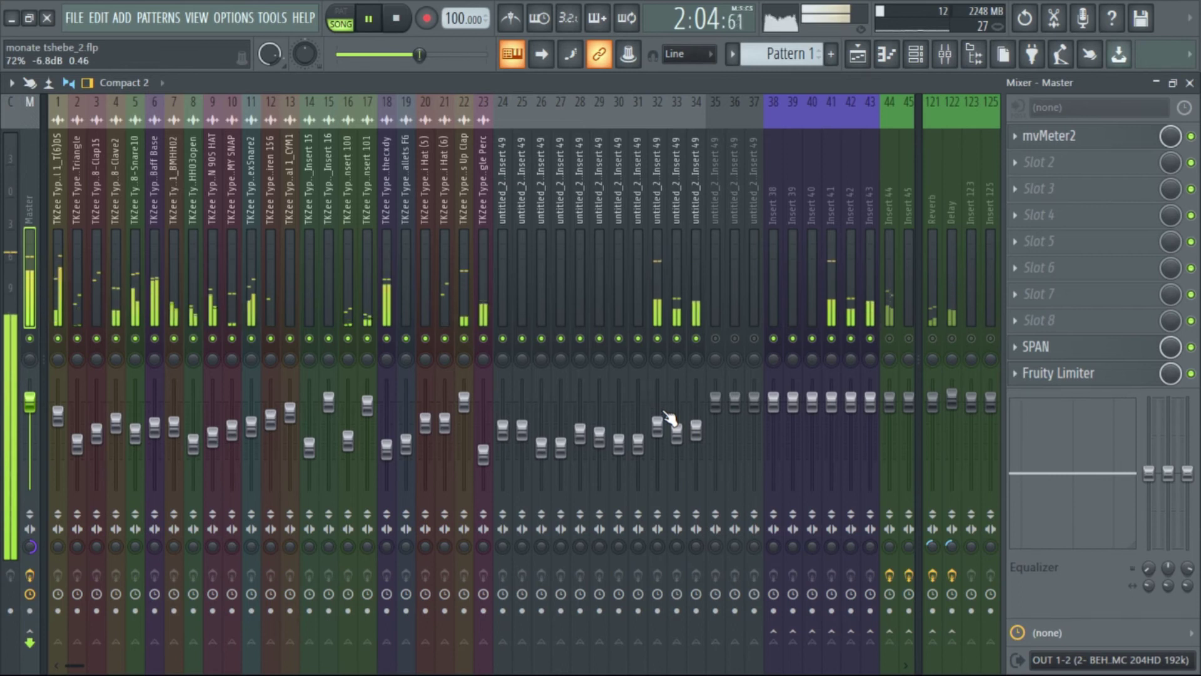
Raise track 32 to about -5.7 dB and tracks 33 and 34 to about -6.8 dB, and save the project
scroll(662, 436, up, 2)
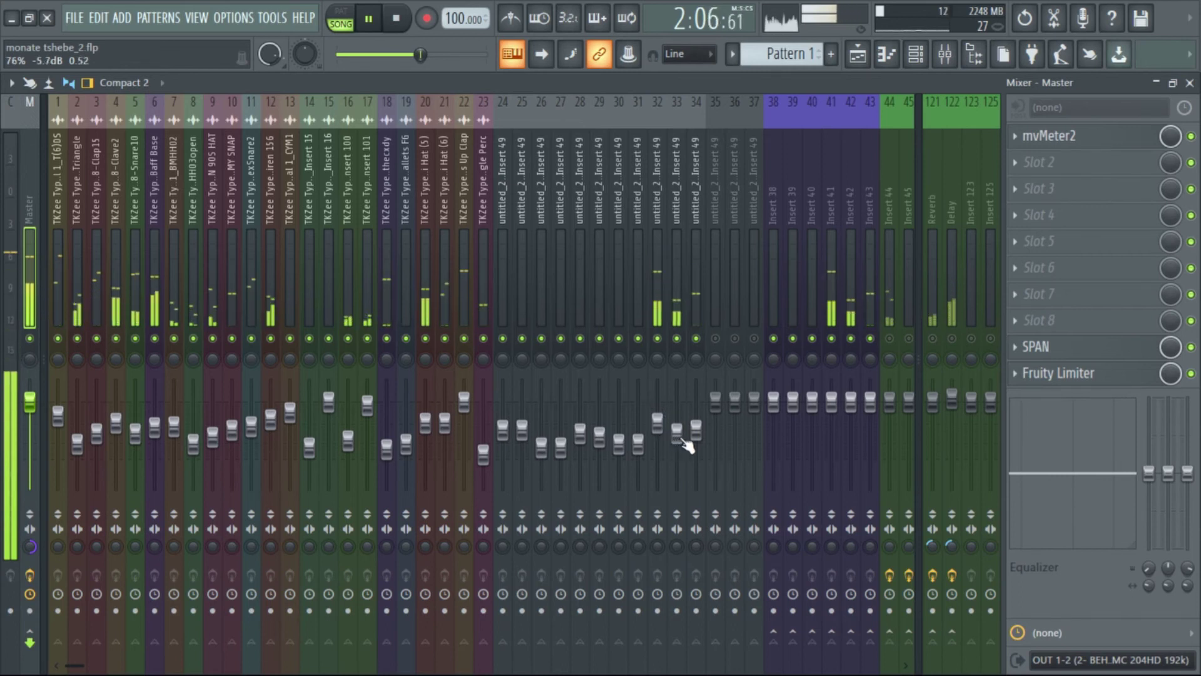
scroll(686, 443, up, 2)
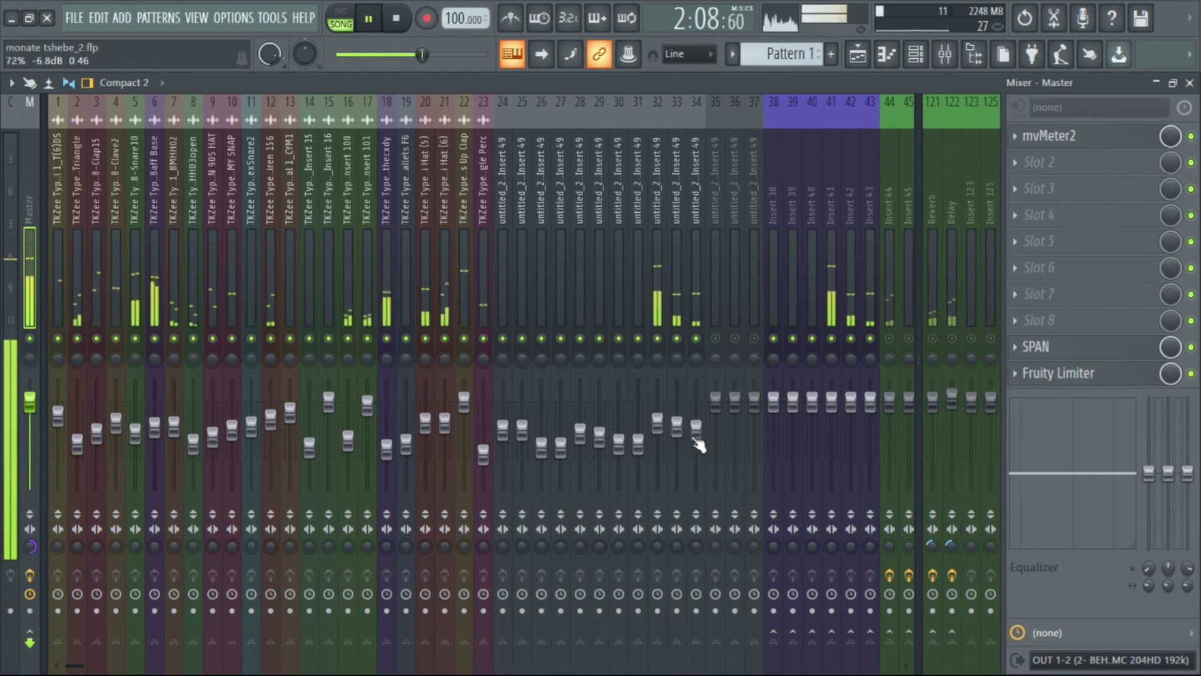
scroll(702, 443, up, 2)
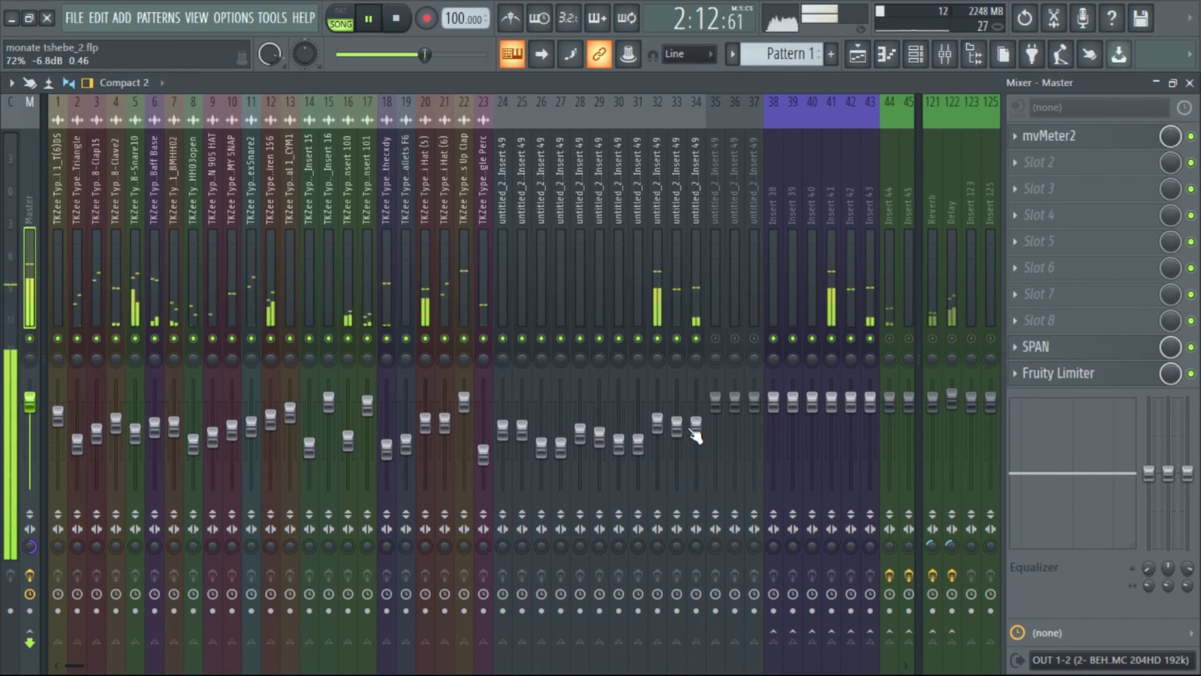
key(ctrl+s)
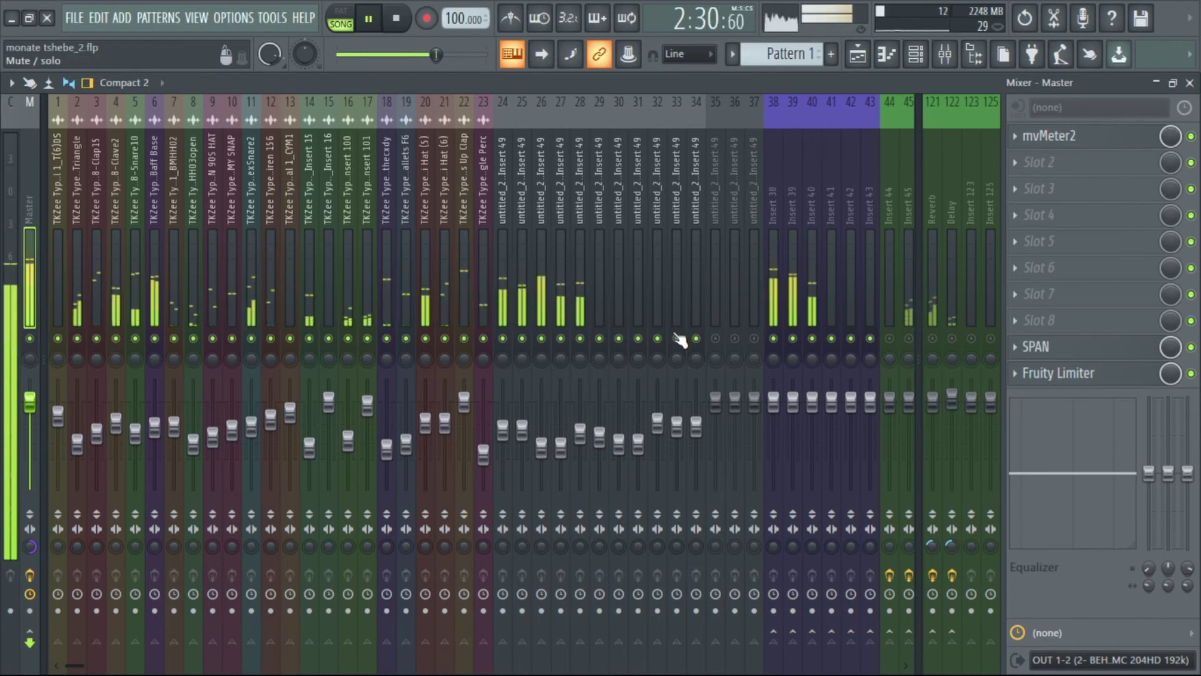
Unmute tracks 35 to 37 and lower their faders, taking track 37 down to about -12.2 dB
drag(715, 338, 754, 339)
scroll(719, 416, down, 5)
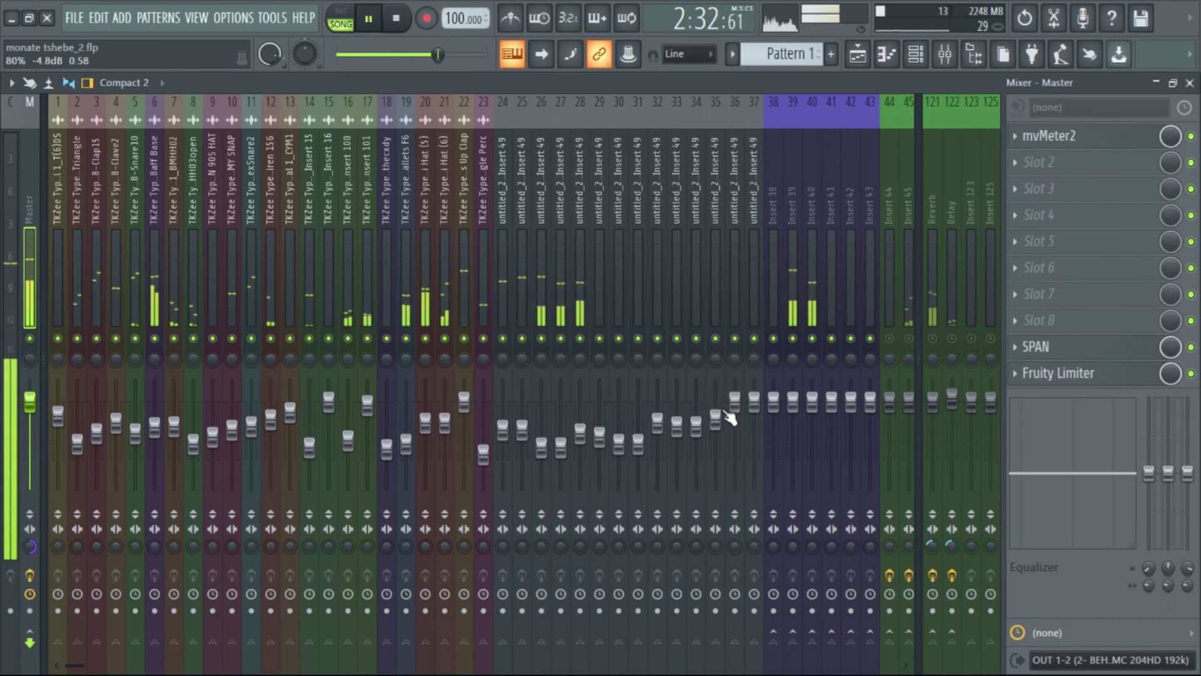
scroll(734, 418, down, 5)
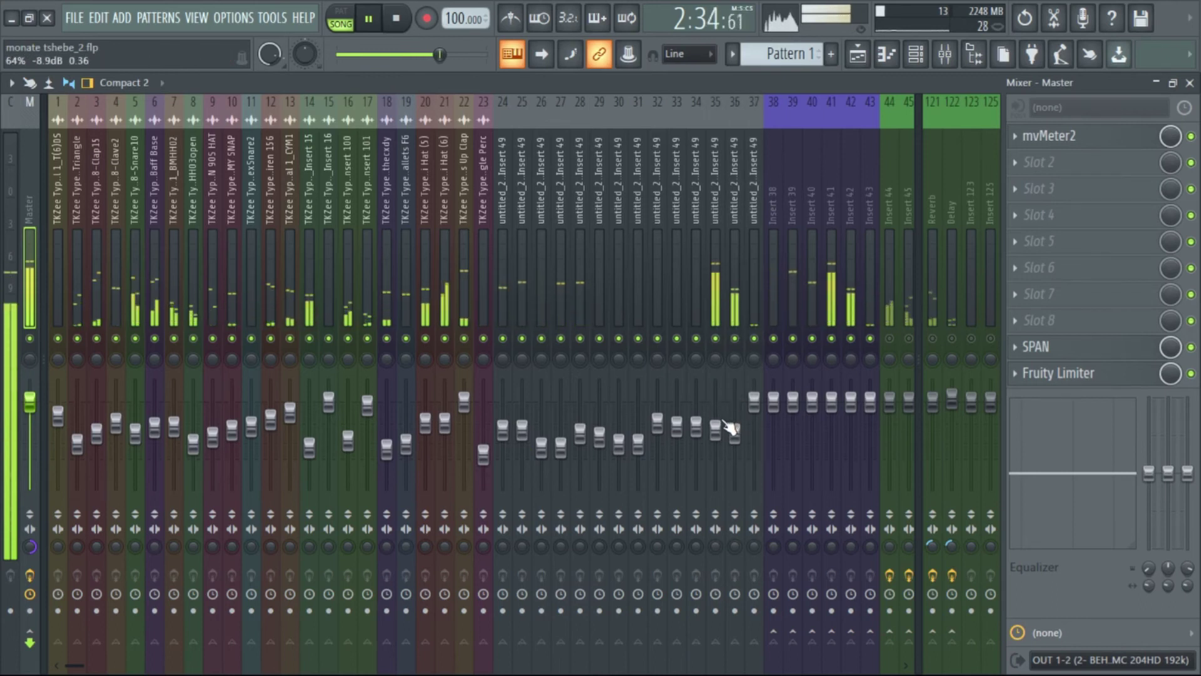
scroll(754, 397, down, 3)
scroll(754, 416, down, 3)
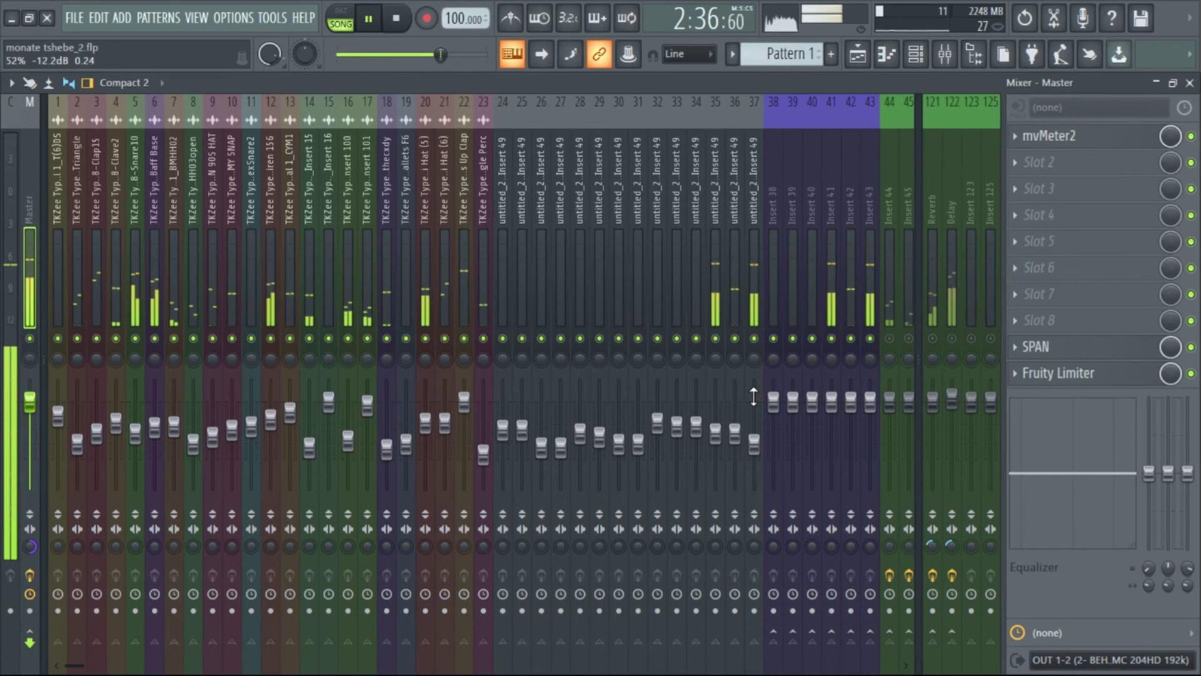
Rebalance the last three vocal tracks, setting track 35 to about -6.8 dB and tracks 36 and 37 to about -9.9 dB
scroll(738, 446, up, 1)
scroll(735, 449, up, 2)
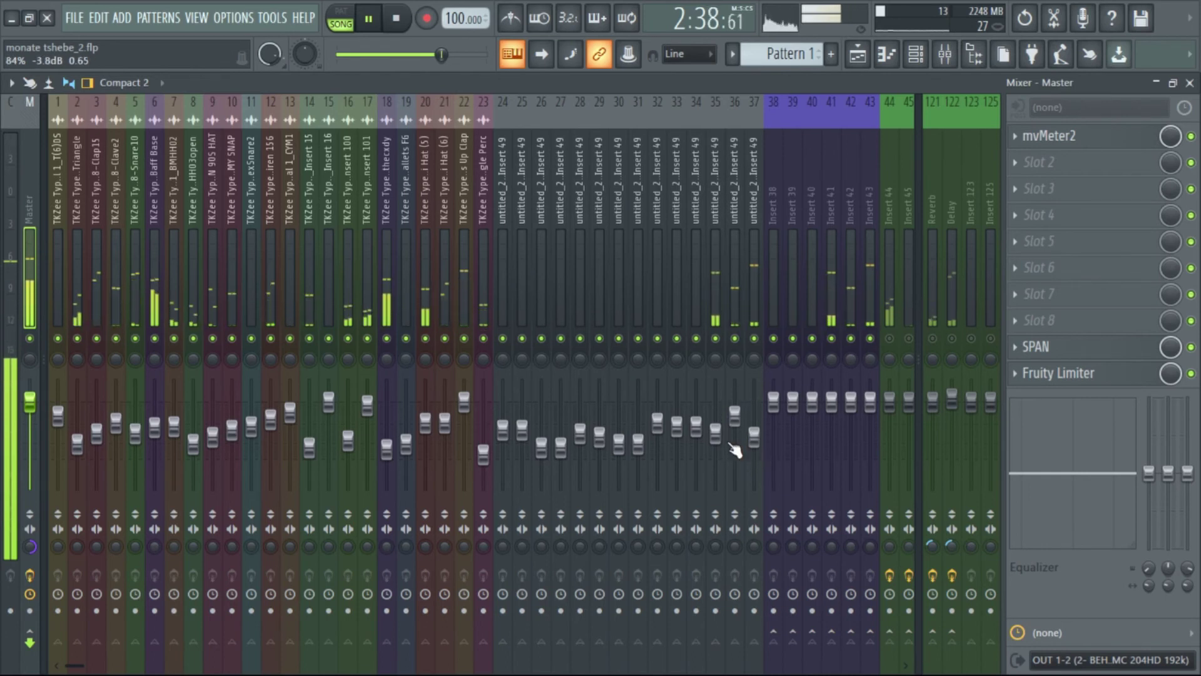
scroll(732, 435, down, 1)
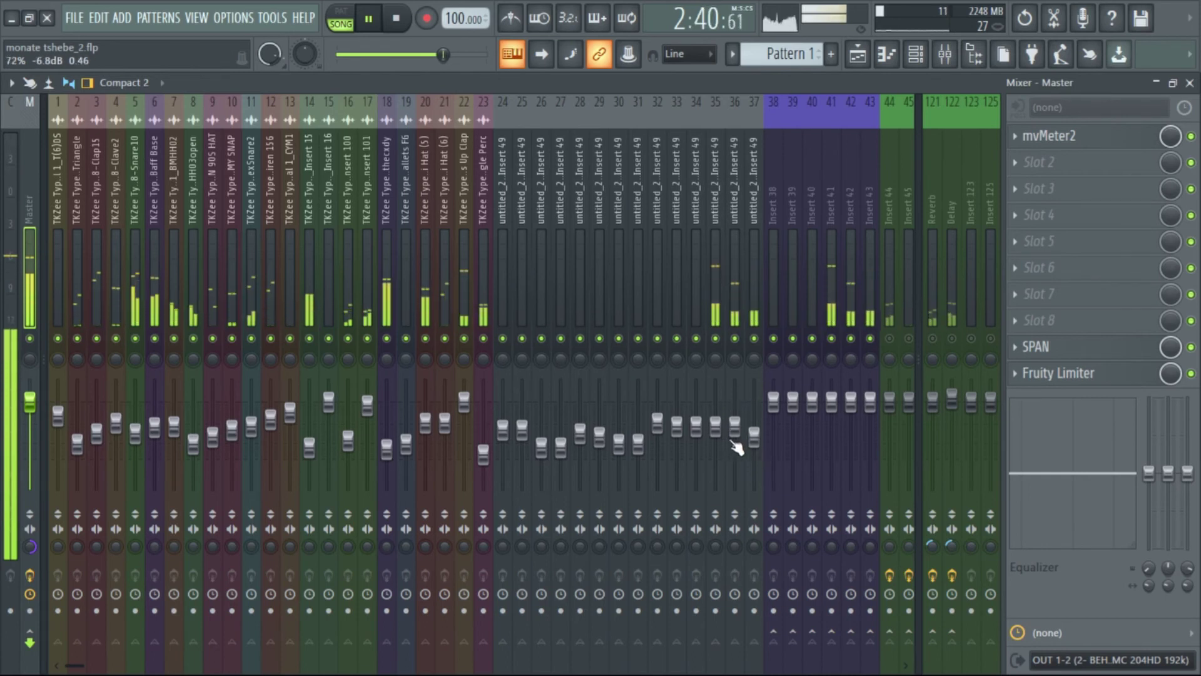
scroll(737, 448, down, 1)
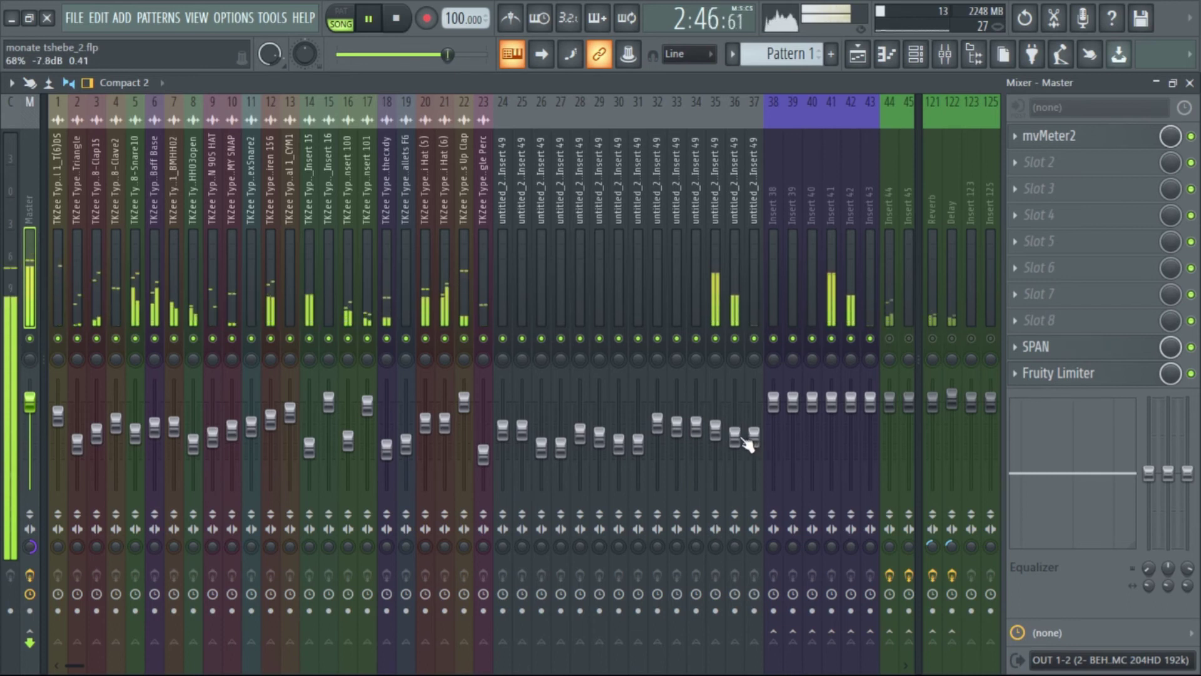
scroll(727, 436, up, 1)
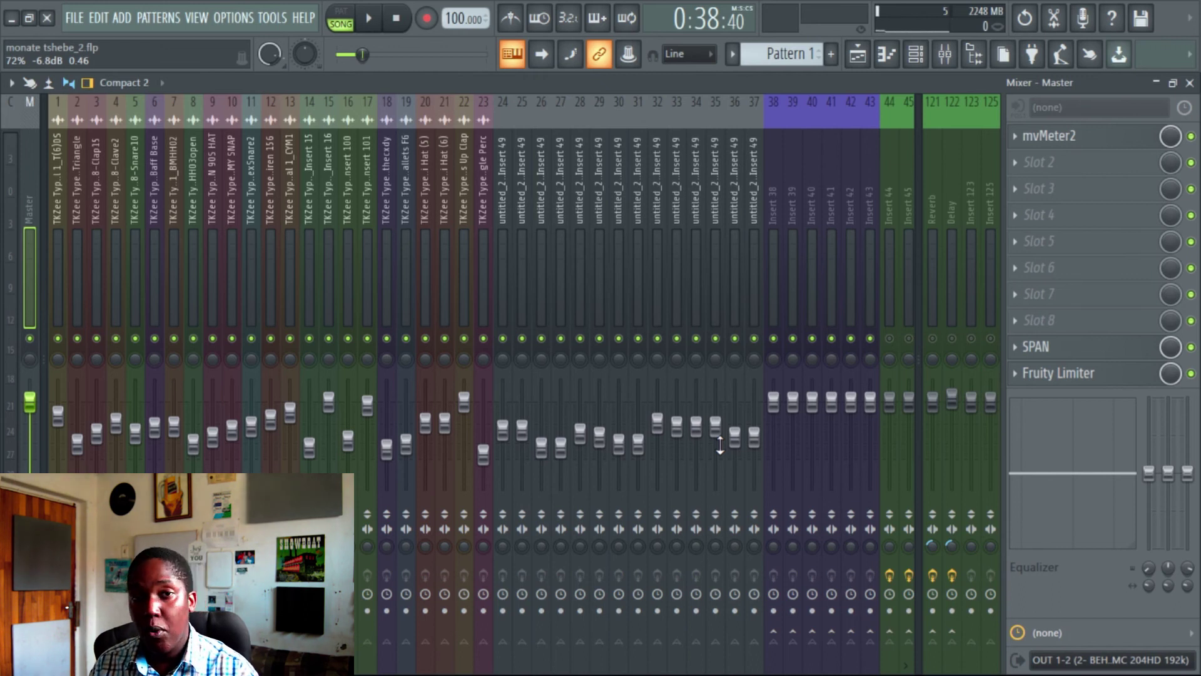
Play the song from about bar 16 of the playlist and listen to the balance in the mixer
click(857, 55)
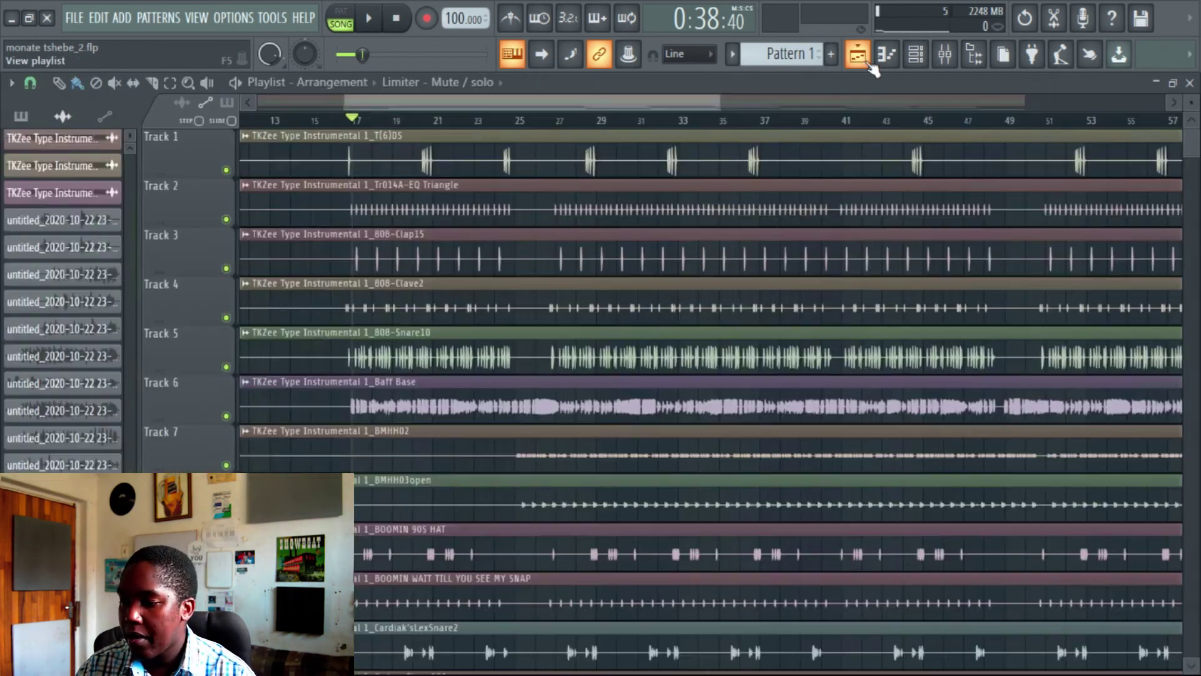
click(332, 120)
key(space)
click(945, 55)
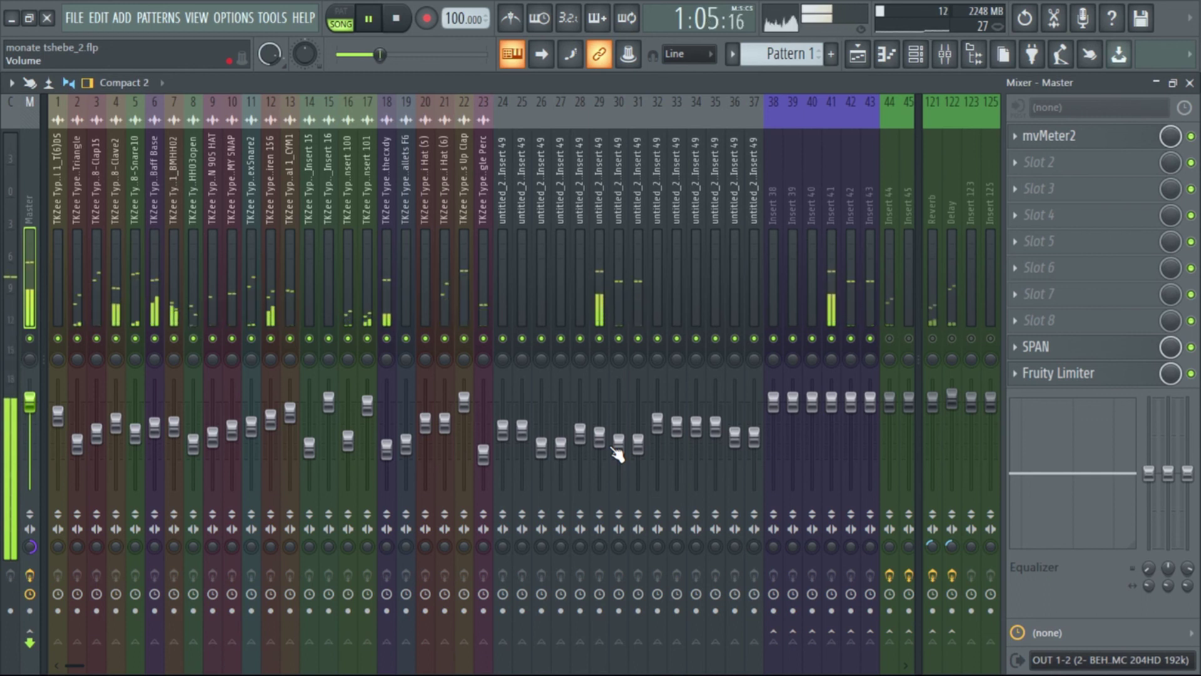
Examine the clip arrangement of tracks 24 to 31 in the playlist during playback, and return to the mixer
click(858, 55)
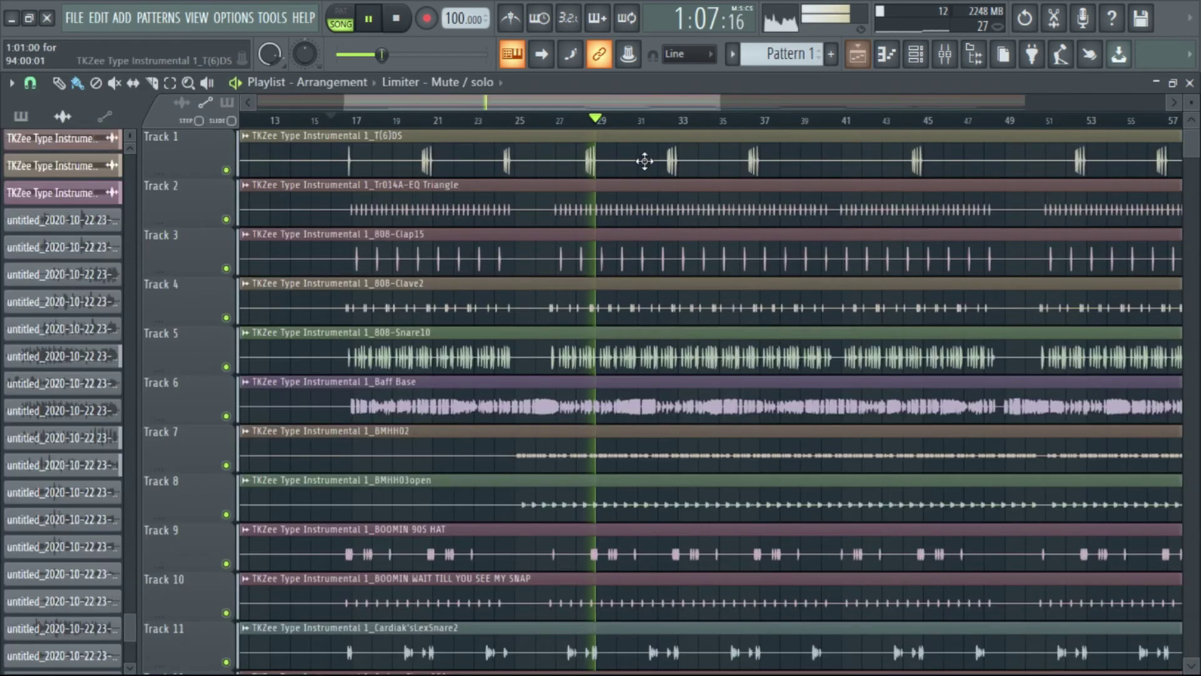
scroll(919, 327, down, 10)
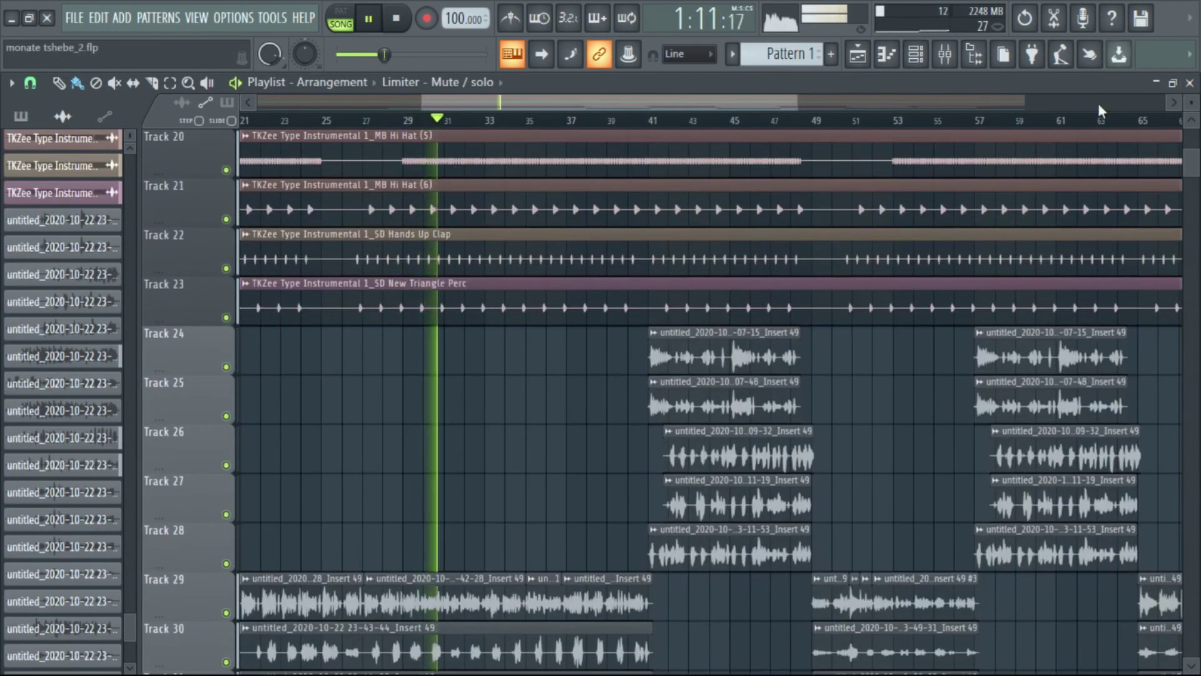
scroll(925, 340, down, 3)
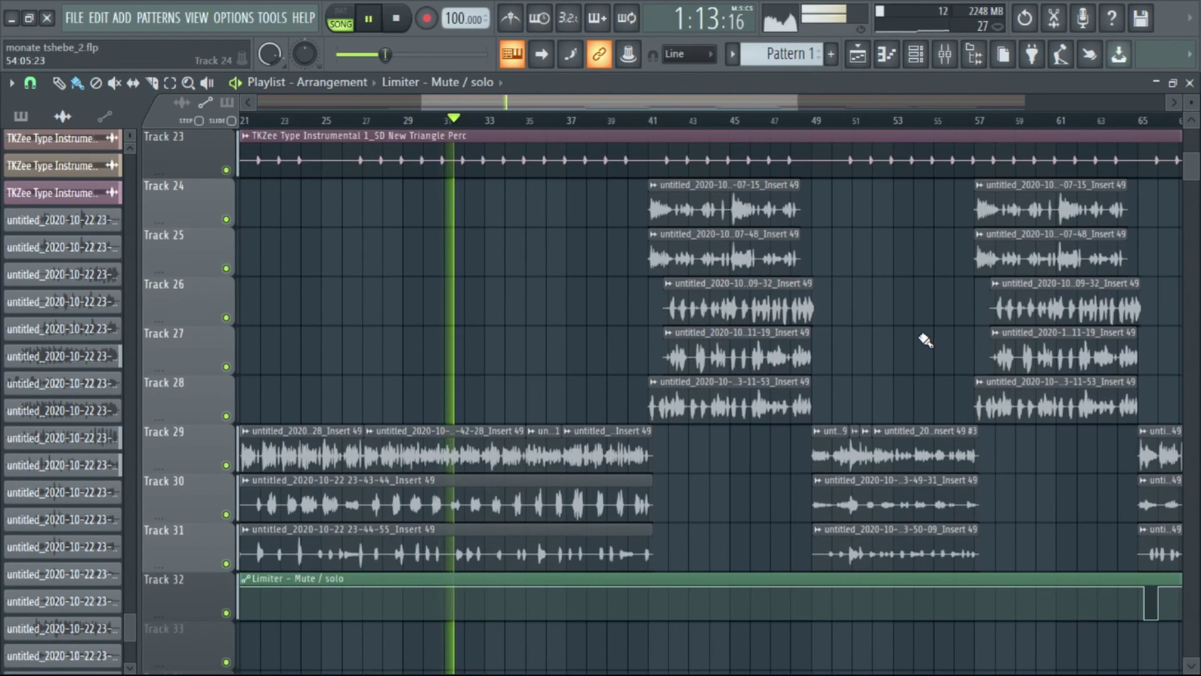
click(944, 54)
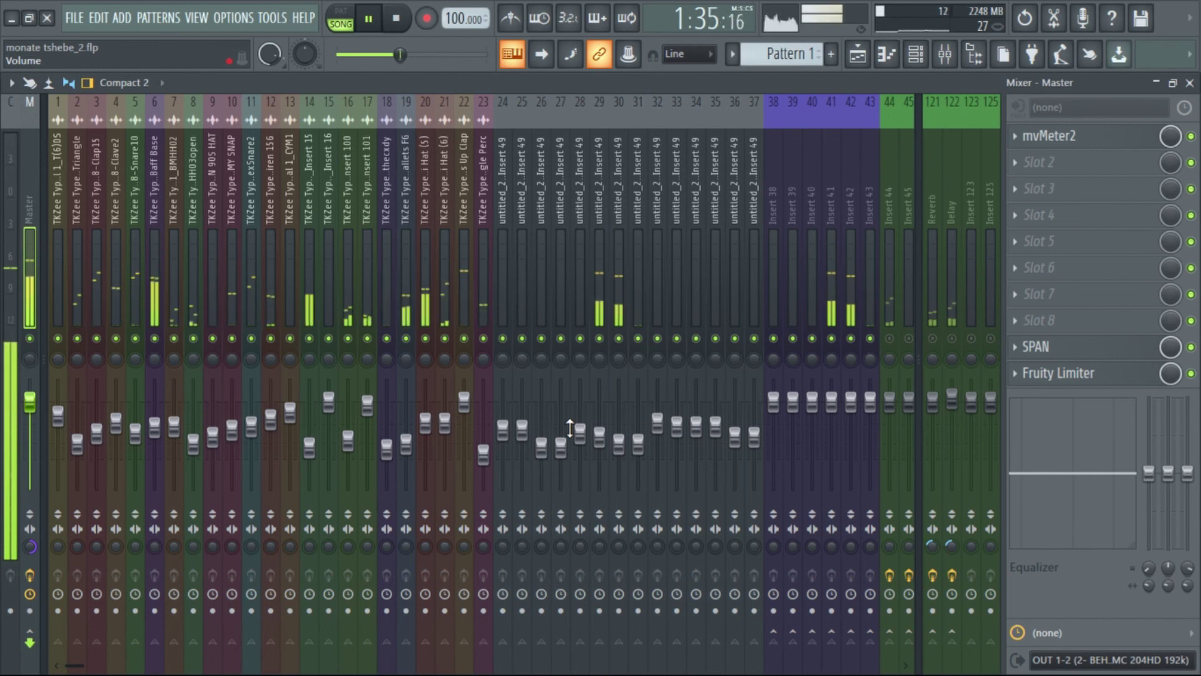
Reset the master track's stereo separation to its default
right_click(27, 541)
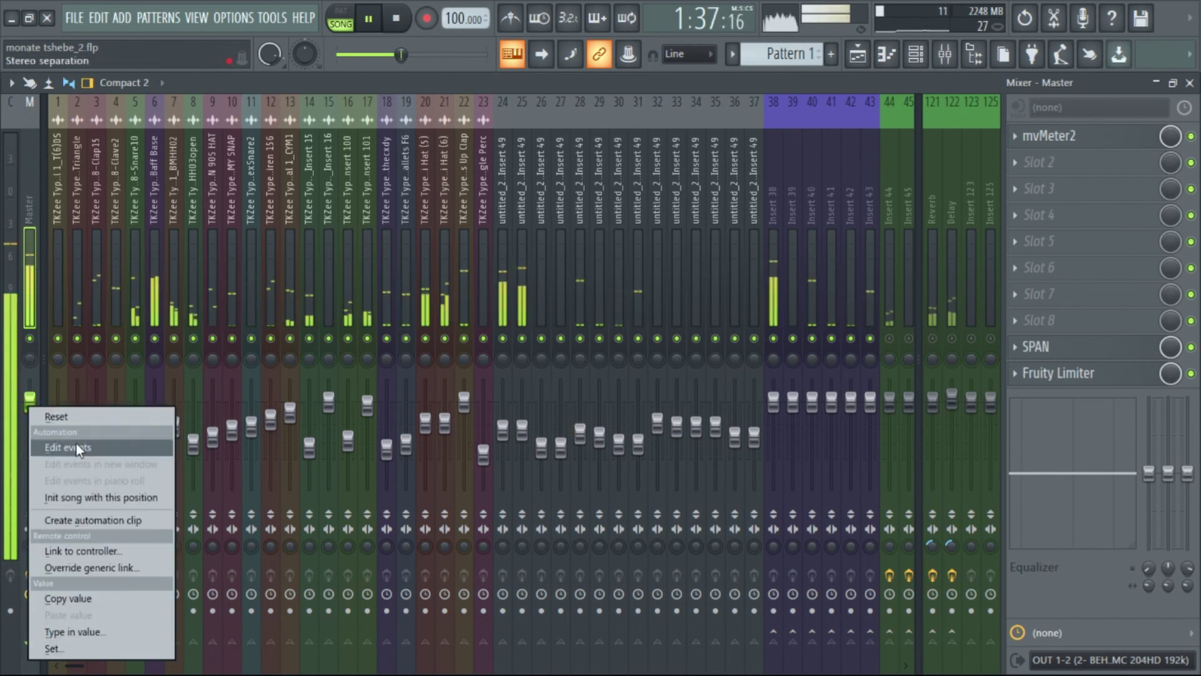
click(81, 417)
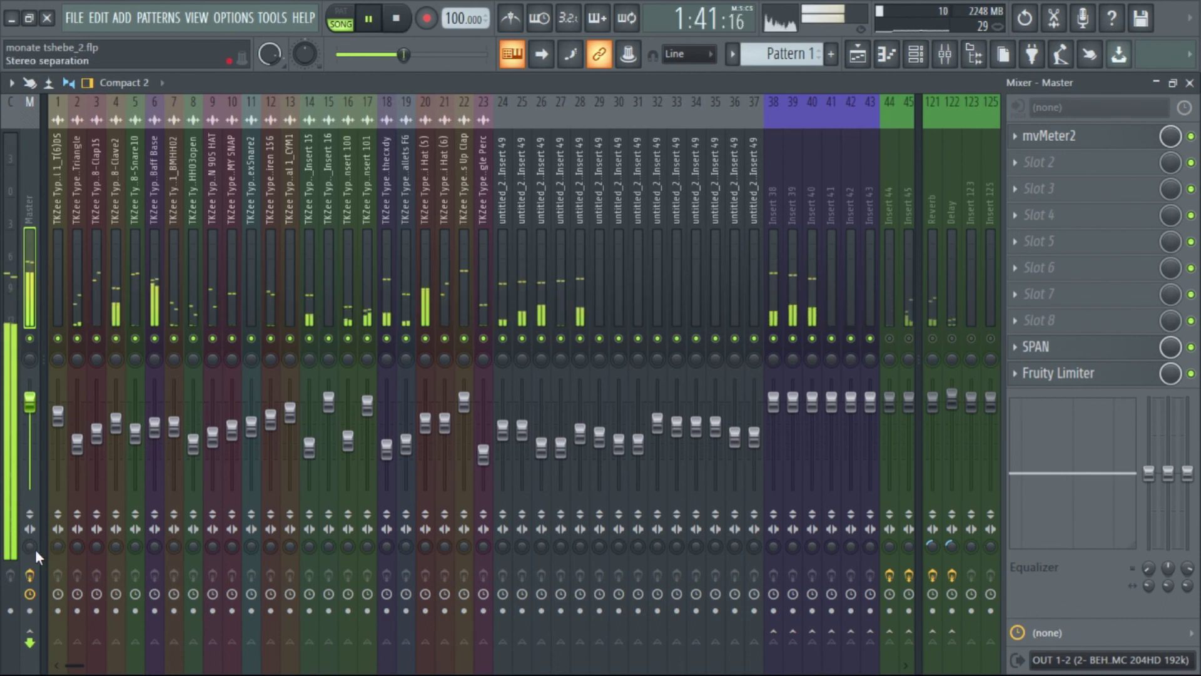
Narrow the master track's stereo separation toward mono, and lower tracks 24 and 25 together to about -8.1 dB
scroll(35, 549, up, 3)
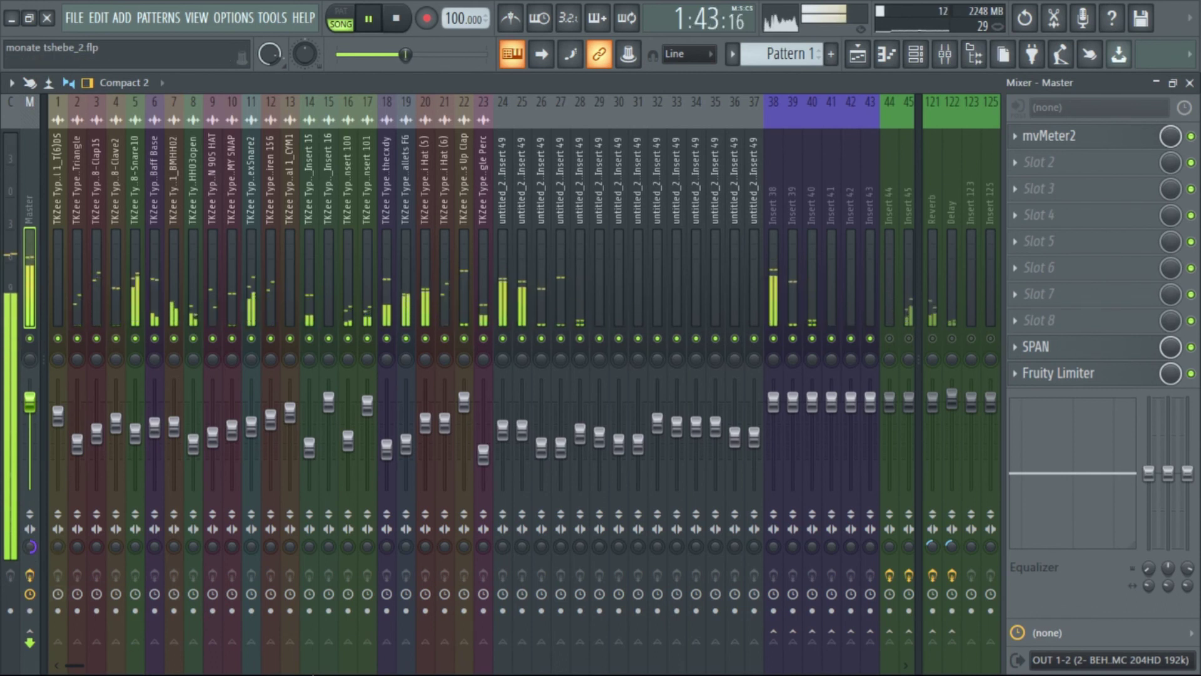
click(506, 286)
ctrl+click(522, 296)
click(526, 433)
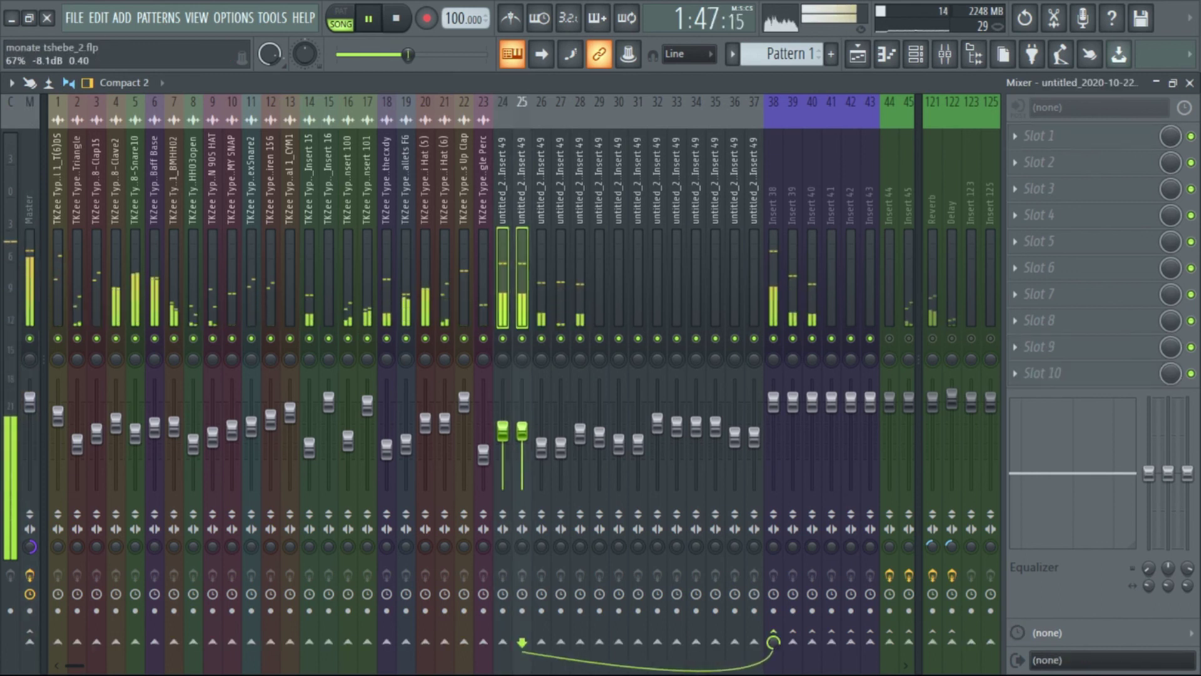
Lower the volume of tracks 26 to 28 together slightly, keeping their relative balance
click(543, 301)
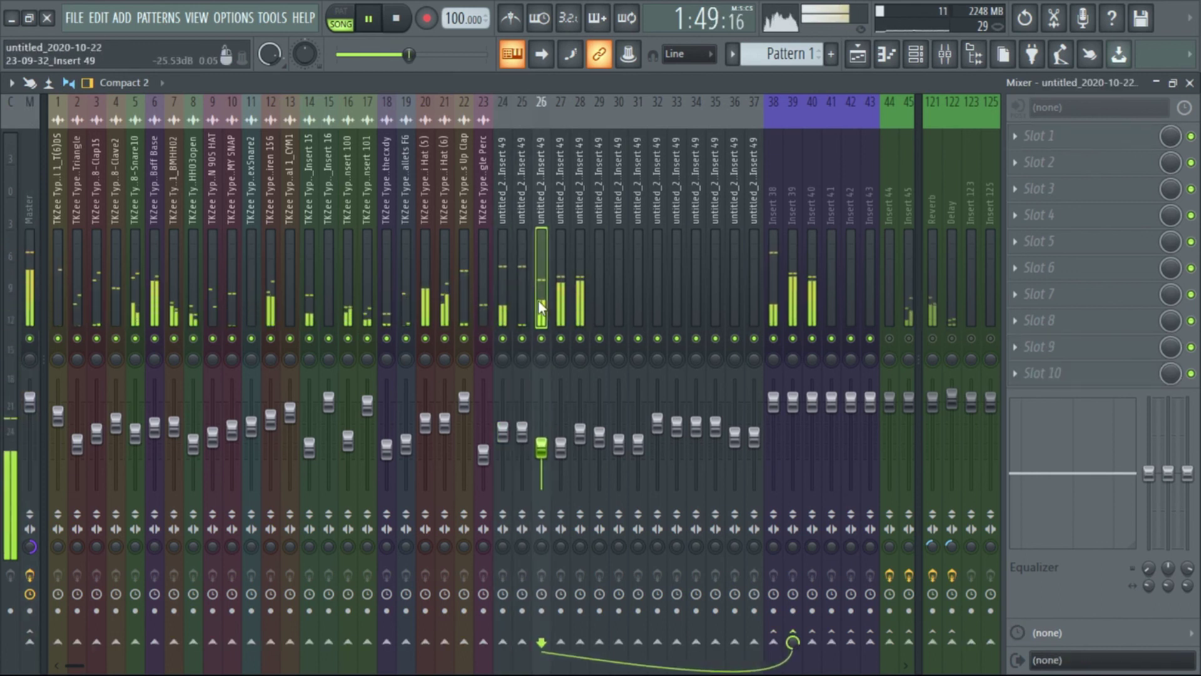
shift+click(580, 294)
click(590, 439)
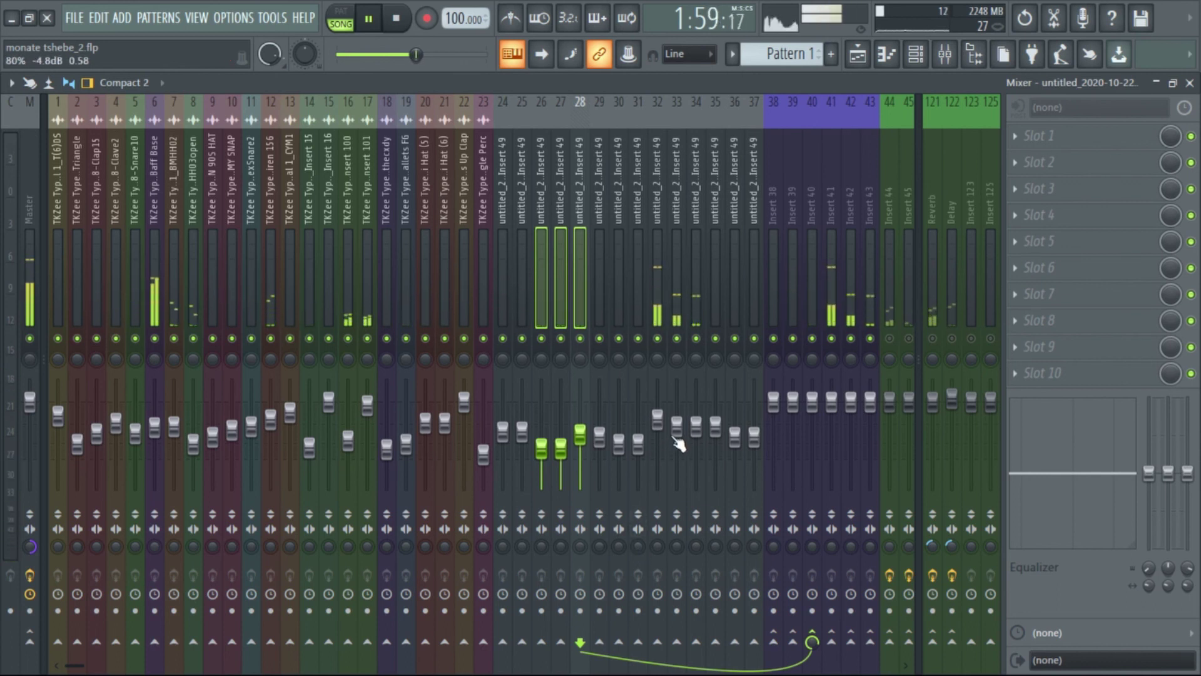
Fine-tune the volume of track 33 to about -5.7 dB and stop playback
drag(658, 427, 658, 435)
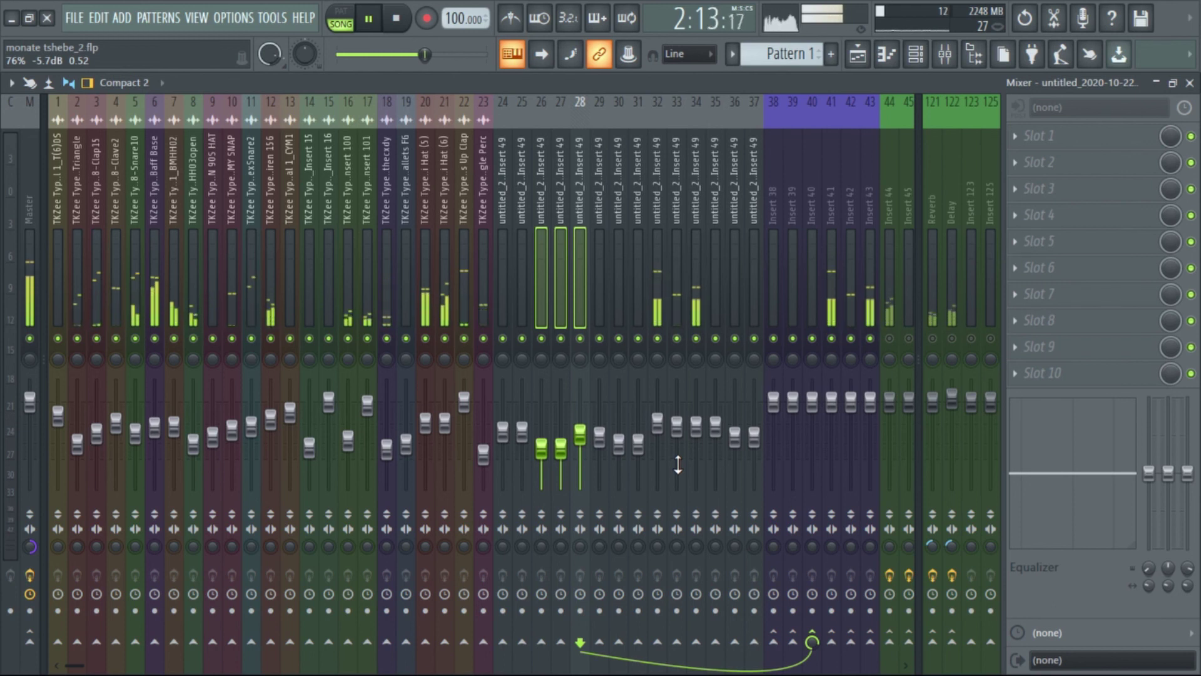
key(space)
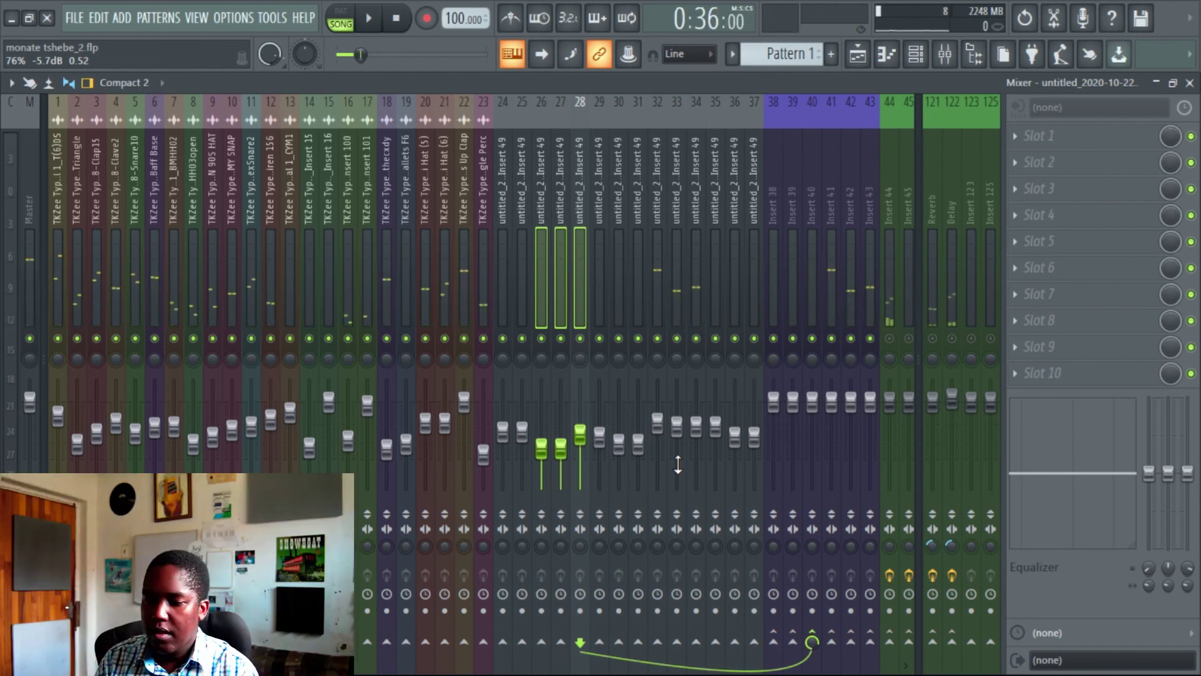